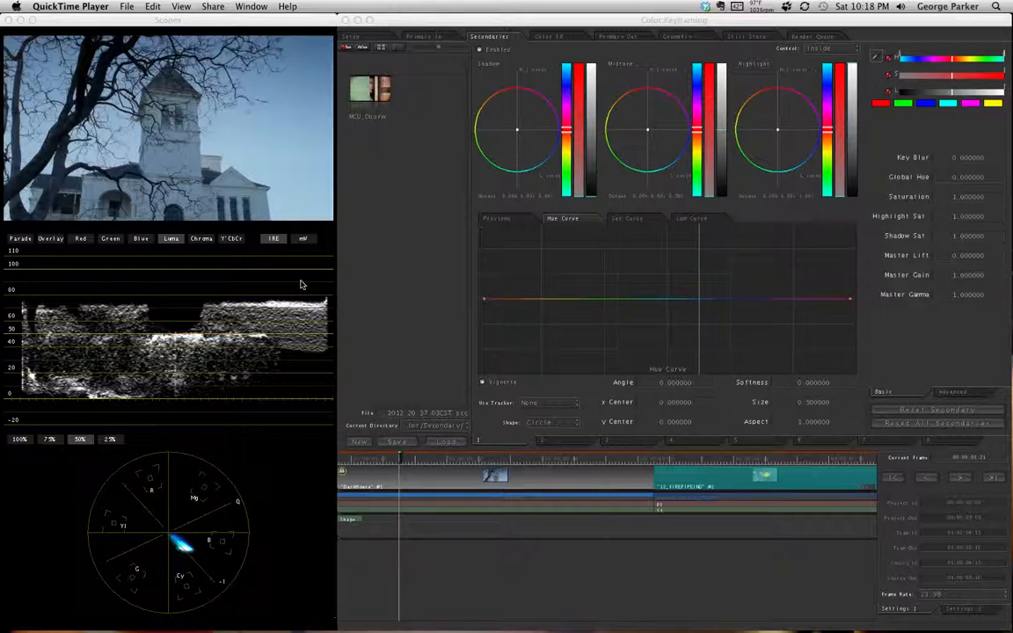
- Look through the Primary In, Secondaries, Primary Out and Color FX rooms, and the advanced color settings of Primary In
{"action": "left_click", "coordinate": [425, 37]}
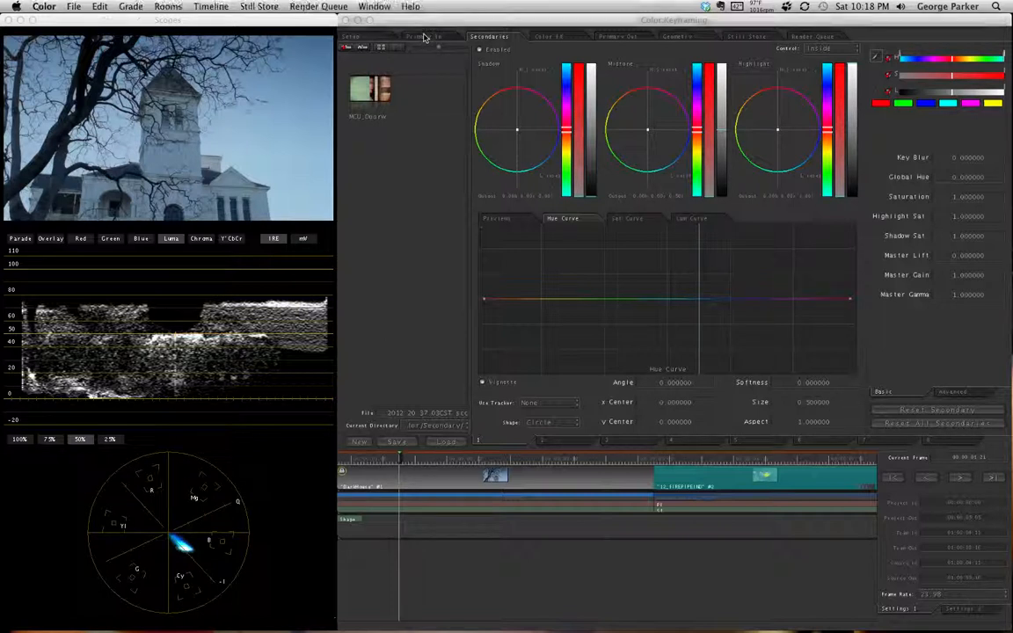
{"action": "left_click", "coordinate": [431, 37]}
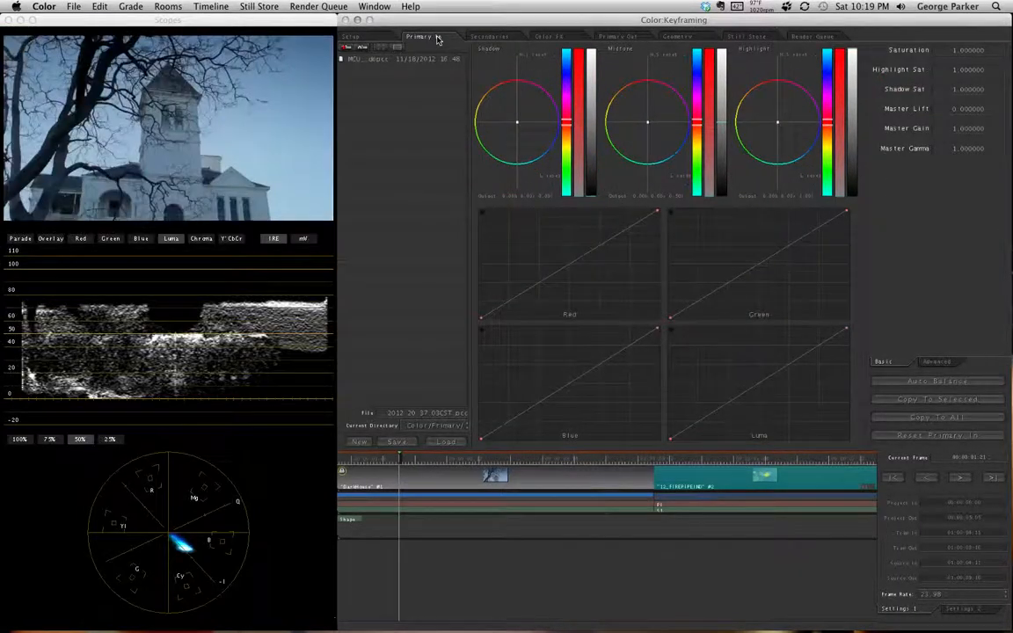
{"action": "left_click", "coordinate": [491, 37]}
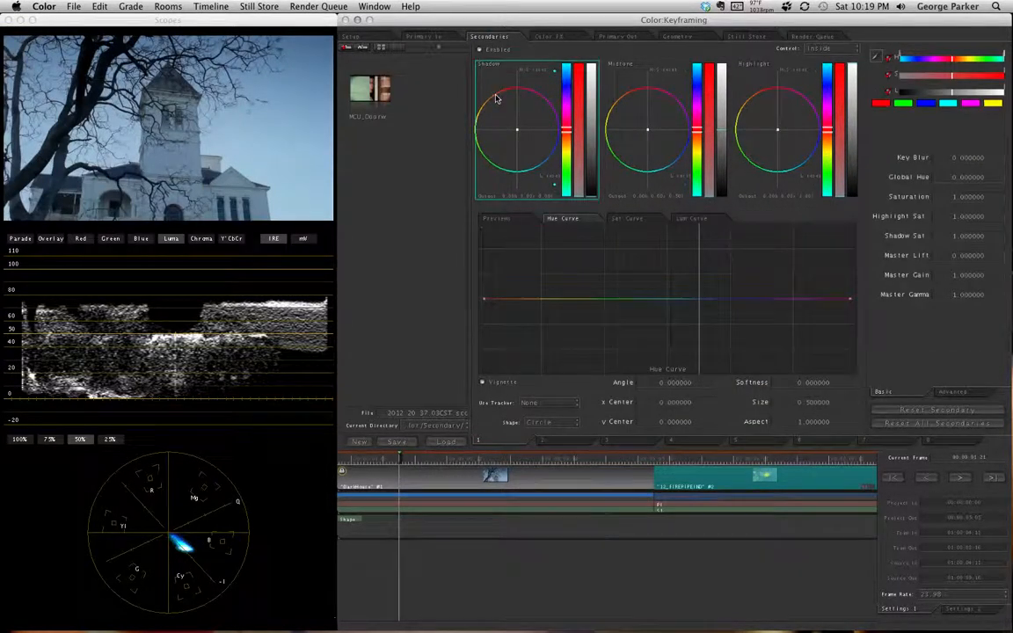
{"action": "left_click", "coordinate": [629, 38]}
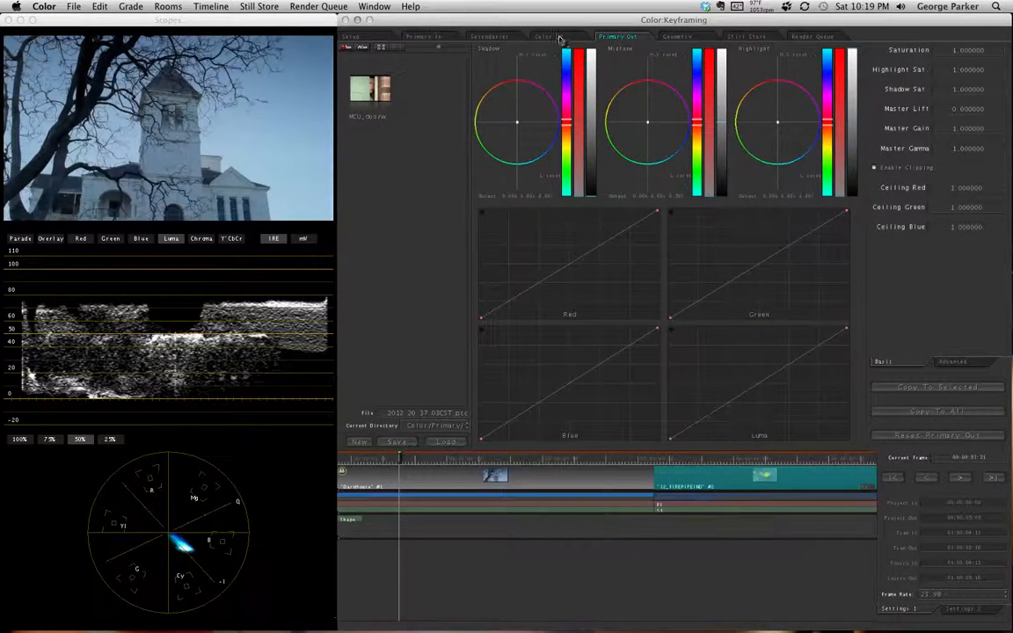
{"action": "left_click", "coordinate": [557, 37]}
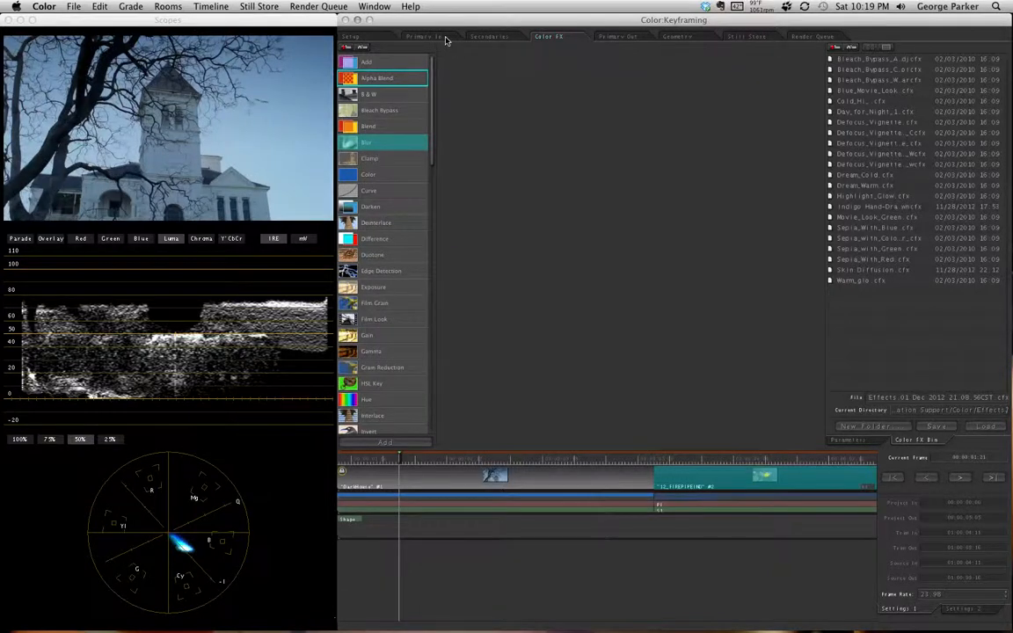
{"action": "left_click", "coordinate": [405, 37]}
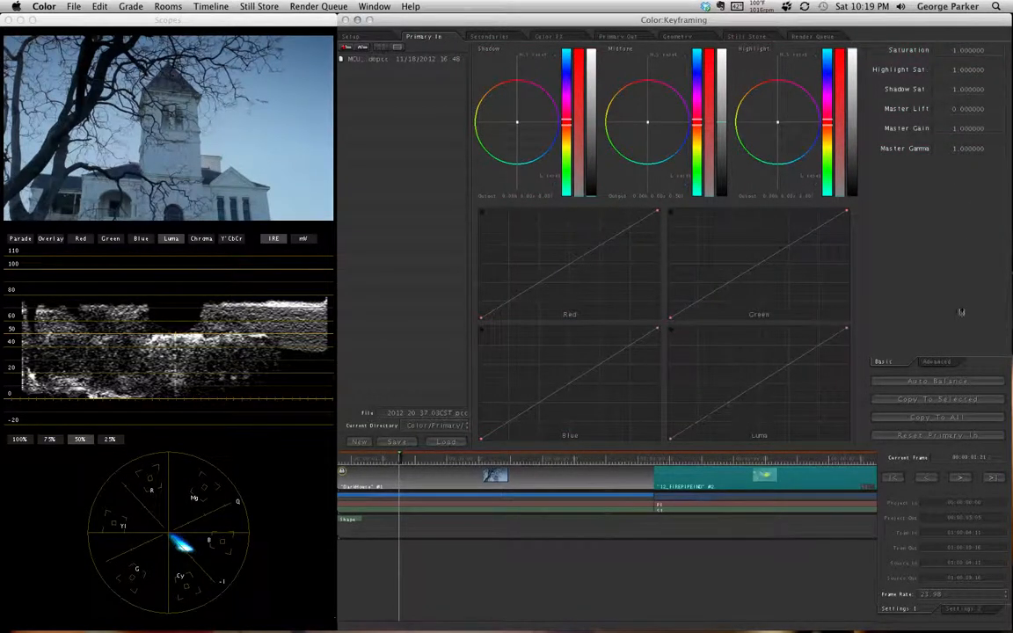
{"action": "left_click", "coordinate": [937, 361]}
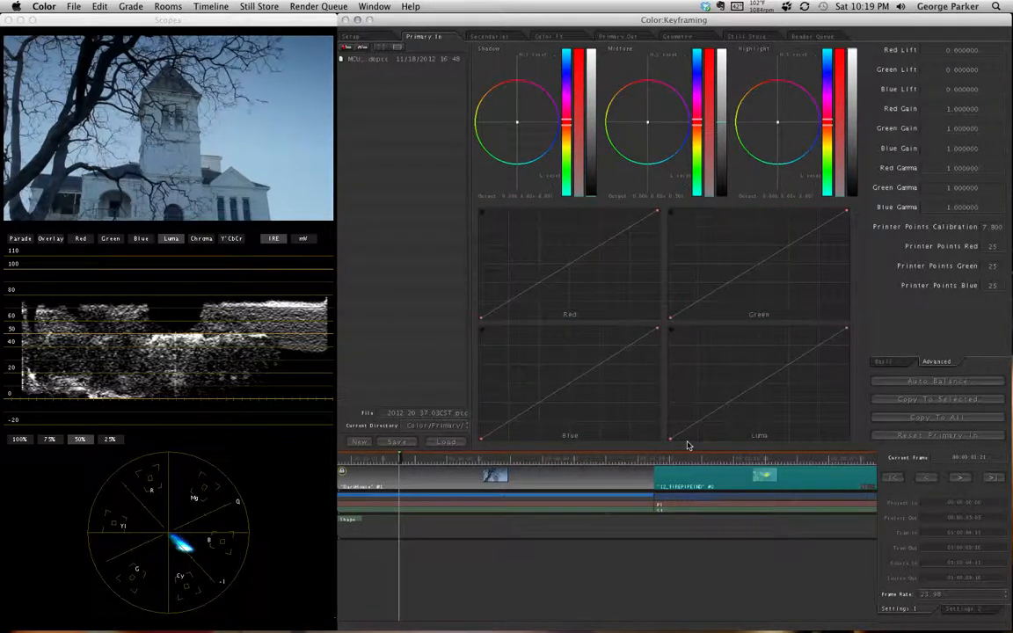
{"action": "left_click", "coordinate": [891, 363]}
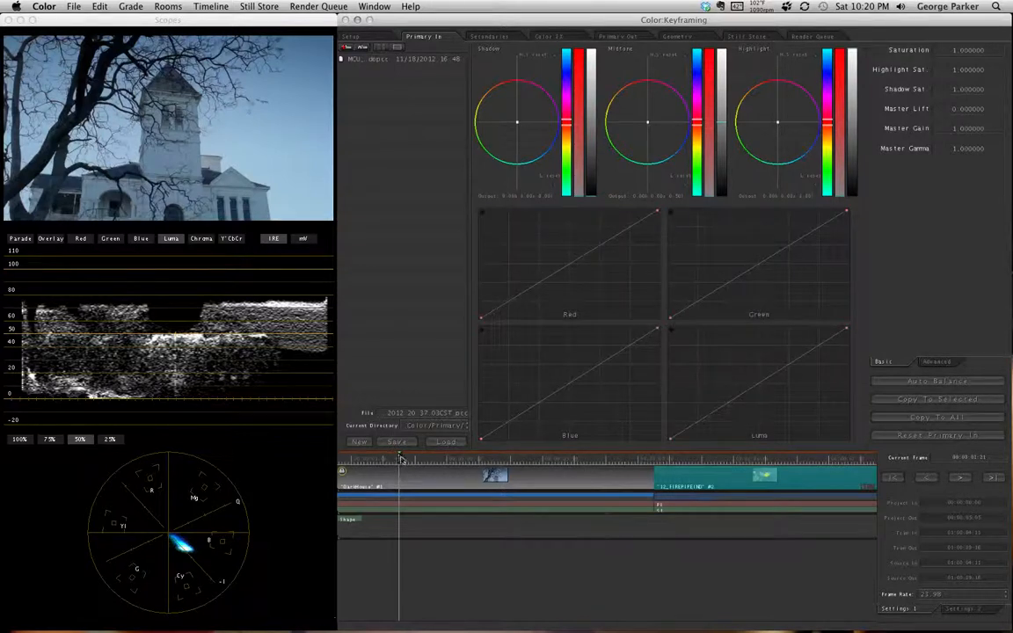
- Go to the last frame of the DarkHouse clip and shift its Primary In Highlight color balance slightly toward magenta
{"action": "left_click_drag", "start_coordinate": [398, 459], "coordinate": [650, 478]}
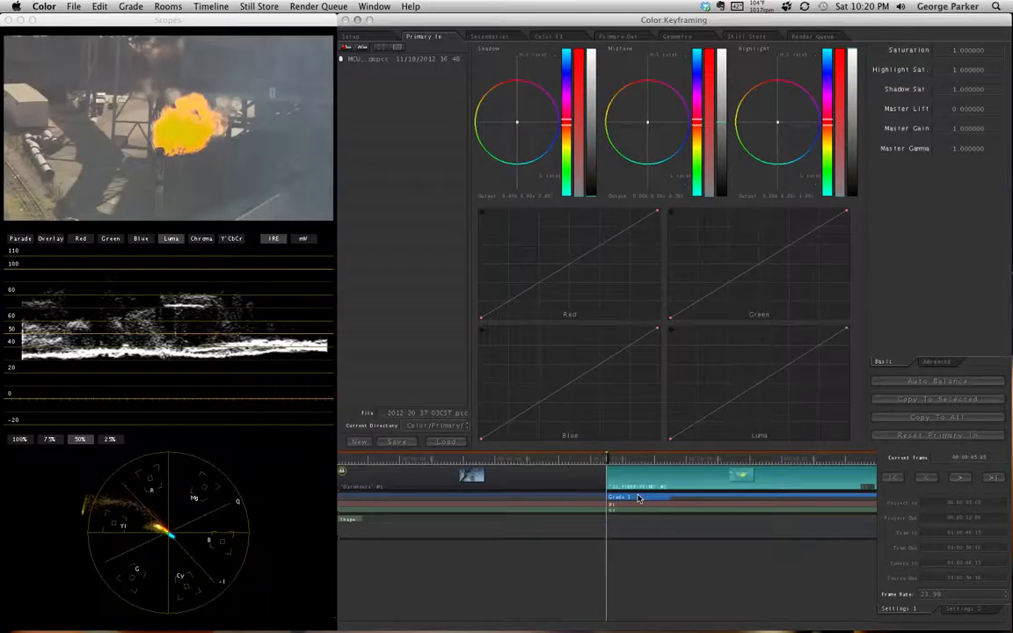
{"action": "key", "text": "Down"}
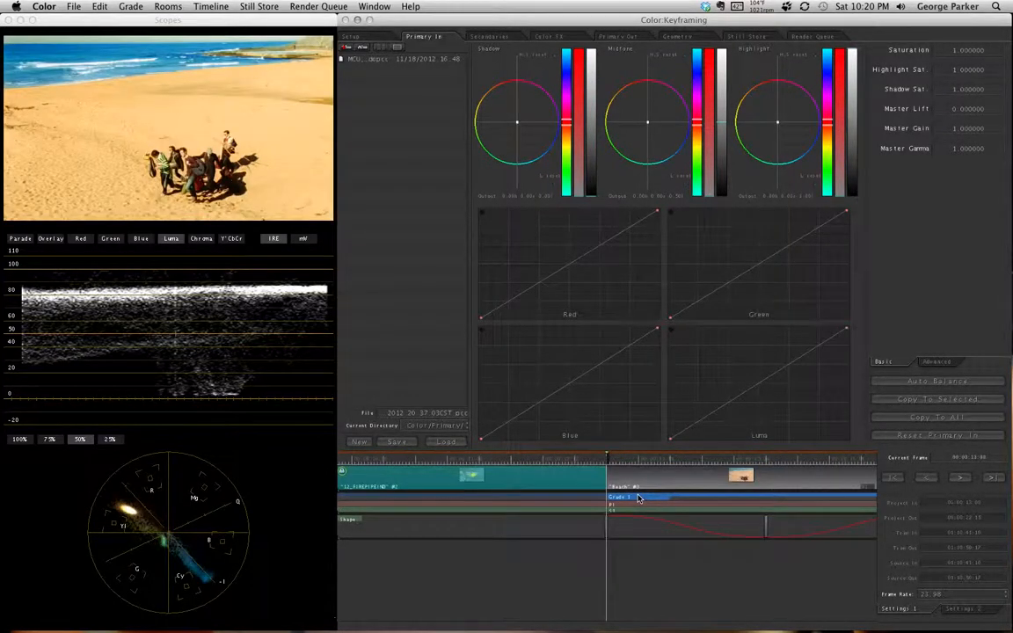
{"action": "key", "text": "Up"}
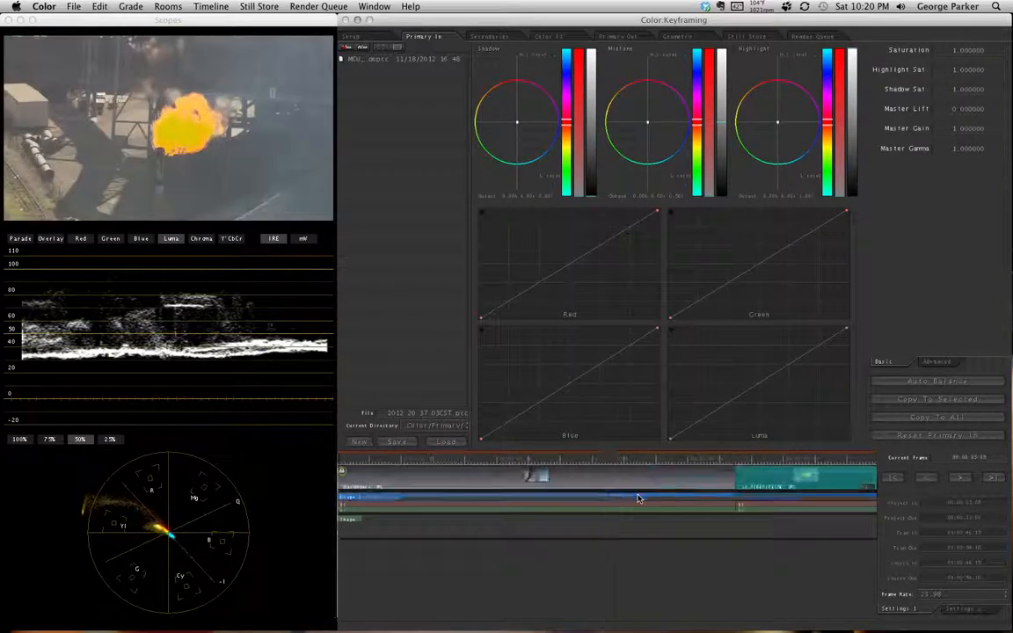
{"action": "key", "text": "Down"}
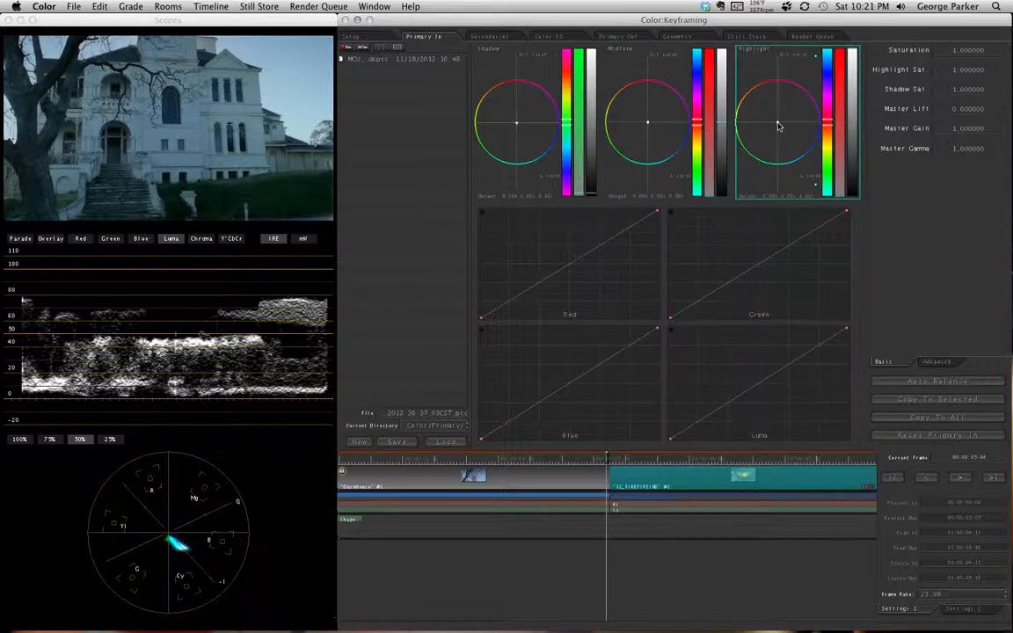
{"action": "left_click_drag", "start_coordinate": [778, 123], "coordinate": [780, 121]}
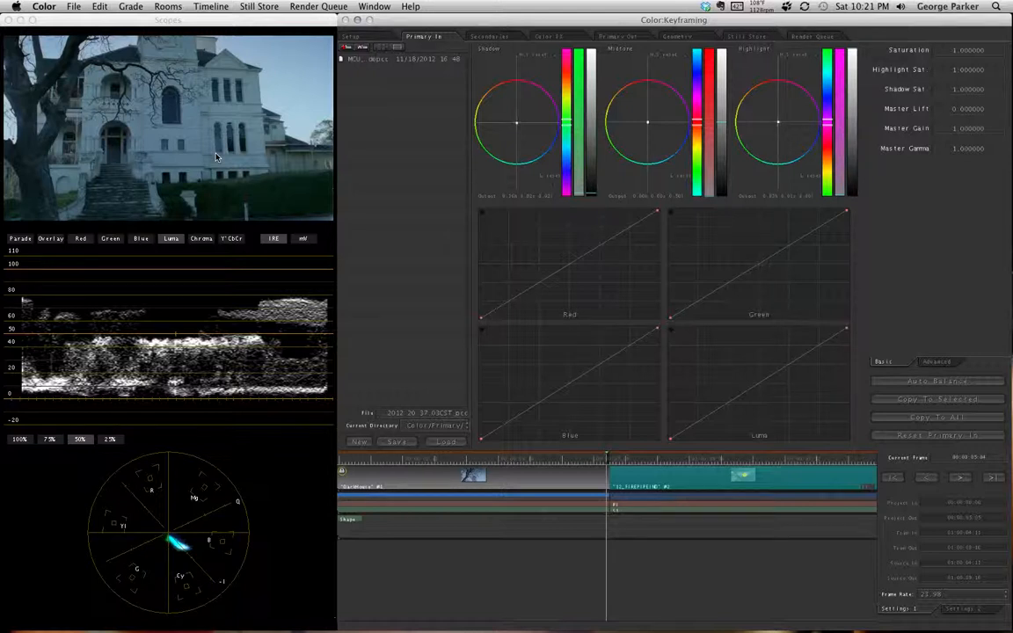
- Add a Primary In keyframe at the last frame of the DarkHouse clip and make the keyframe track taller
{"action": "key", "text": "ctrl+9"}
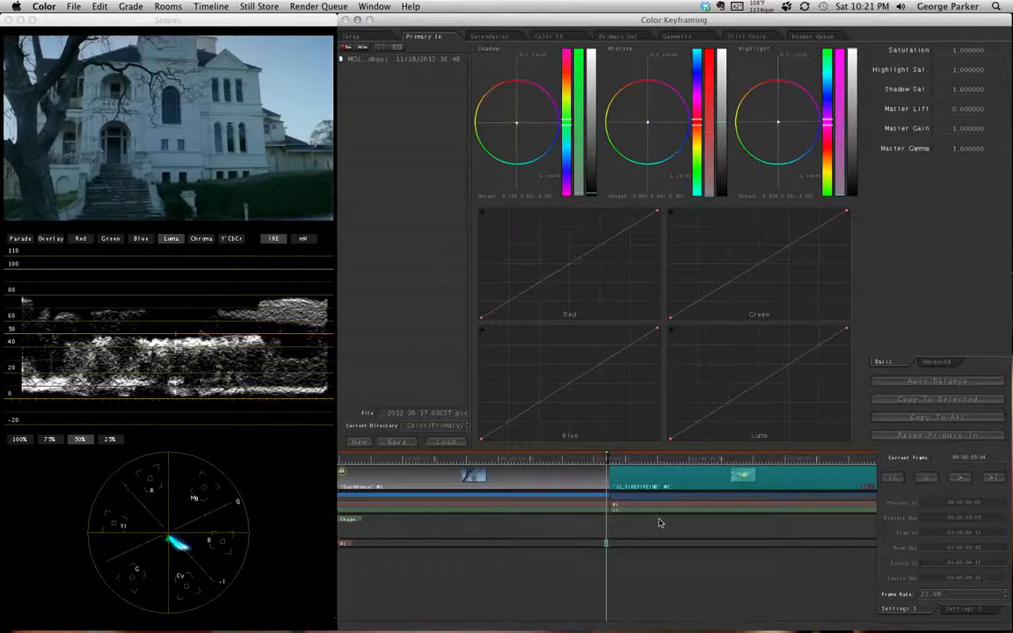
{"action": "left_click_drag", "start_coordinate": [606, 549], "coordinate": [607, 585]}
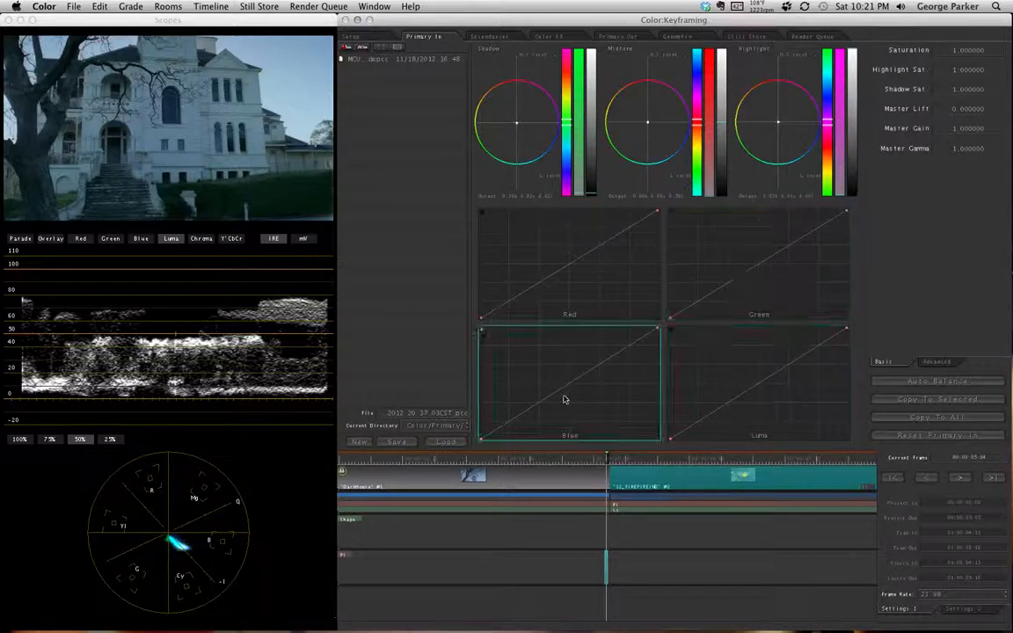
- Add a Primary In keyframe at the first frame of the DarkHouse clip and reset the primary correction there
{"action": "left_click_drag", "start_coordinate": [602, 456], "coordinate": [308, 462]}
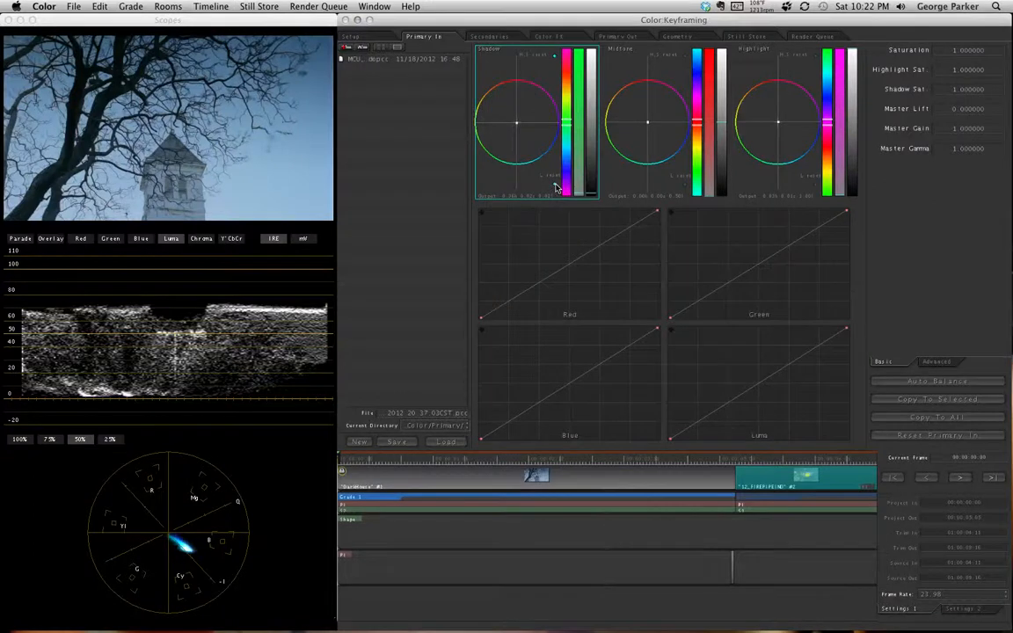
{"action": "left_click", "coordinate": [938, 439]}
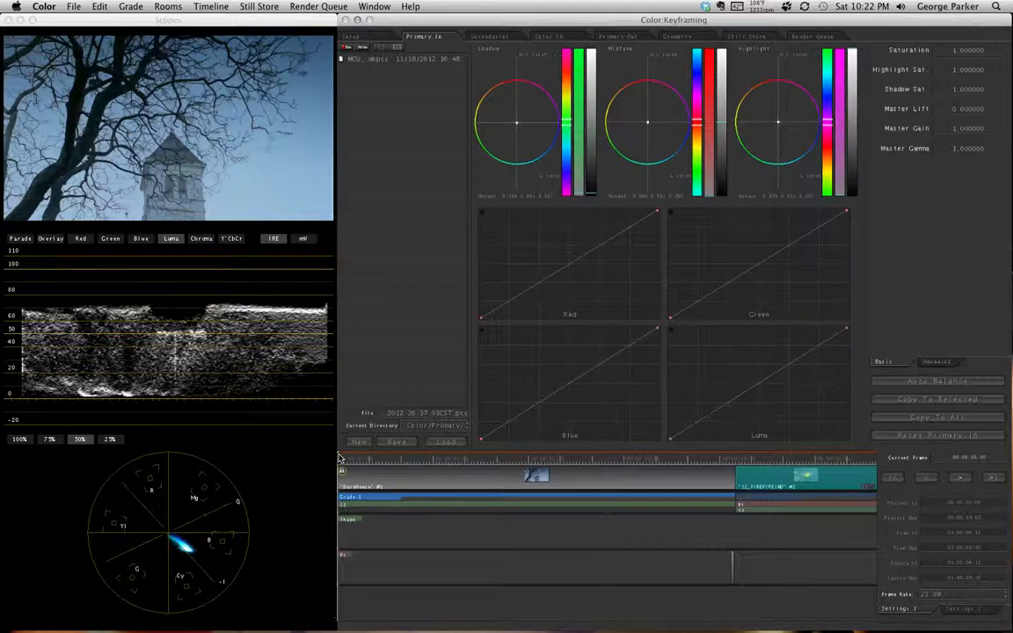
{"action": "key", "text": "ctrl+9"}
{"action": "key", "text": "ctrl+0"}
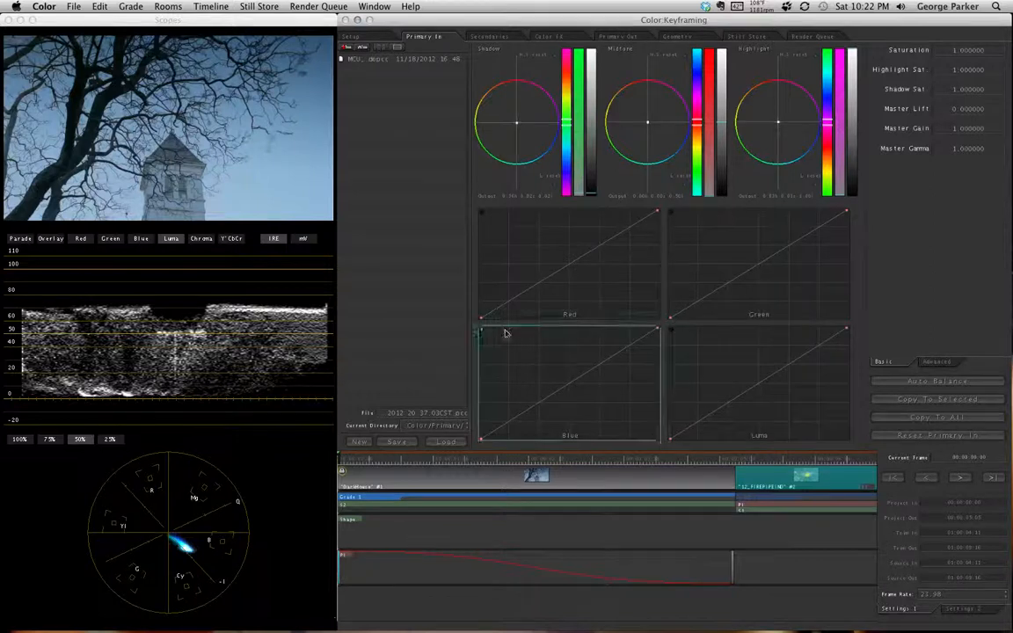
{"action": "left_click", "coordinate": [942, 436]}
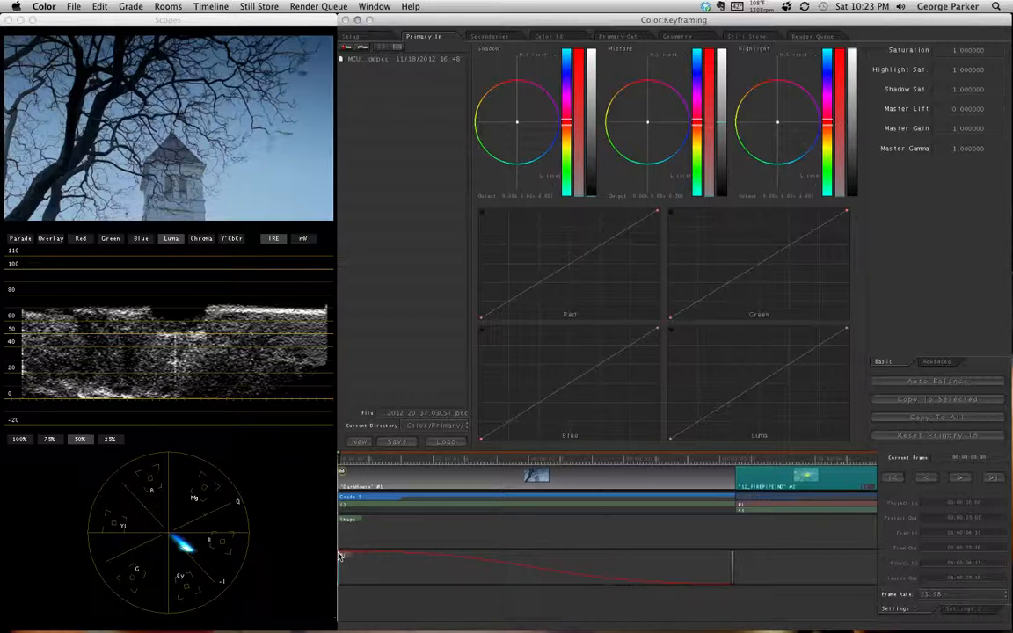
- Compare the grade at the DarkHouse clip's last and first keyframes, scrub between them, and preview the clip from the start
{"action": "key", "text": "Down"}
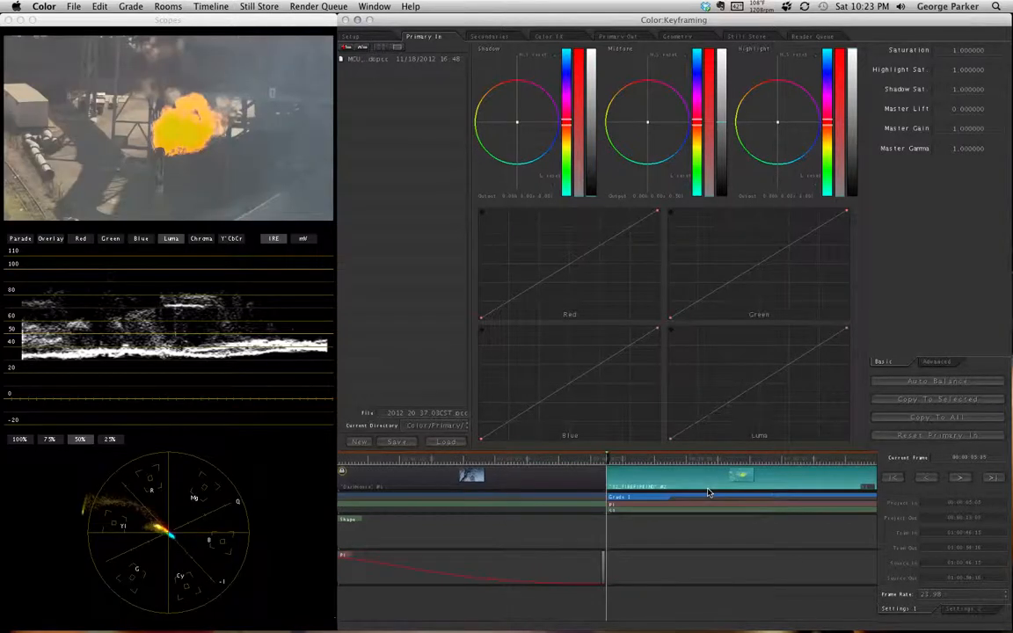
{"action": "key", "text": "Left"}
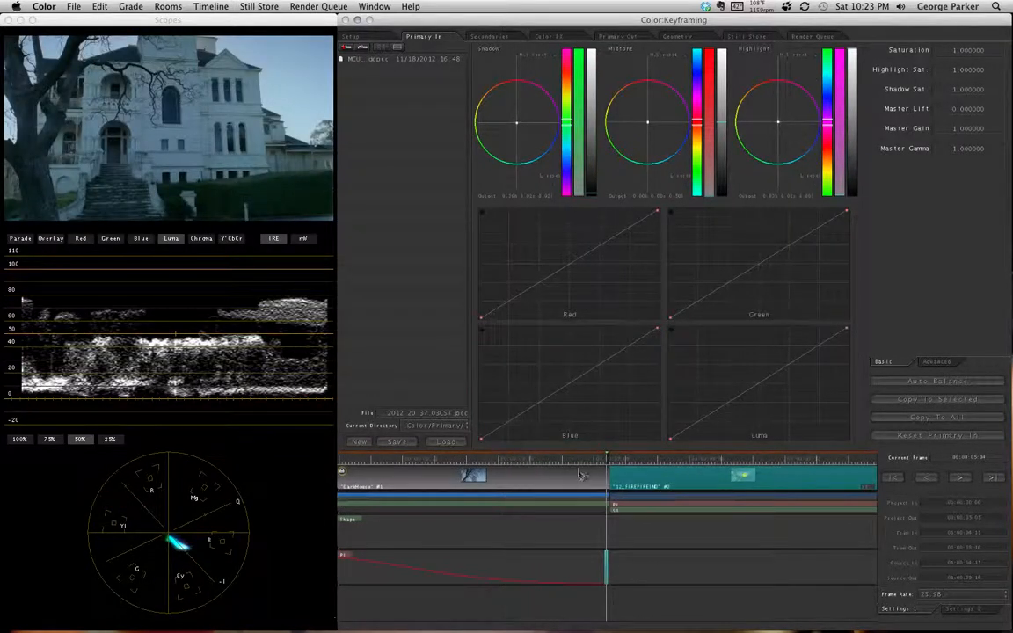
{"action": "left_click_drag", "start_coordinate": [563, 460], "coordinate": [284, 465]}
{"action": "left_click_drag", "start_coordinate": [363, 460], "coordinate": [440, 461]}
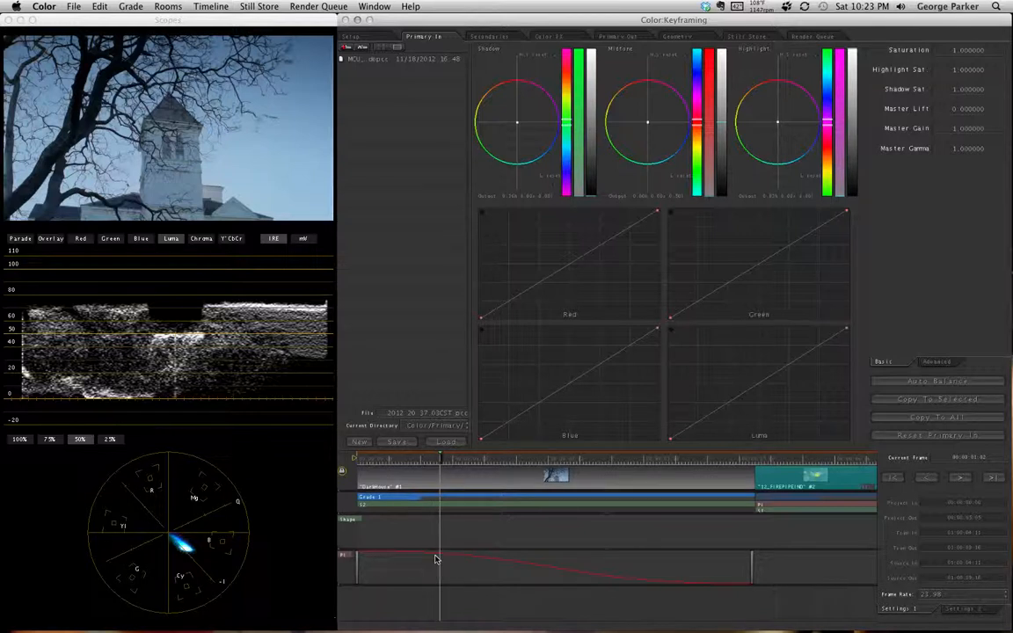
{"action": "key", "text": "Home"}
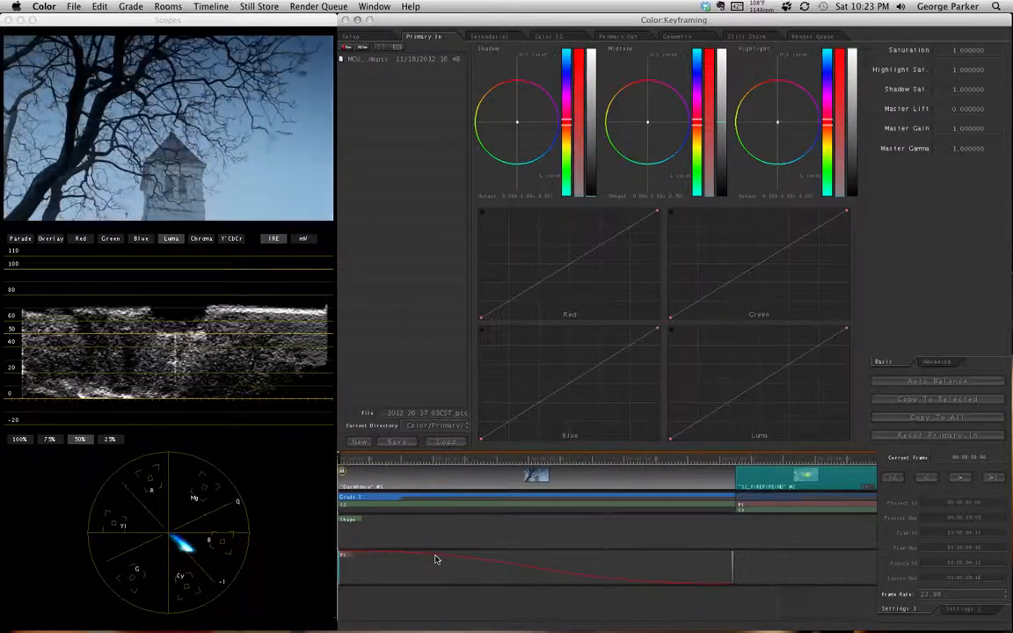
{"action": "key", "text": "space"}
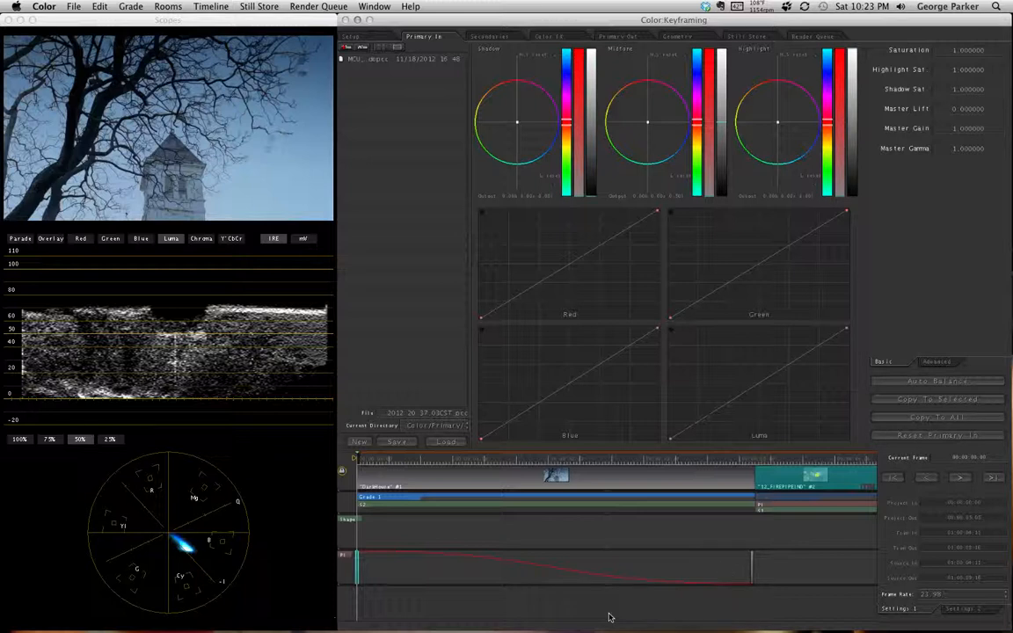
- Try adding a third Primary In keyframe midway through the DarkHouse clip, and undo it from the first frame
{"action": "left_click", "coordinate": [545, 460]}
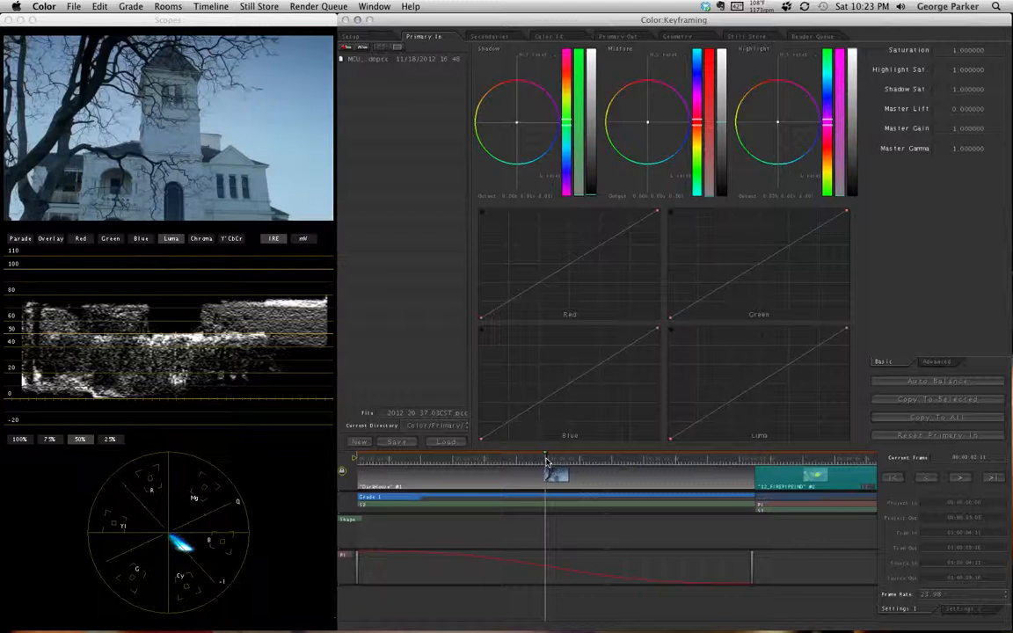
{"action": "key", "text": "ctrl+9"}
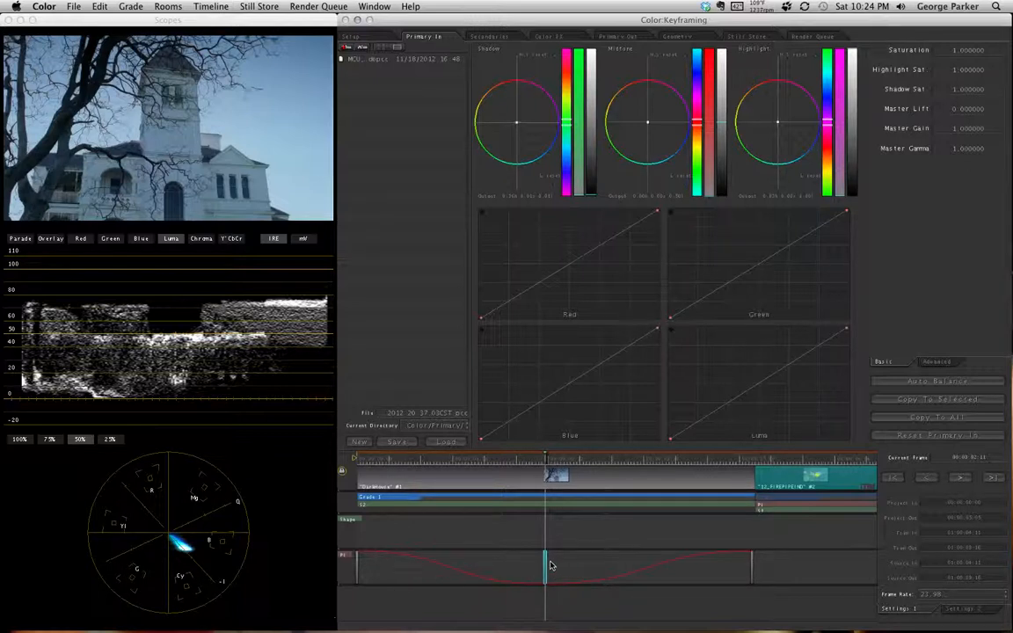
{"action": "key", "text": "Home"}
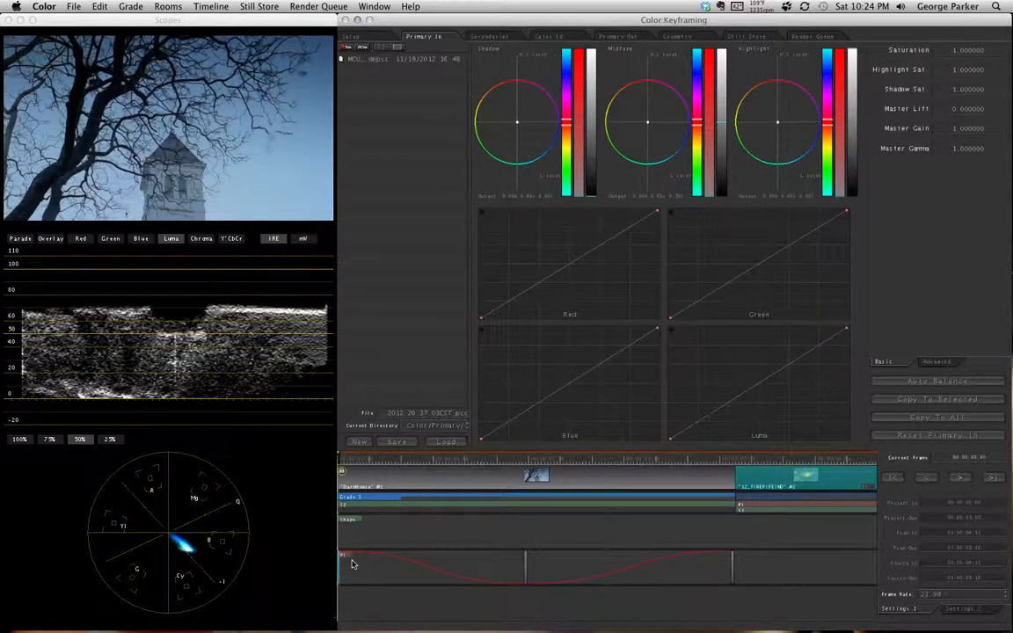
{"action": "key", "text": "super+z"}
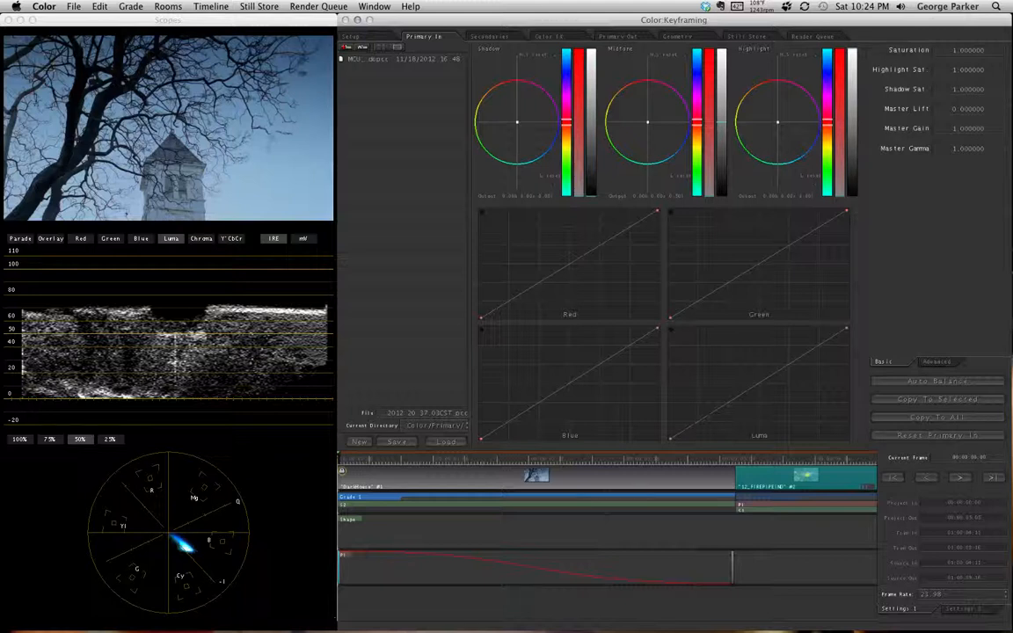
- Find the Change Key Frame command and cycle the first keyframe's interpolation through to the smooth curve again
{"action": "left_click", "coordinate": [208, 7]}
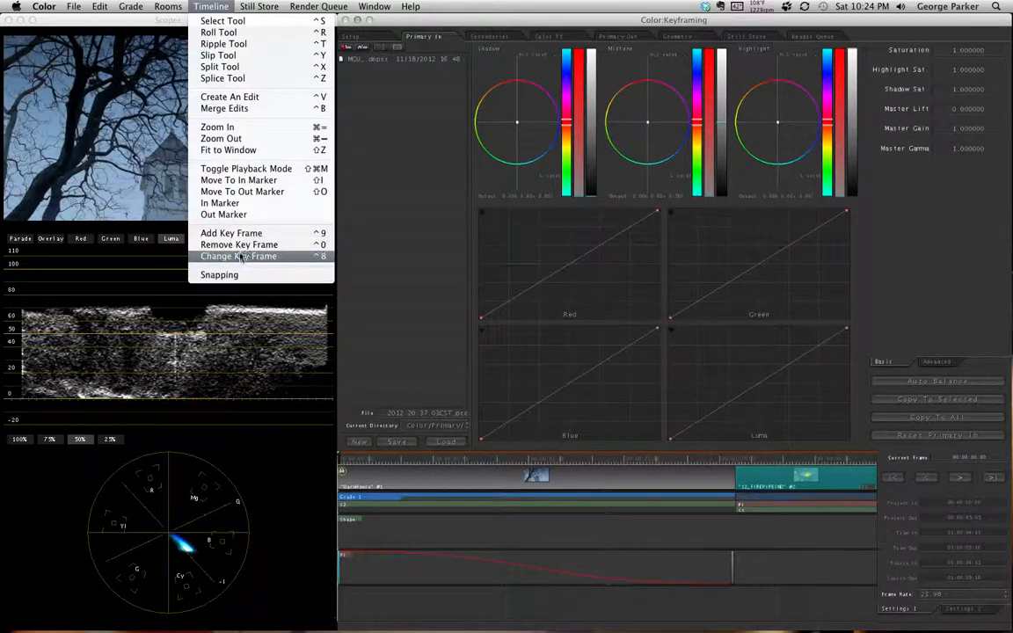
{"action": "mouse_move", "coordinate": [101, 7]}
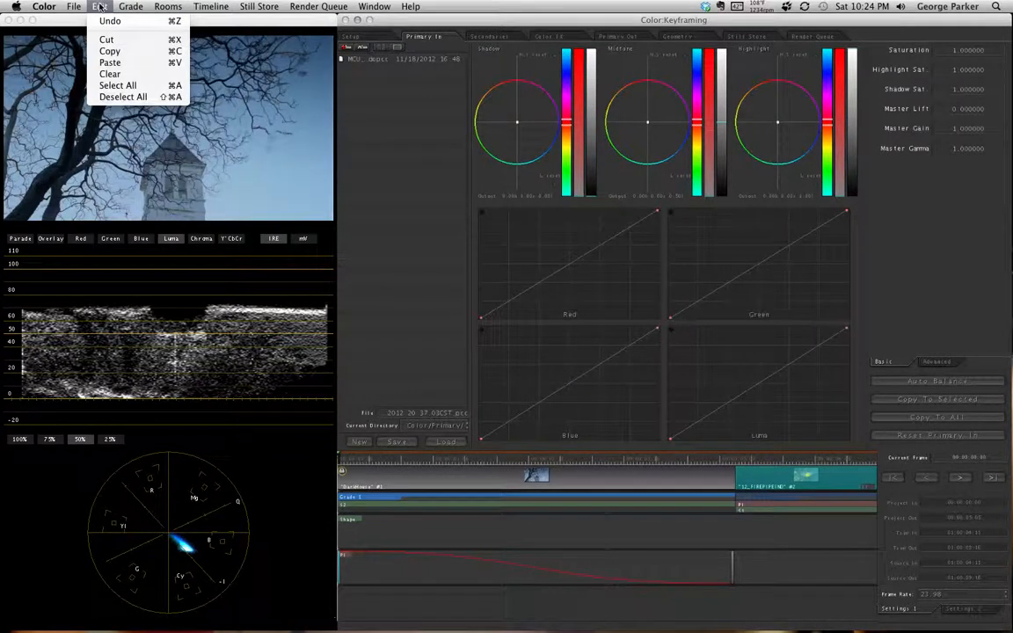
{"action": "mouse_move", "coordinate": [168, 7]}
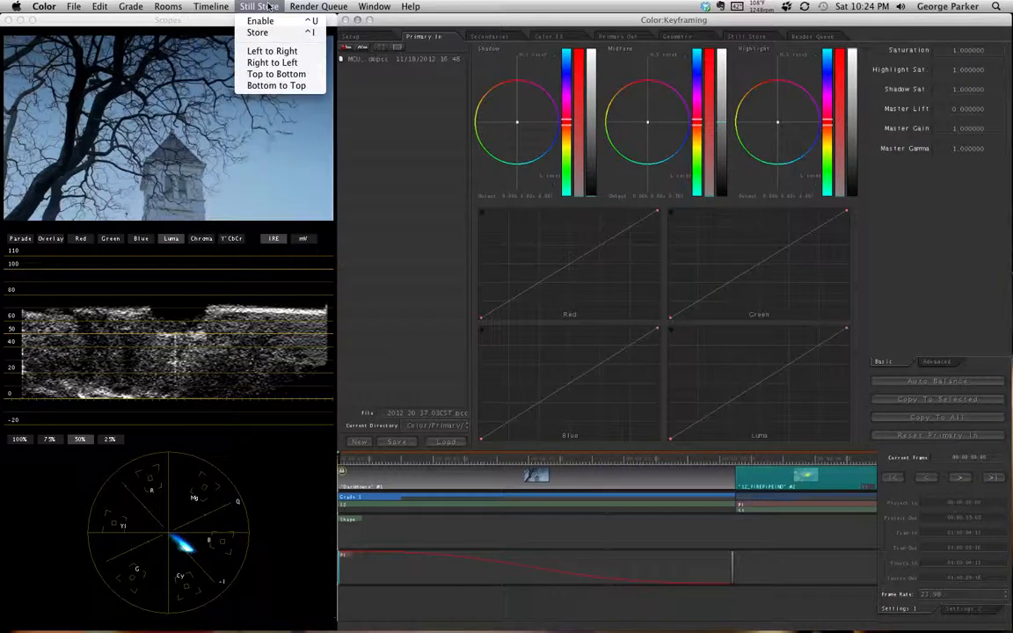
{"action": "left_click", "coordinate": [374, 8]}
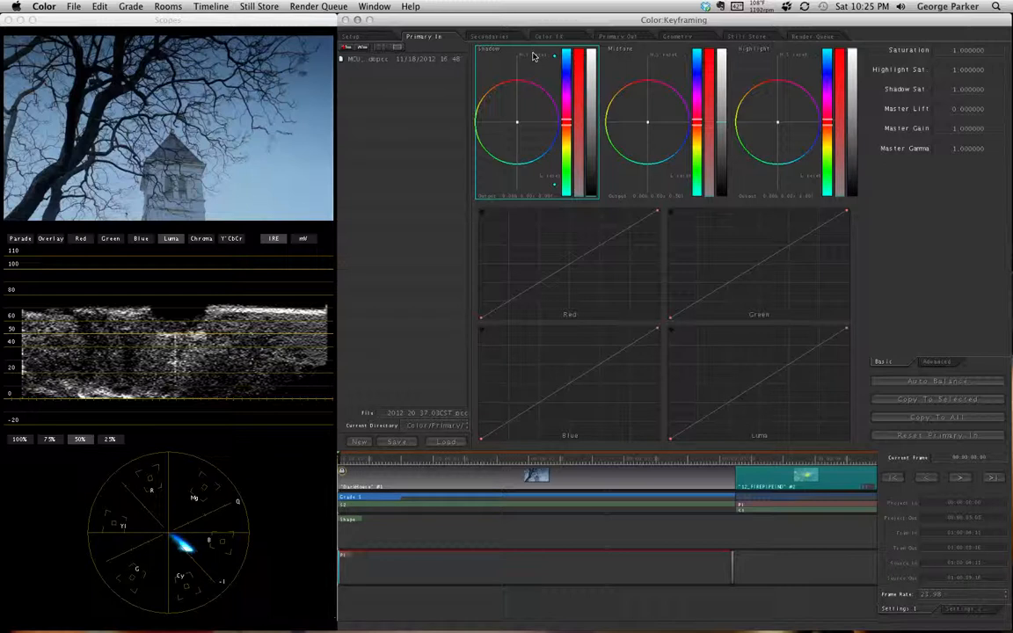
{"action": "key", "text": "ctrl+0"}
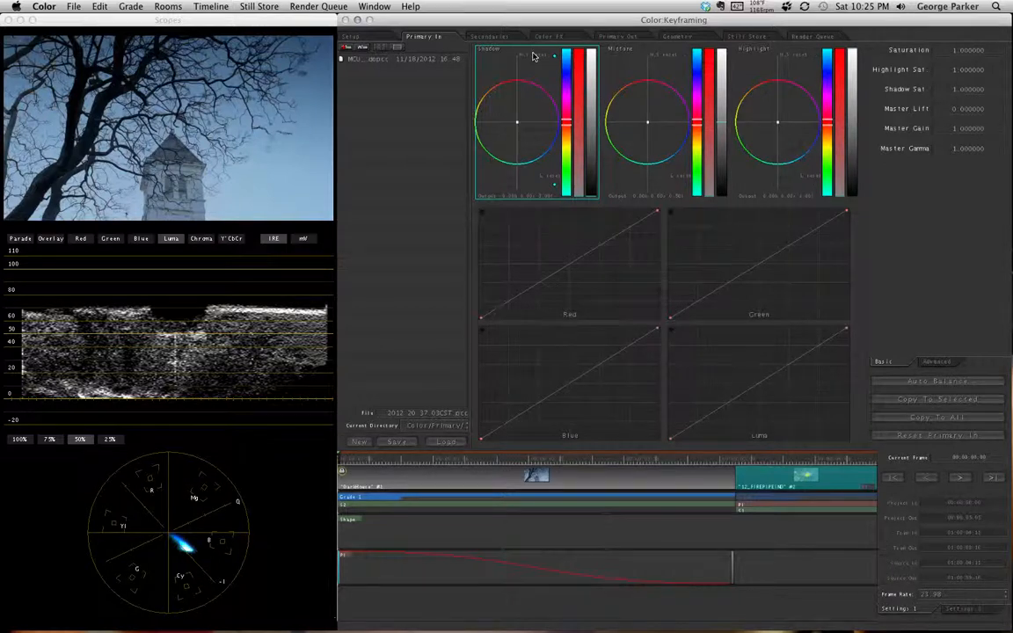
- Play the timeline from the first frame to preview the keyframed grade
{"action": "key", "text": "space"}
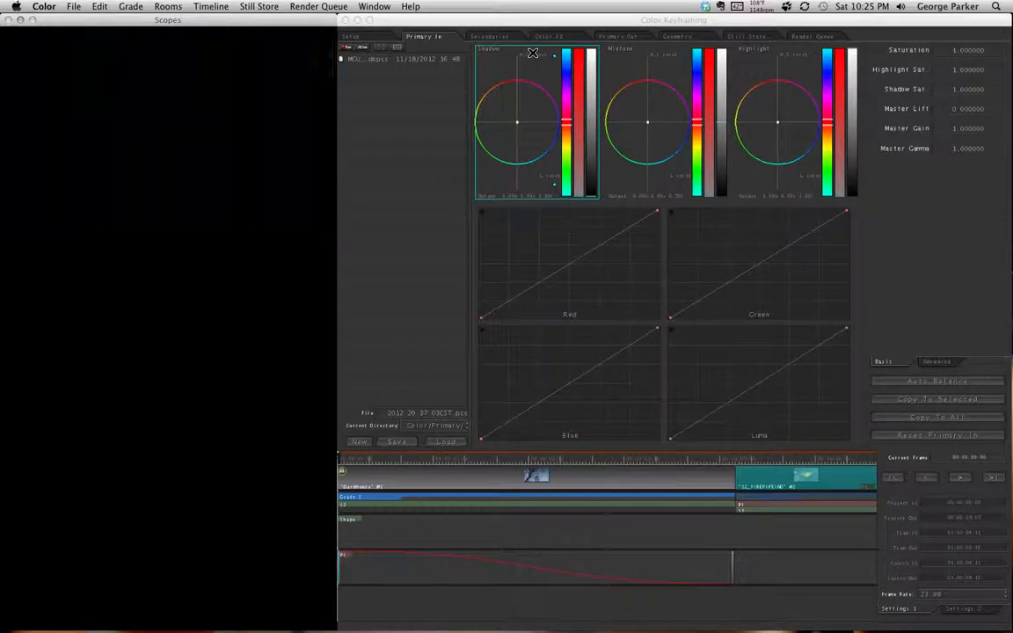
{"action": "key", "text": "space"}
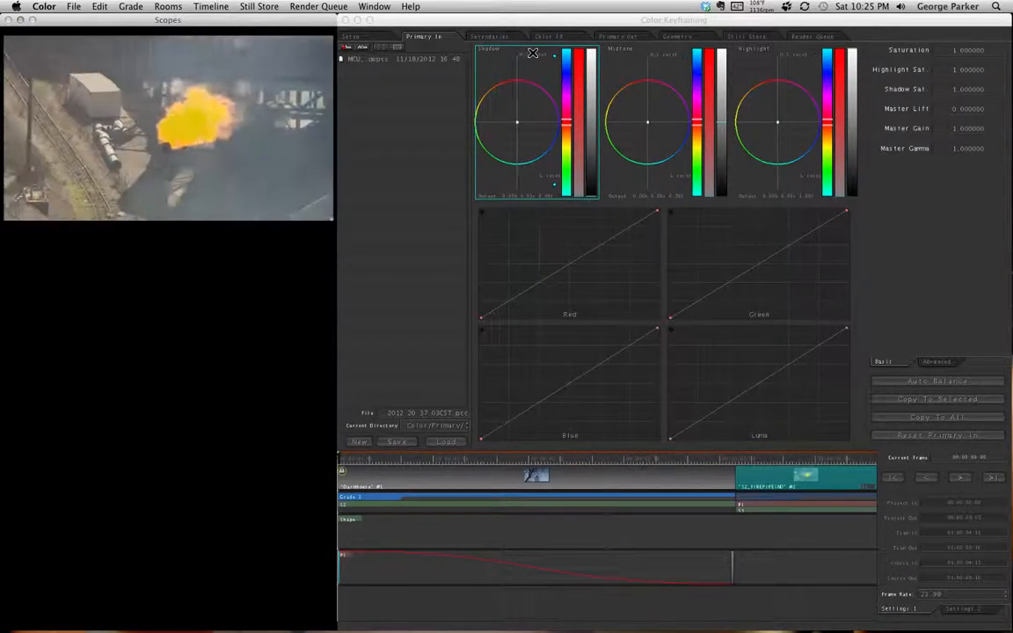
- Stop playback, limit the playback range to the DarkHouse clip, and preview that clip briefly from its first frame
{"action": "key", "text": "space"}
{"action": "key", "text": "Down"}
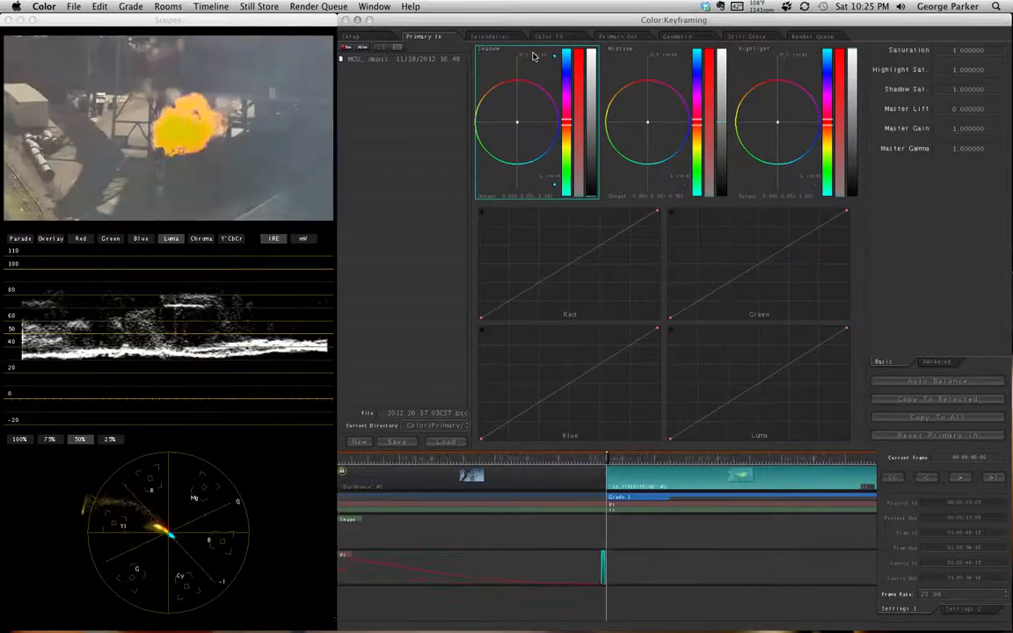
{"action": "key", "text": "Up"}
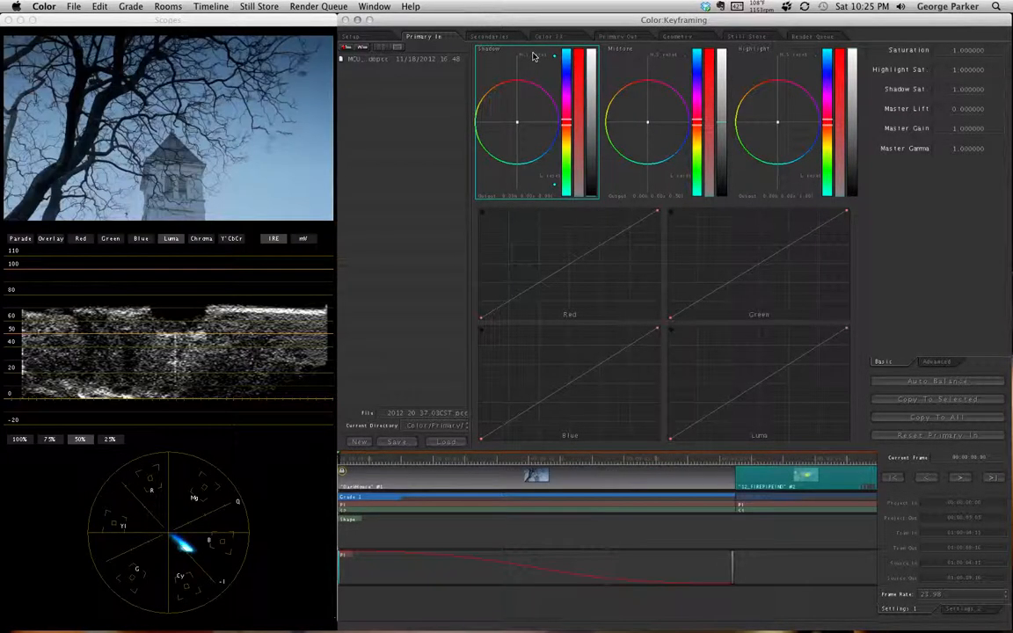
{"action": "left_click", "coordinate": [211, 5]}
{"action": "left_click", "coordinate": [408, 260]}
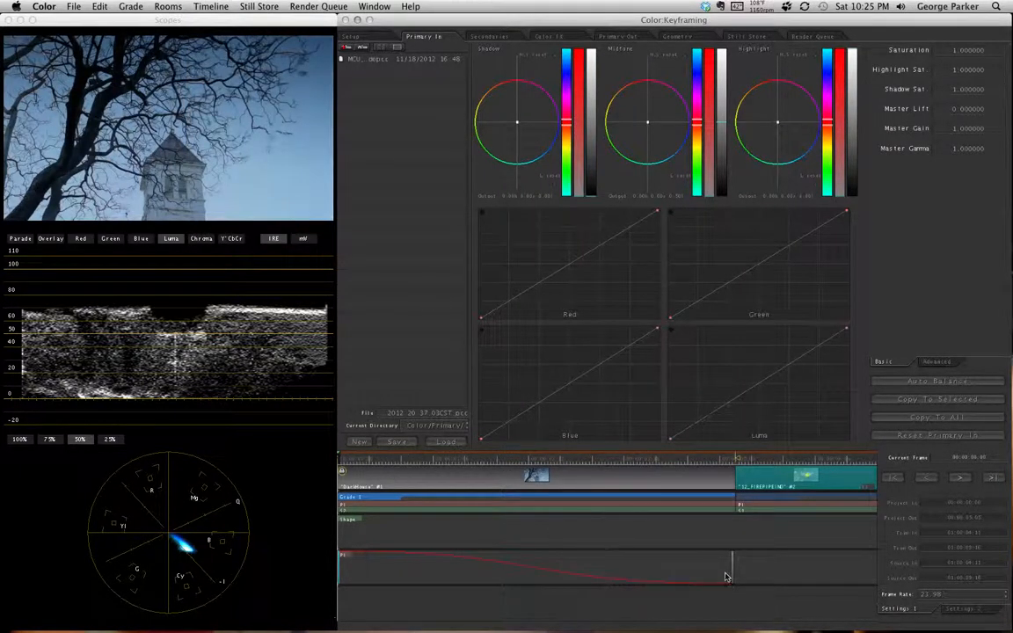
{"action": "key", "text": "space"}
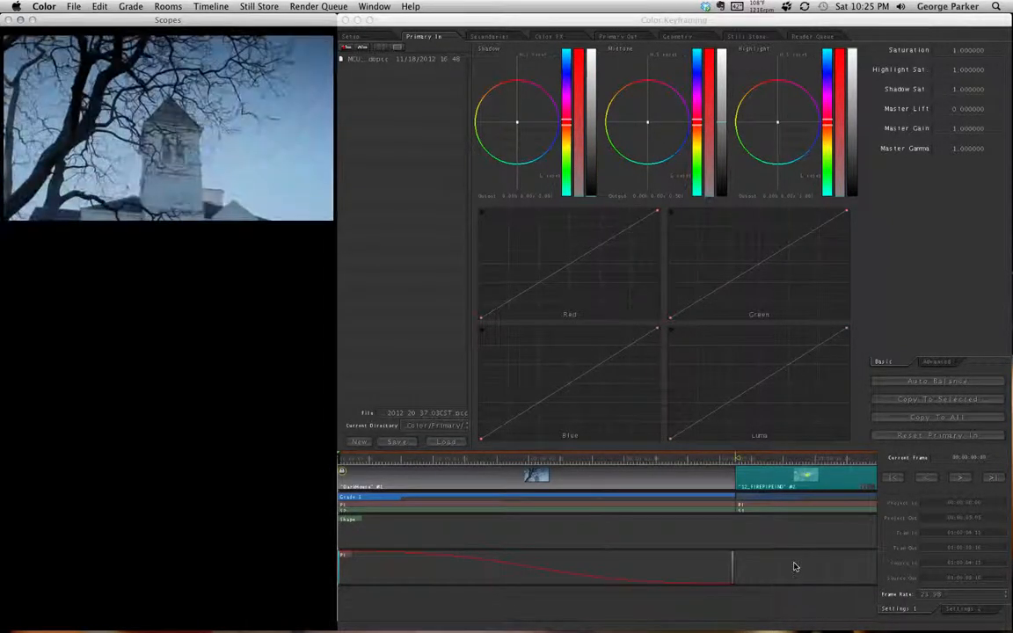
{"action": "key", "text": "space"}
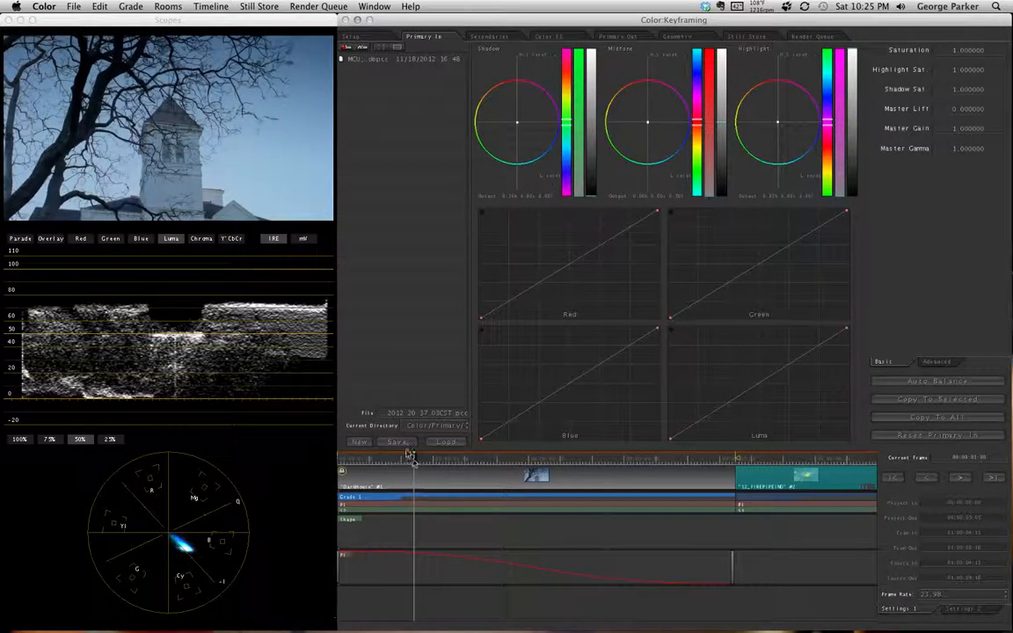
- Move the DarkHouse clip's first Primary In keyframe to about a third of the way in, and preview from the start
{"action": "left_click_drag", "start_coordinate": [414, 459], "coordinate": [469, 469]}
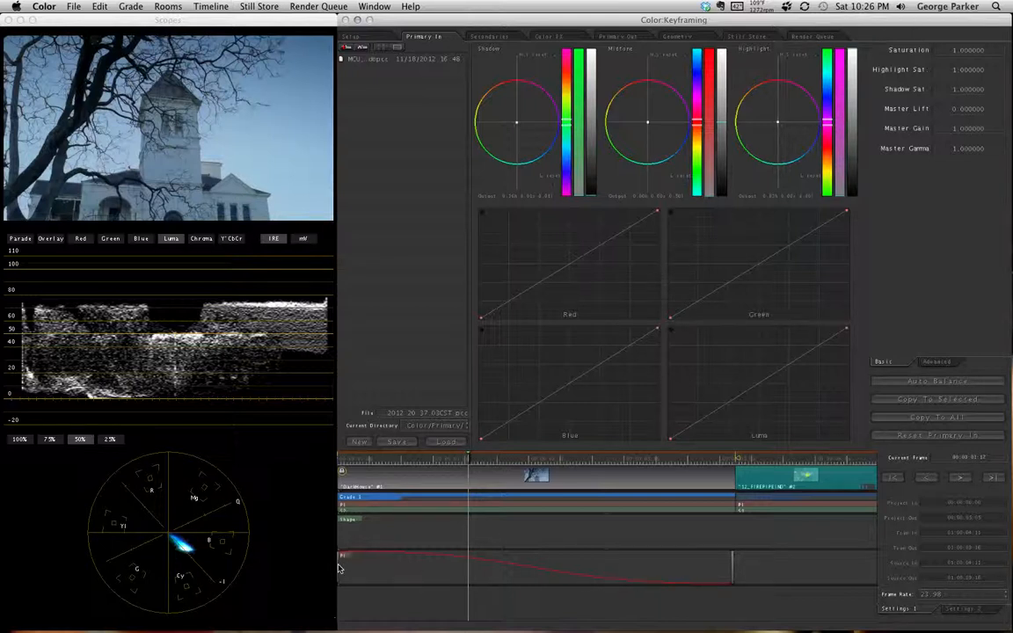
{"action": "left_click_drag", "start_coordinate": [340, 568], "coordinate": [470, 575]}
{"action": "left_click_drag", "start_coordinate": [468, 459], "coordinate": [284, 459]}
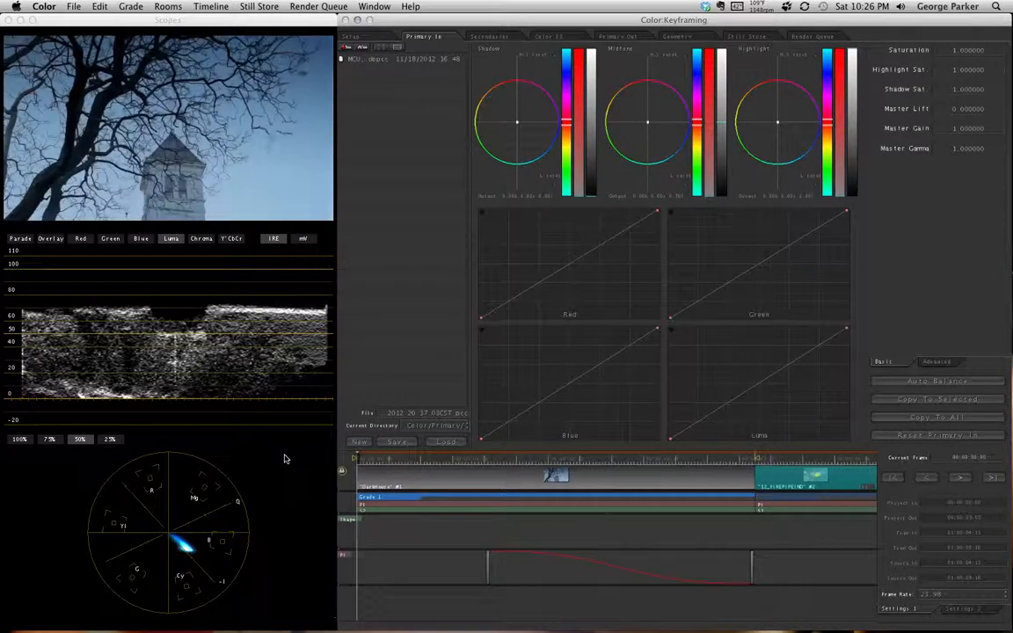
{"action": "key", "text": "space"}
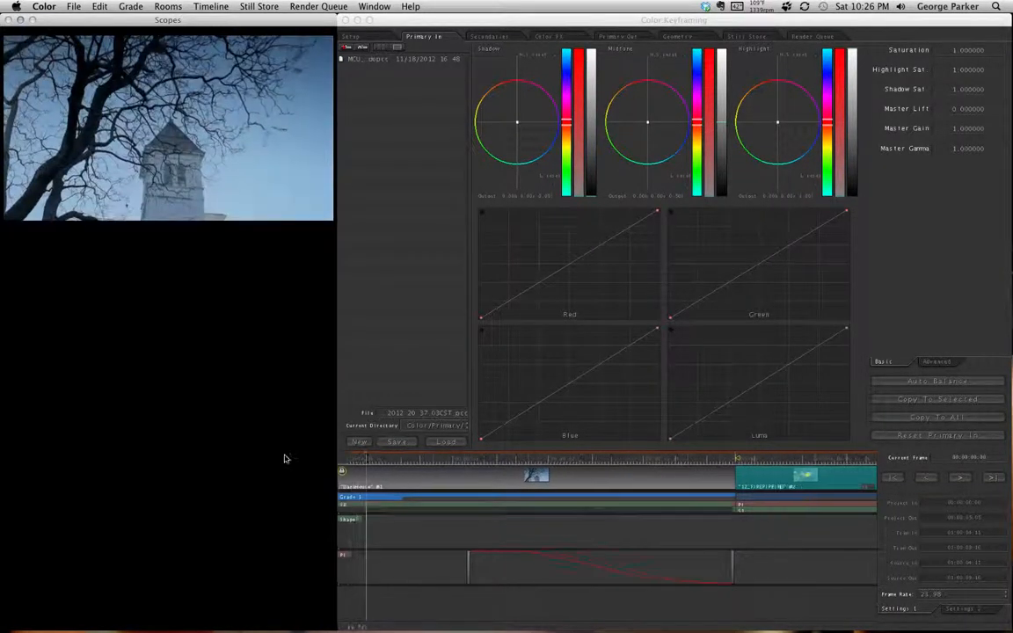
{"action": "key", "text": "space"}
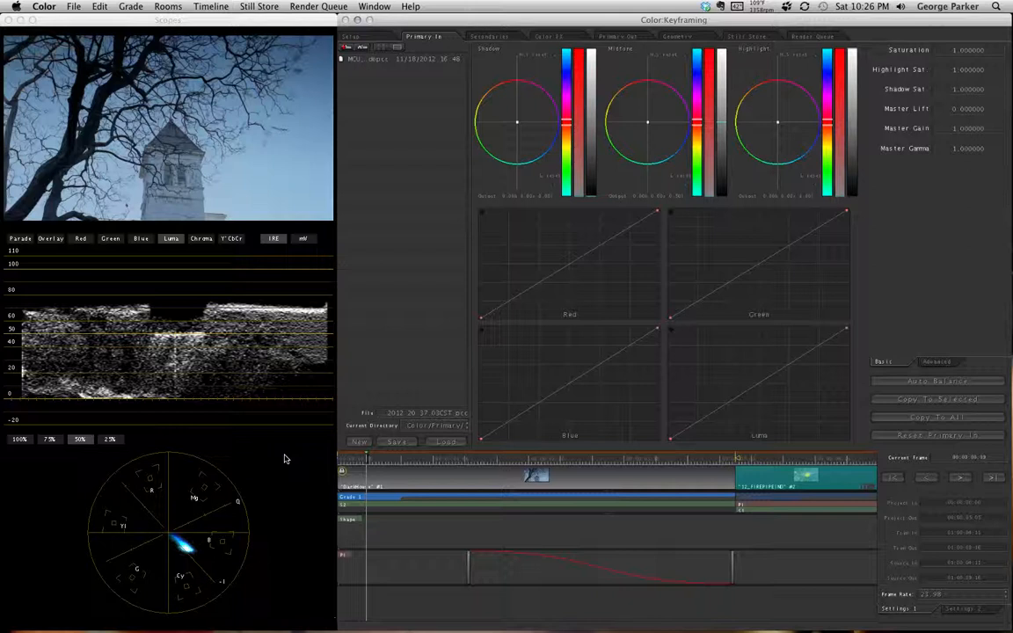
- Browse secondaries 1 to 3 midway through the FIREPIPEIND clip, and open the Lum Curve of secondary 3
{"action": "left_click", "coordinate": [774, 460]}
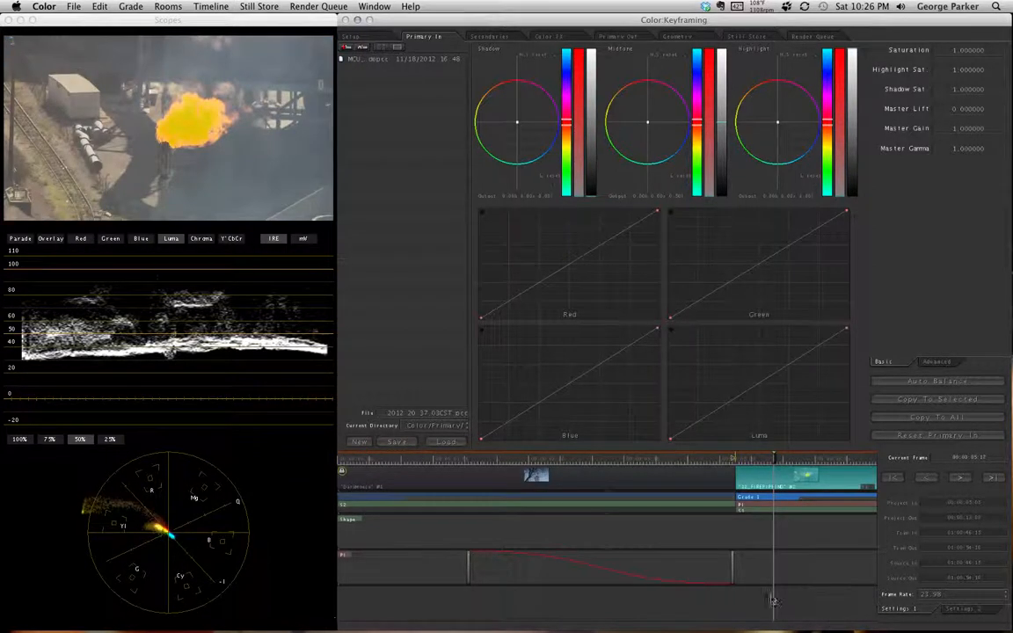
{"action": "left_click_drag", "start_coordinate": [790, 457], "coordinate": [649, 452]}
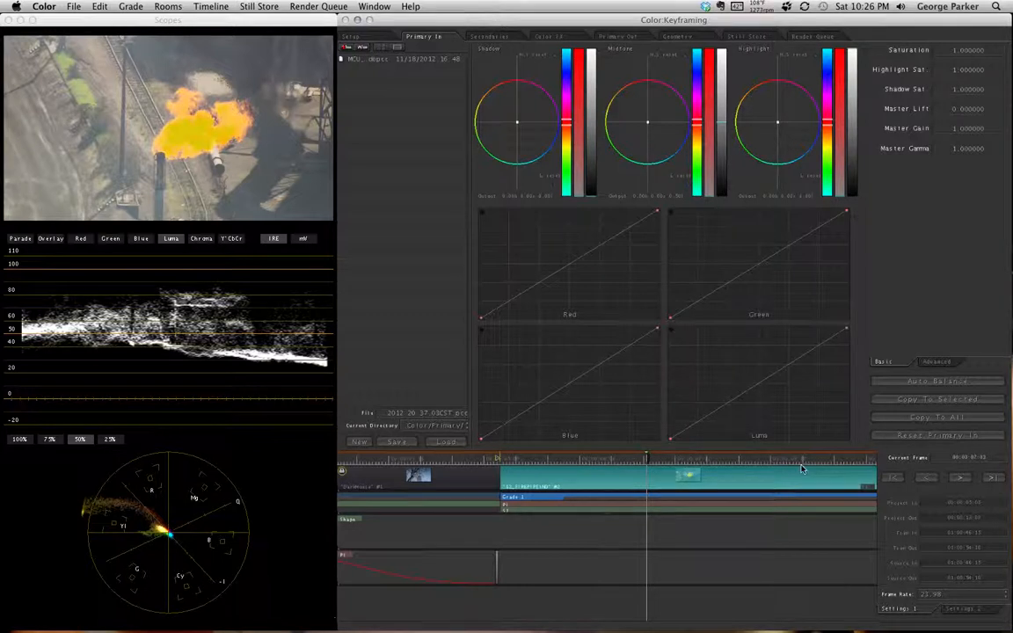
{"action": "key", "text": "minus"}
{"action": "key", "text": "minus"}
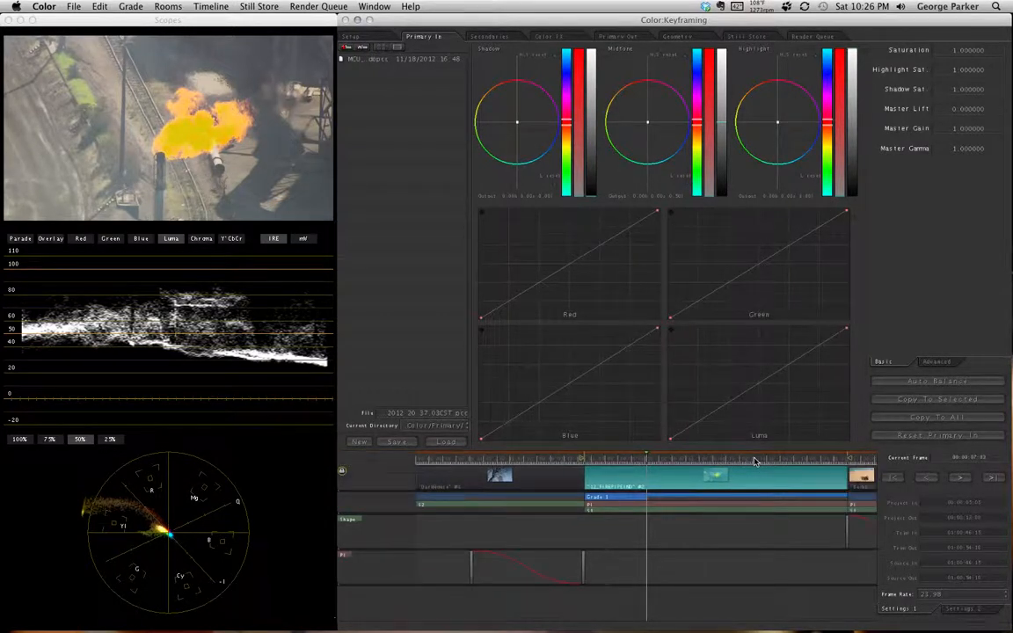
{"action": "left_click_drag", "start_coordinate": [648, 458], "coordinate": [712, 478]}
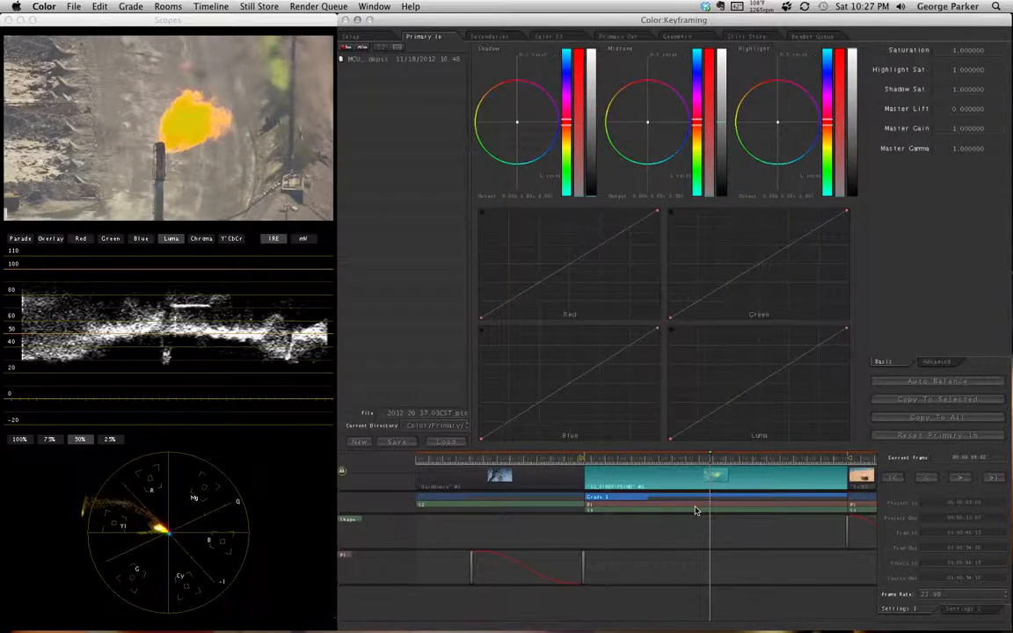
{"action": "left_click", "coordinate": [505, 39]}
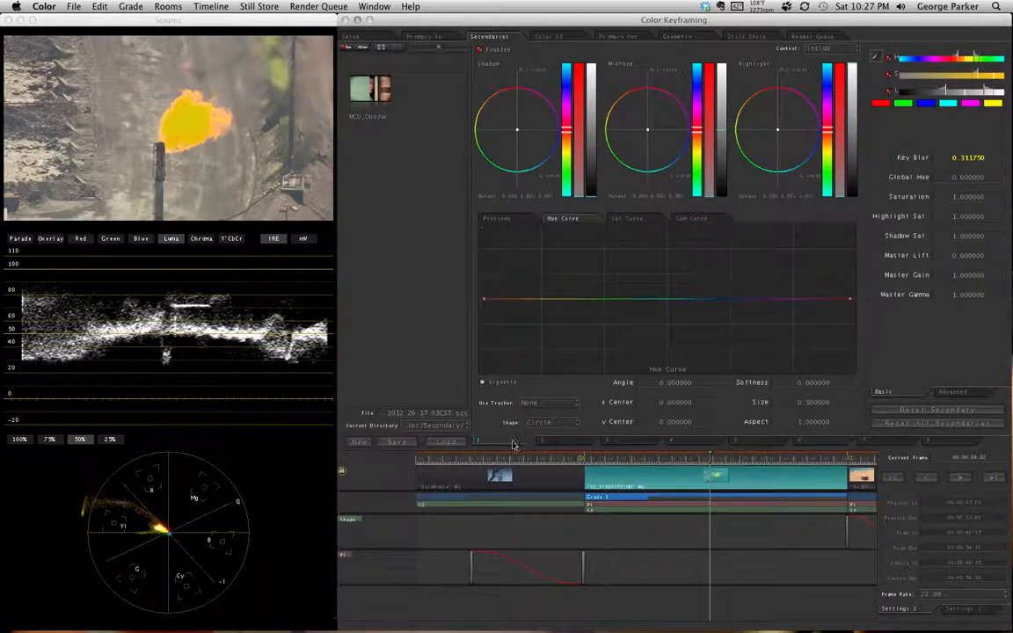
{"action": "left_click", "coordinate": [554, 445]}
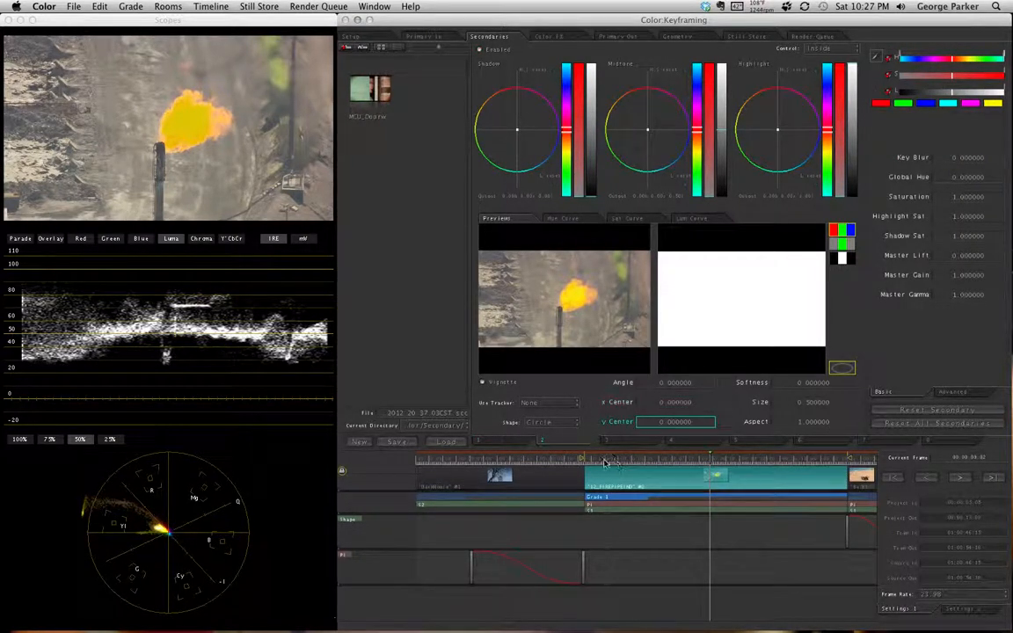
{"action": "left_click", "coordinate": [628, 445]}
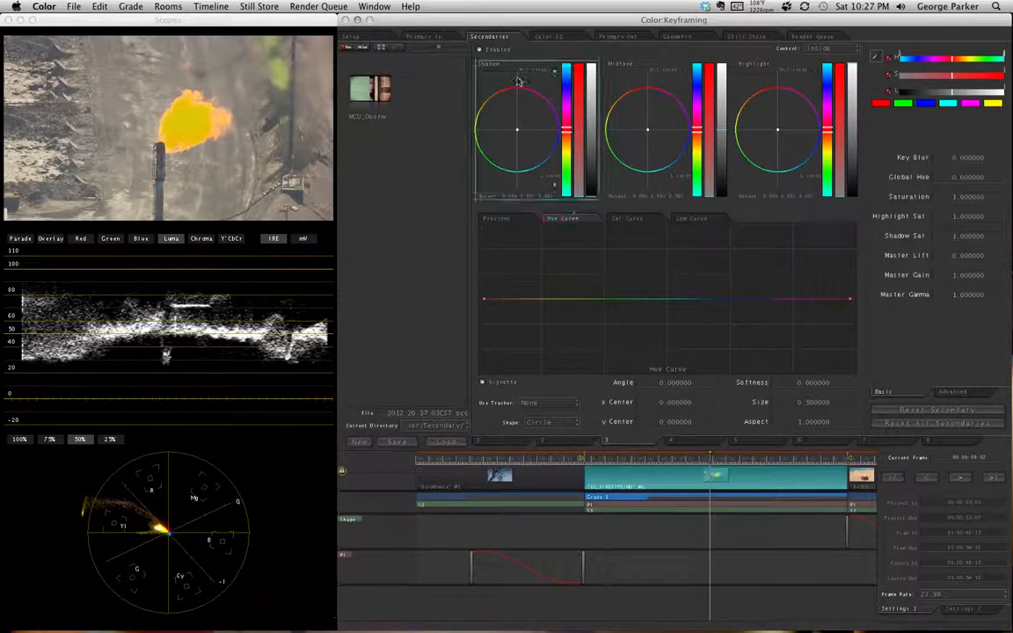
{"action": "left_click", "coordinate": [424, 36]}
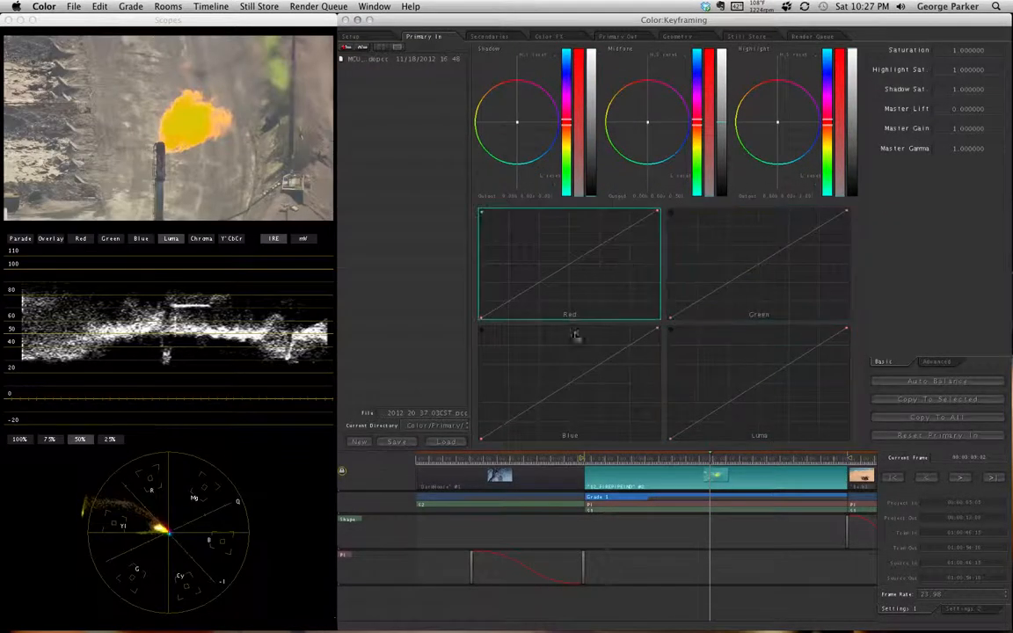
{"action": "left_click", "coordinate": [497, 38]}
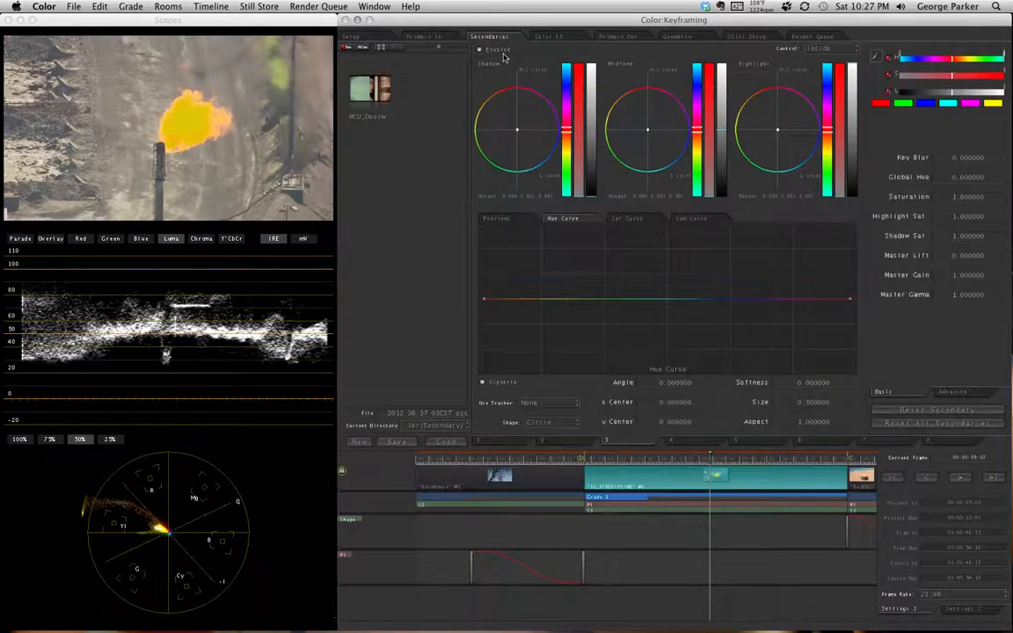
{"action": "left_click", "coordinate": [703, 219]}
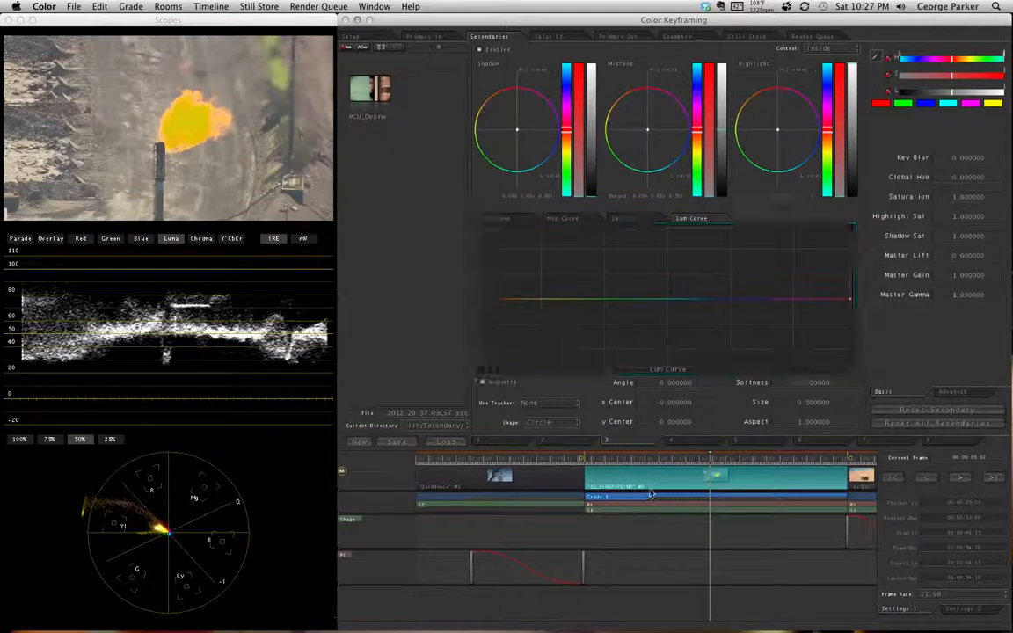
- Add a secondary 3 keyframe about a sixth of the way into the FIREPIPEIND clip, and enlarge its keyframe track
{"action": "left_click", "coordinate": [628, 460]}
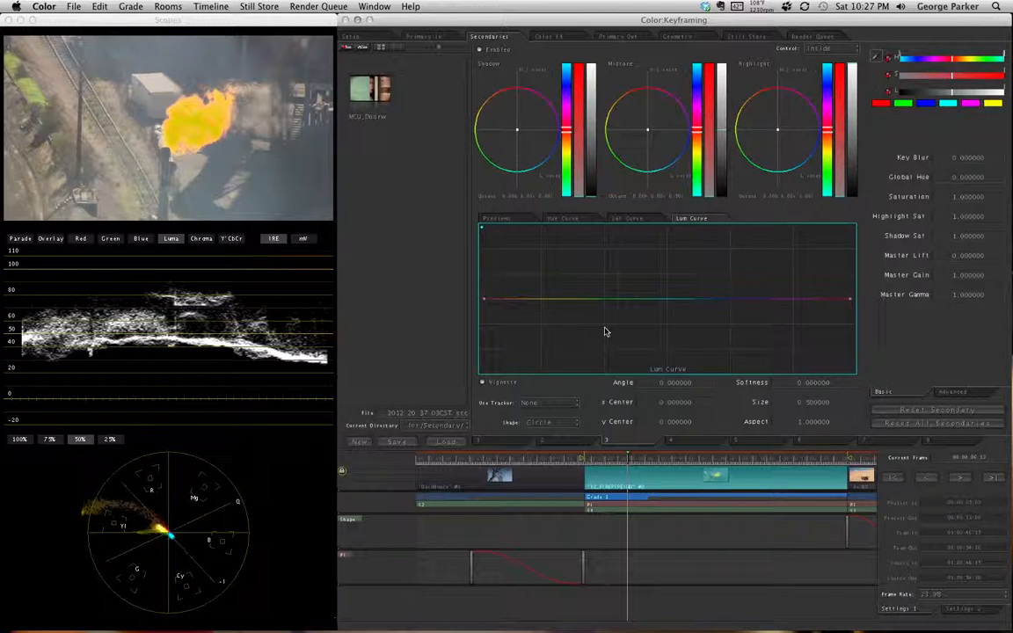
{"action": "key", "text": "ctrl+9"}
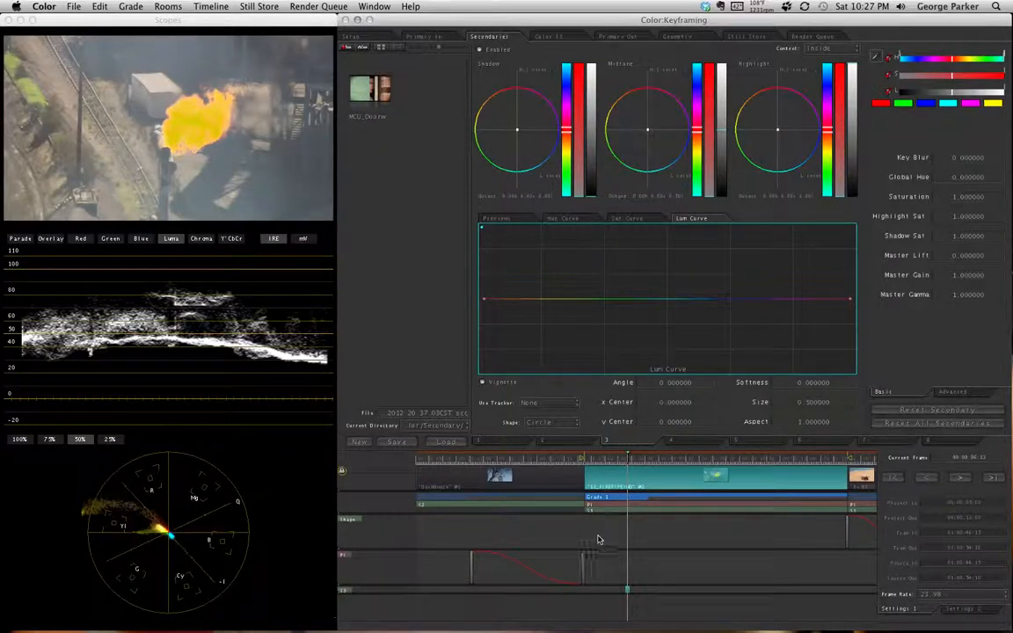
{"action": "left_click_drag", "start_coordinate": [606, 596], "coordinate": [607, 618]}
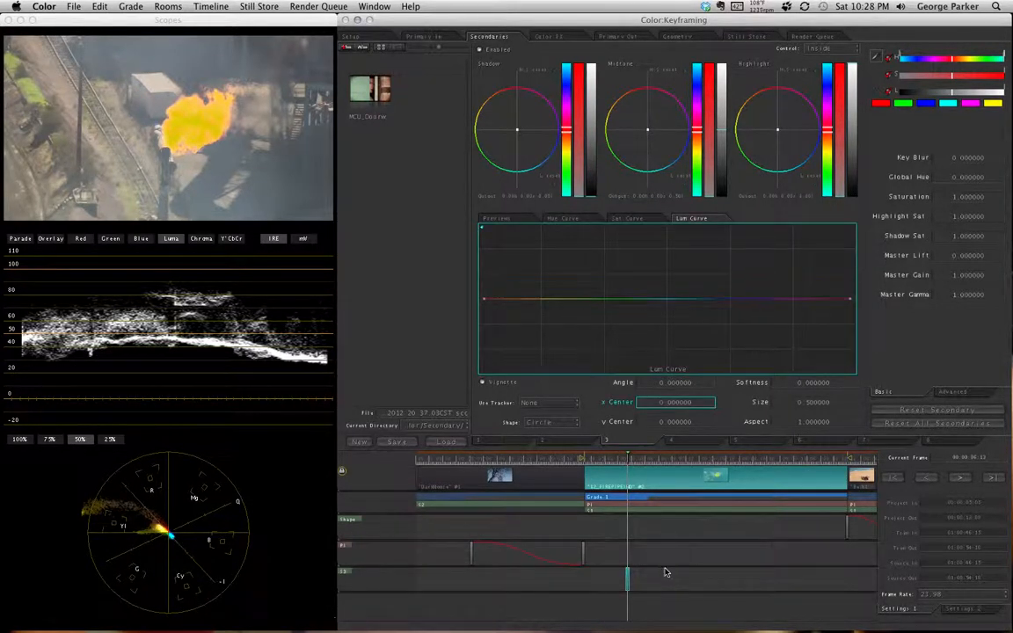
- Past the keyframe, bend secondary 3's Lum Curve with three points, up, down and up, and toggle the Enabled option
{"action": "left_click", "coordinate": [668, 460]}
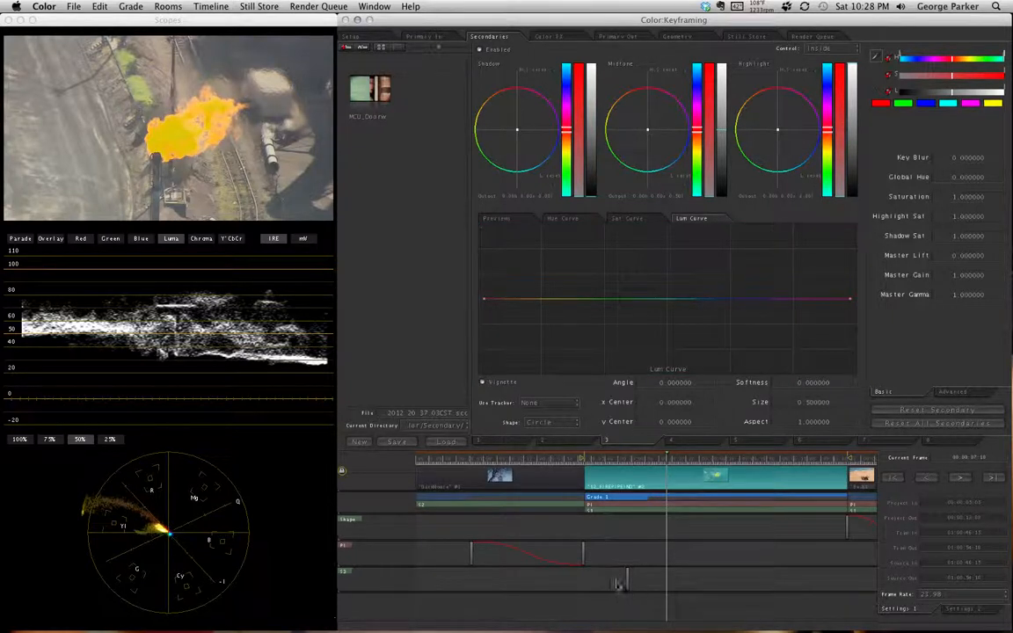
{"action": "left_click_drag", "start_coordinate": [568, 299], "coordinate": [562, 262]}
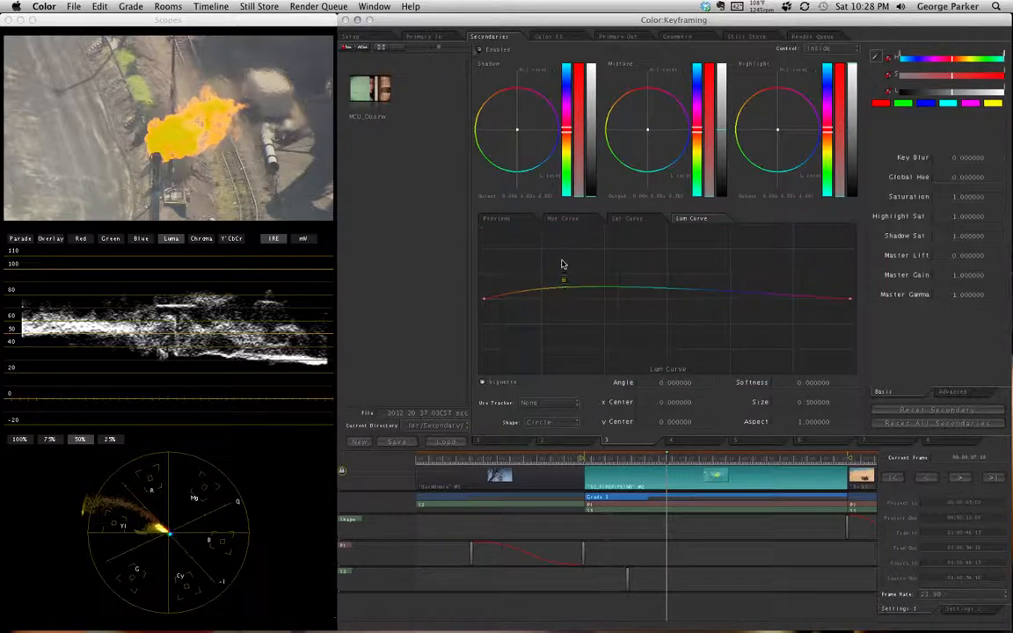
{"action": "left_click_drag", "start_coordinate": [658, 287], "coordinate": [650, 325]}
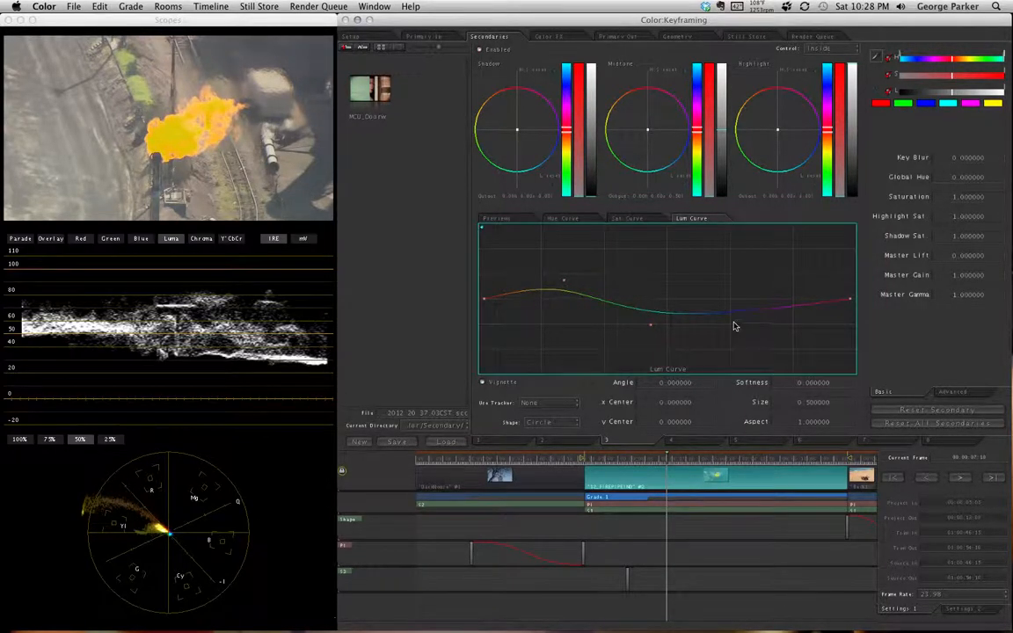
{"action": "left_click_drag", "start_coordinate": [739, 317], "coordinate": [727, 279]}
{"action": "left_click", "coordinate": [480, 50]}
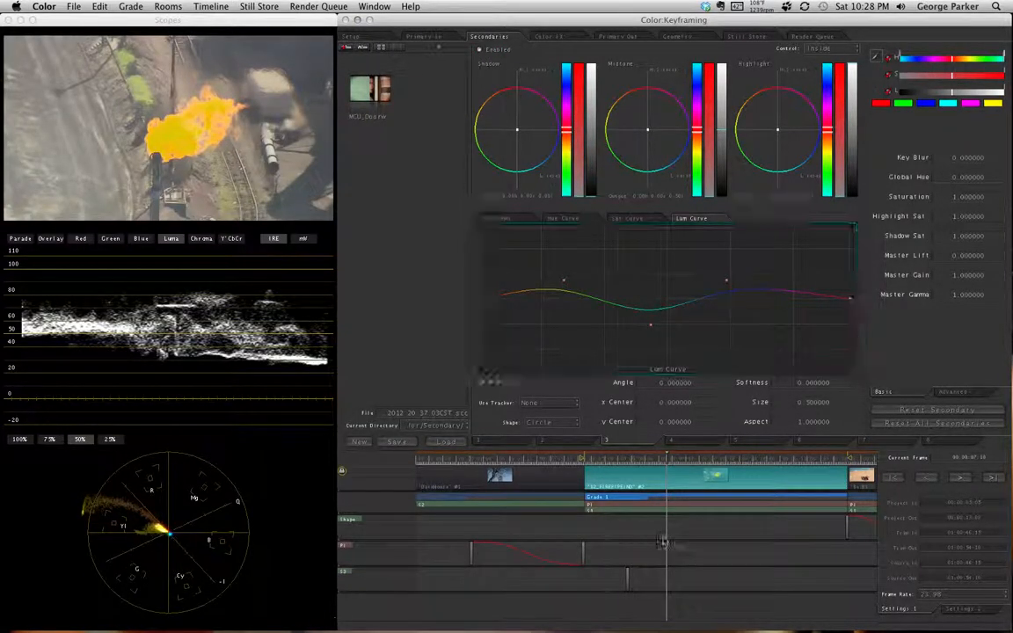
- Try to delete all keyframes from the secondary 3 track while the playhead is at the start of the Beach clip
{"action": "key", "text": "Up"}
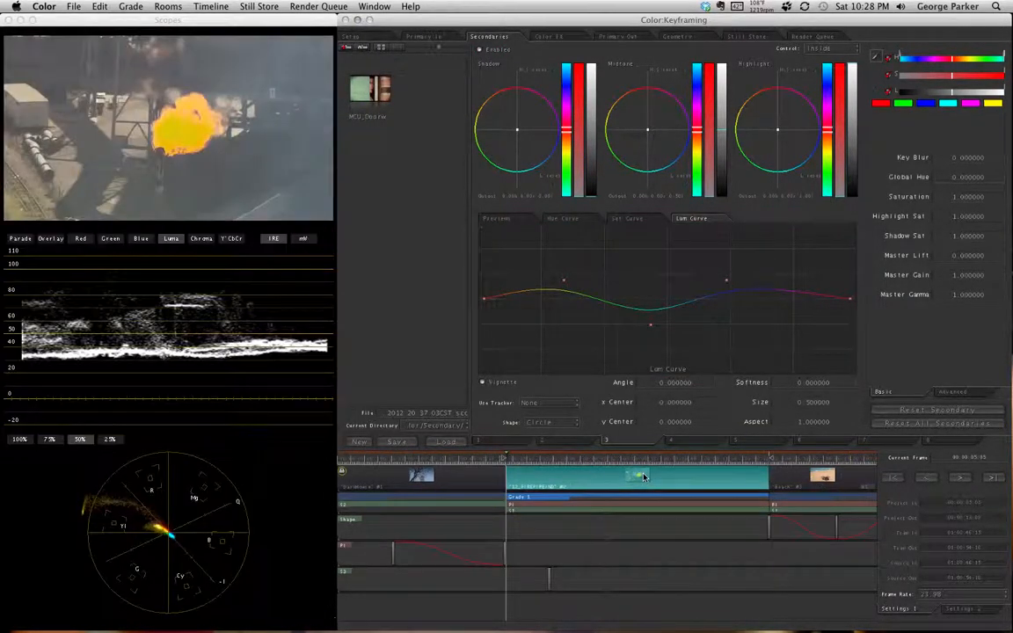
{"action": "key", "text": "Down"}
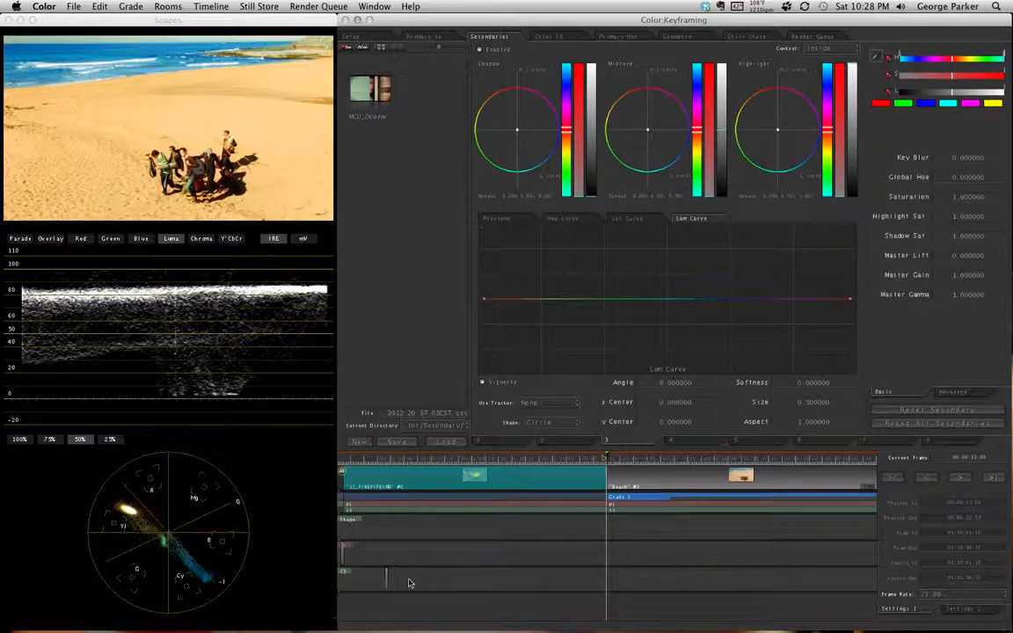
{"action": "right_click", "coordinate": [431, 584]}
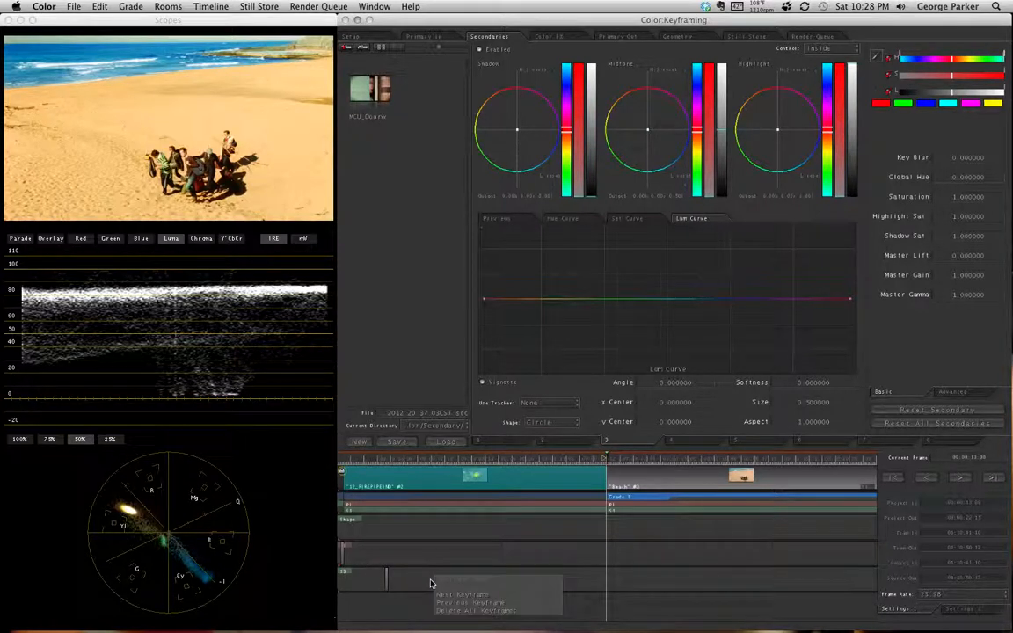
{"action": "left_click", "coordinate": [451, 607]}
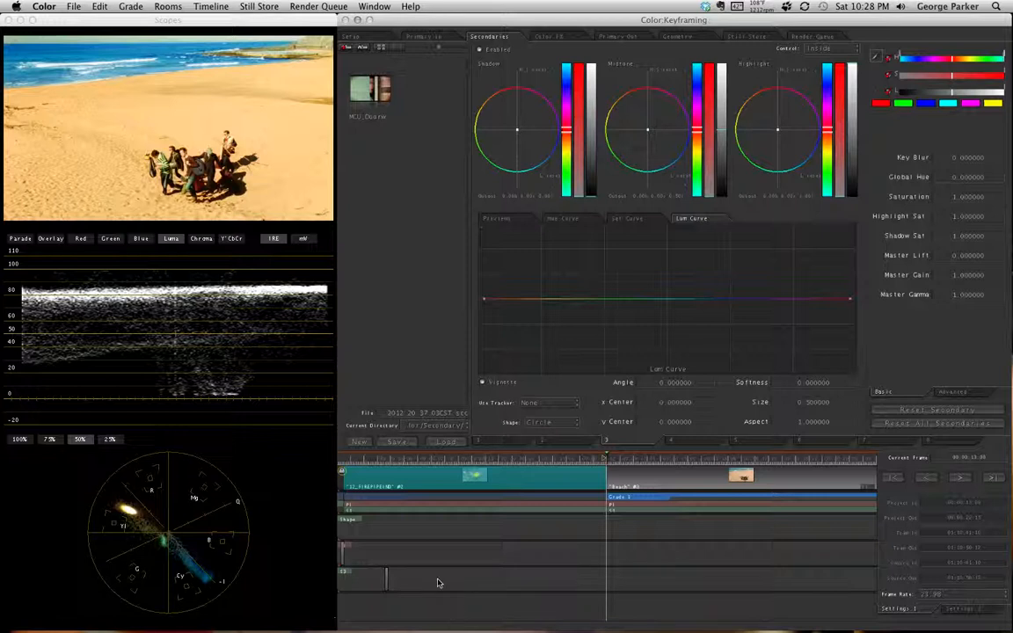
{"action": "right_click", "coordinate": [438, 584]}
{"action": "left_click", "coordinate": [455, 609]}
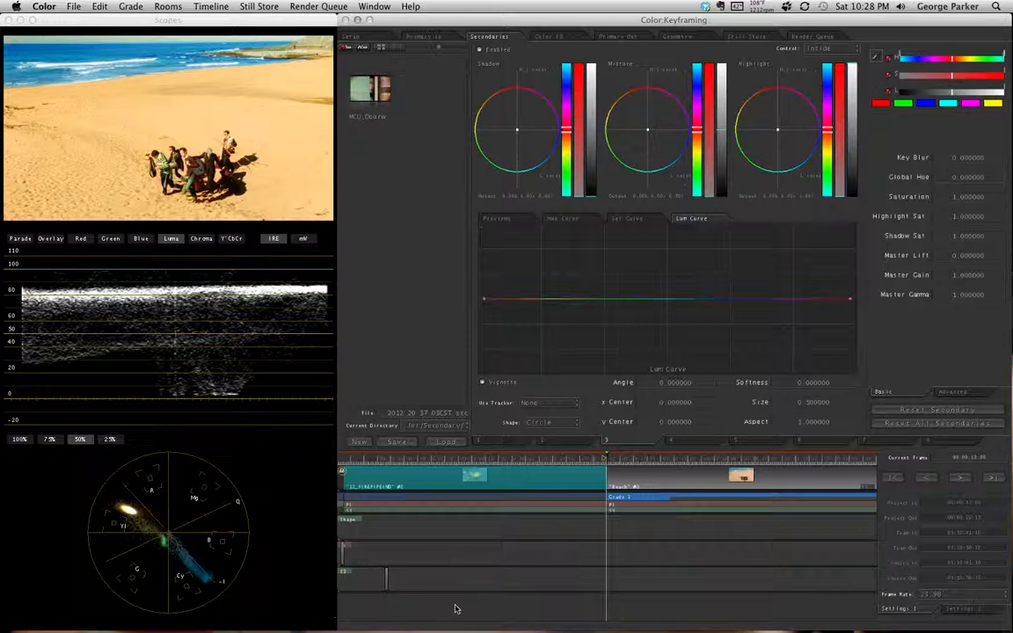
- From late in the FIREPIPEIND clip, go to the previous secondary 3 keyframe and look at the keyframe commands there
{"action": "left_click", "coordinate": [507, 459]}
{"action": "right_click", "coordinate": [495, 585]}
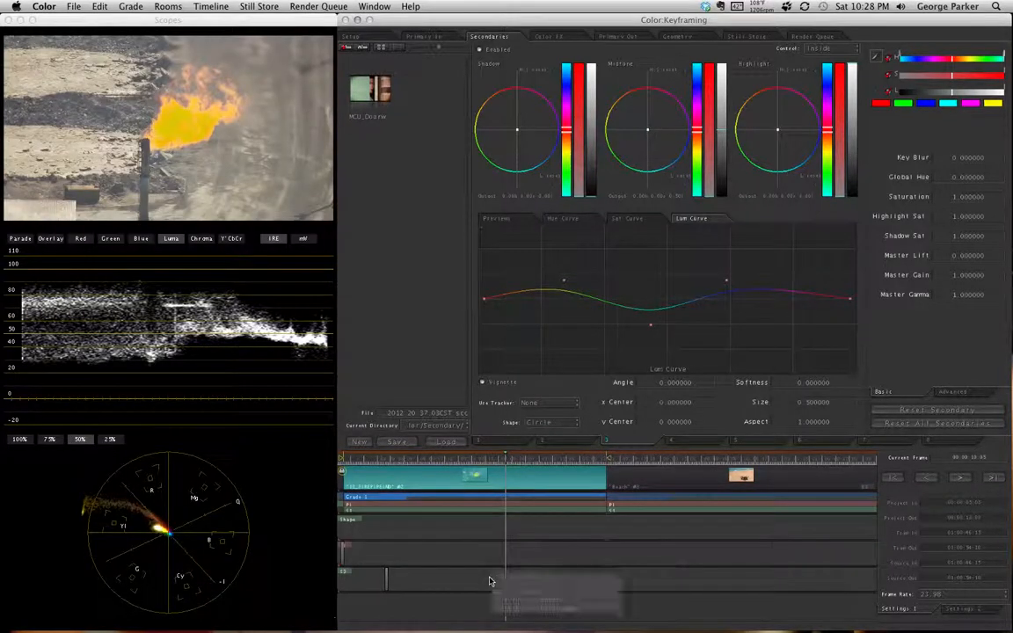
{"action": "left_click", "coordinate": [521, 603]}
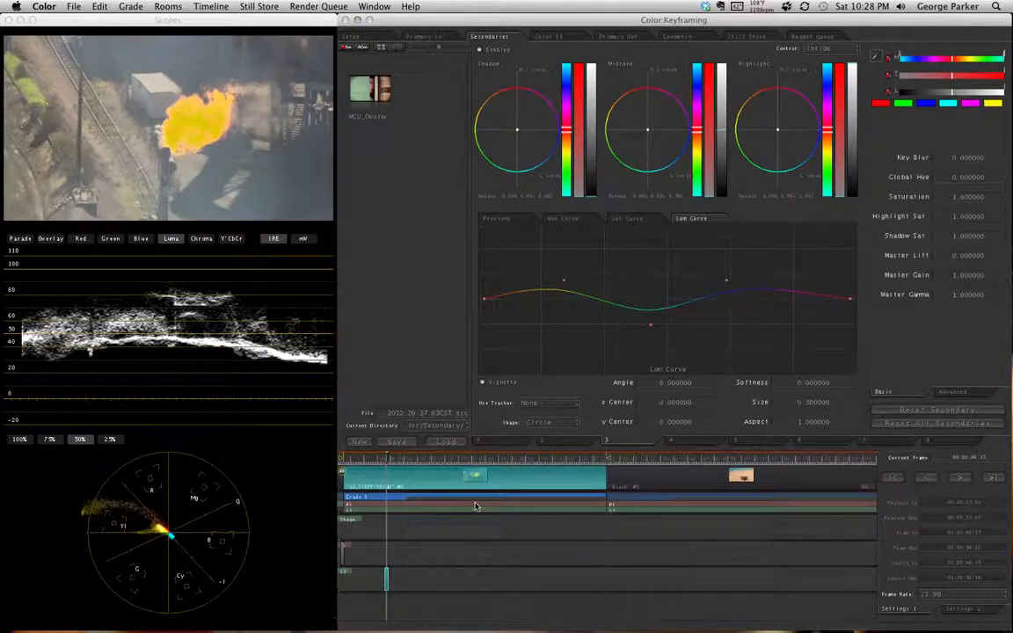
{"action": "right_click", "coordinate": [421, 581]}
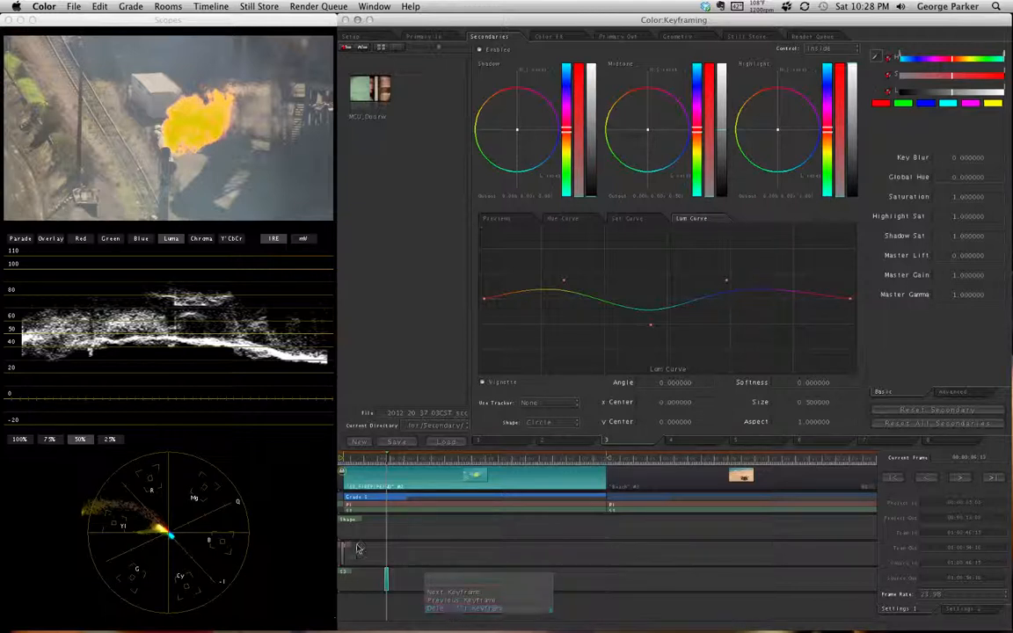
{"action": "left_click", "coordinate": [393, 571]}
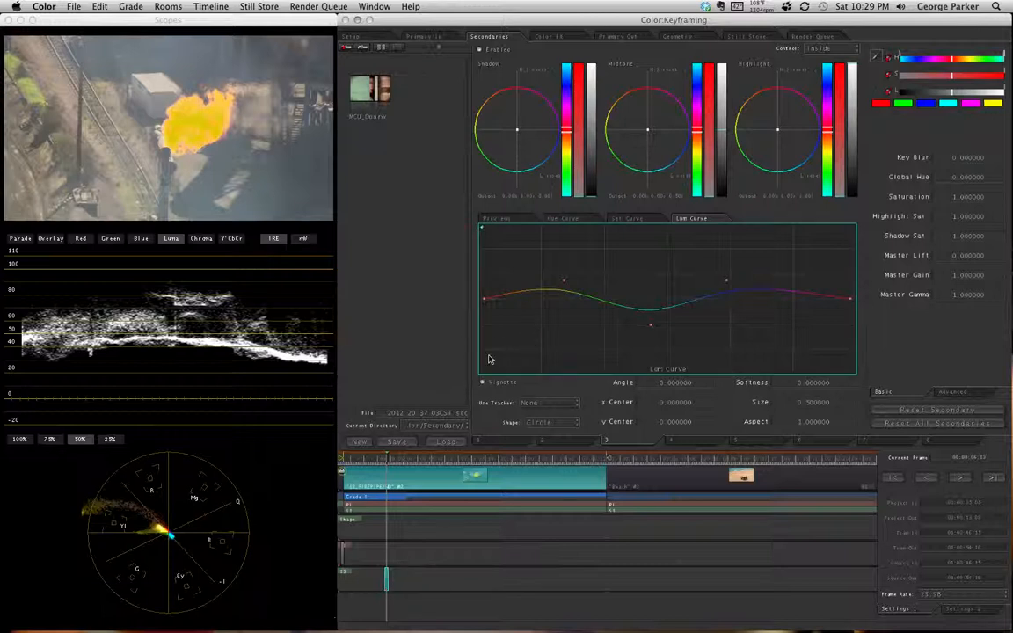
- At the secondary 3 keyframe, turn Enabled on and reshape the Lum Curve, moving the first point down and the other two up
{"action": "left_click", "coordinate": [479, 50]}
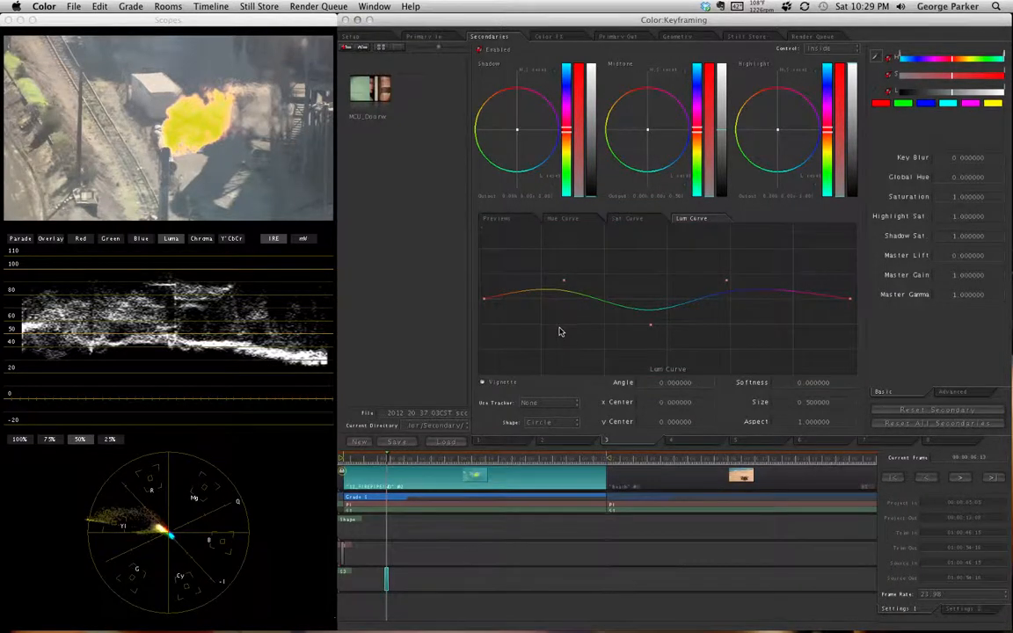
{"action": "left_click_drag", "start_coordinate": [567, 282], "coordinate": [551, 343]}
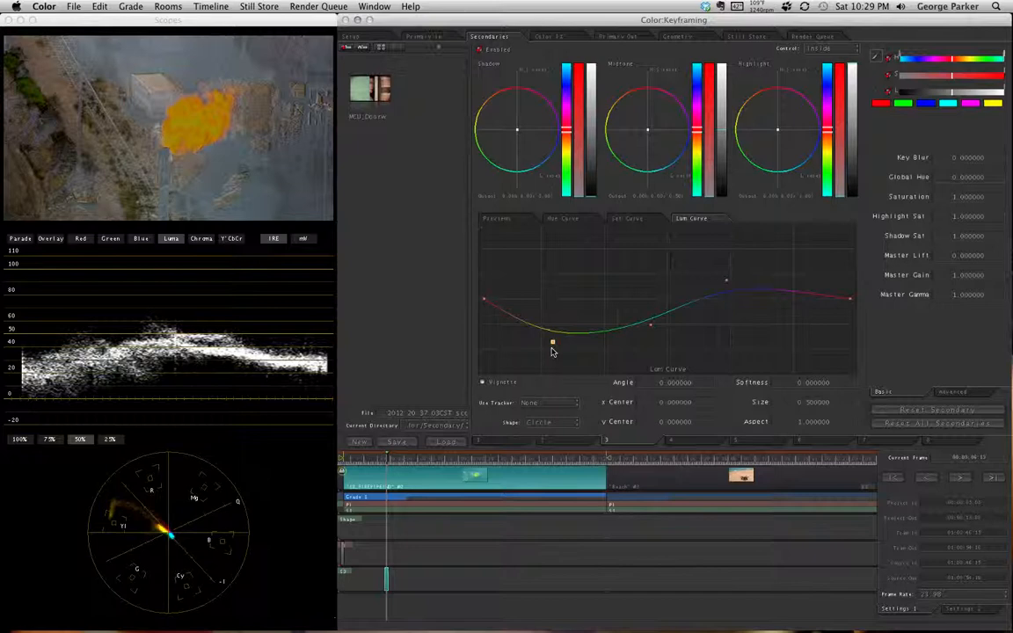
{"action": "left_click_drag", "start_coordinate": [651, 328], "coordinate": [624, 278]}
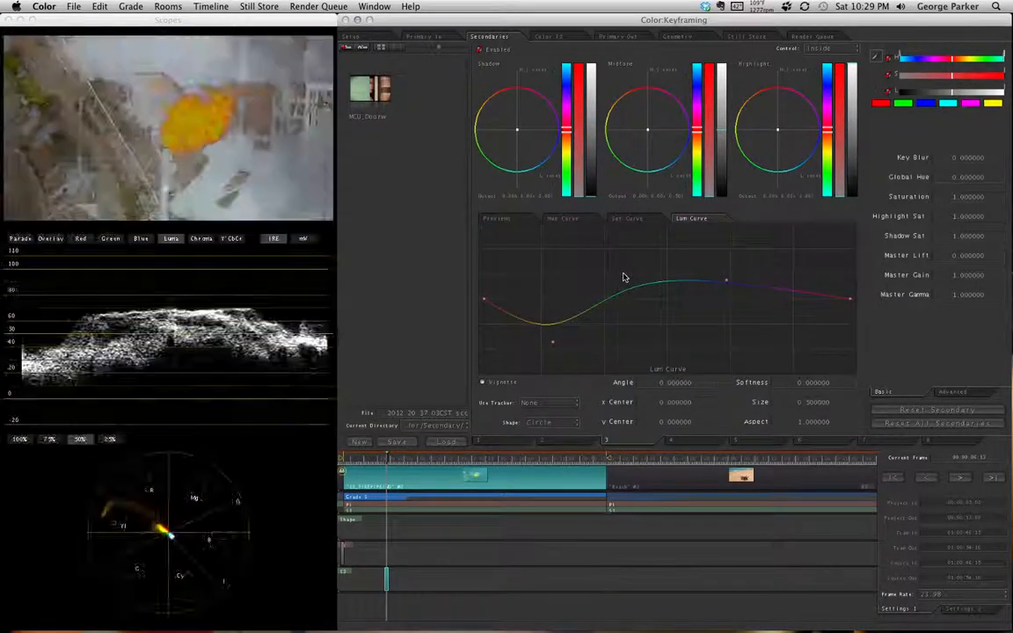
{"action": "left_click_drag", "start_coordinate": [728, 282], "coordinate": [760, 253]}
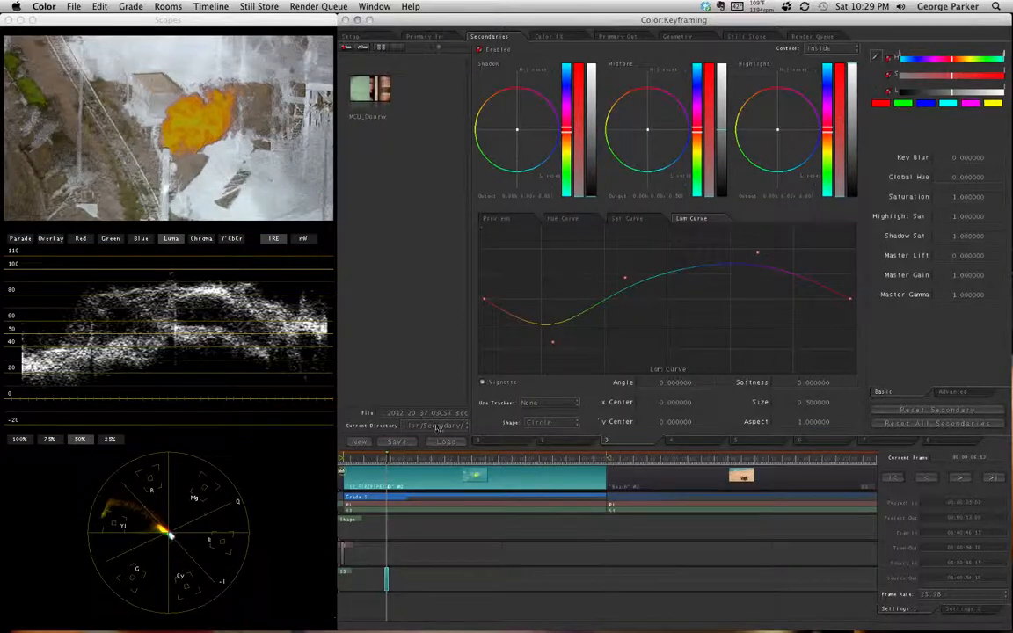
- Add another secondary 3 keyframe just past the FIREPIPEIND clip's midpoint, raise the Lum Curve's first point, lower its middle point, and scrub between the keyframes
{"action": "key", "text": "space"}
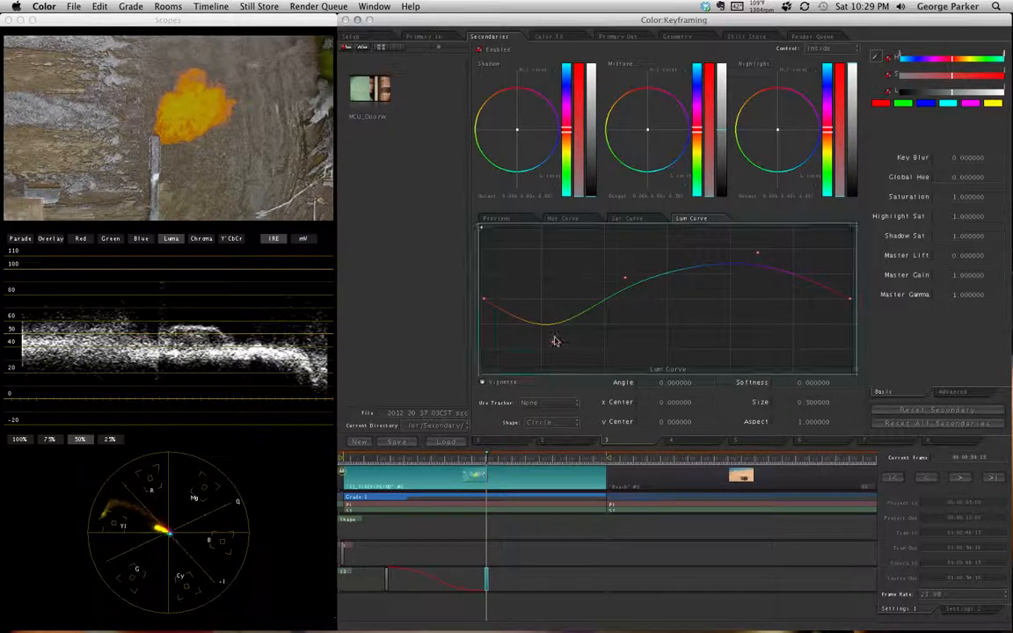
{"action": "left_click_drag", "start_coordinate": [552, 341], "coordinate": [540, 253]}
{"action": "left_click_drag", "start_coordinate": [626, 280], "coordinate": [627, 345]}
{"action": "left_click_drag", "start_coordinate": [486, 460], "coordinate": [392, 462]}
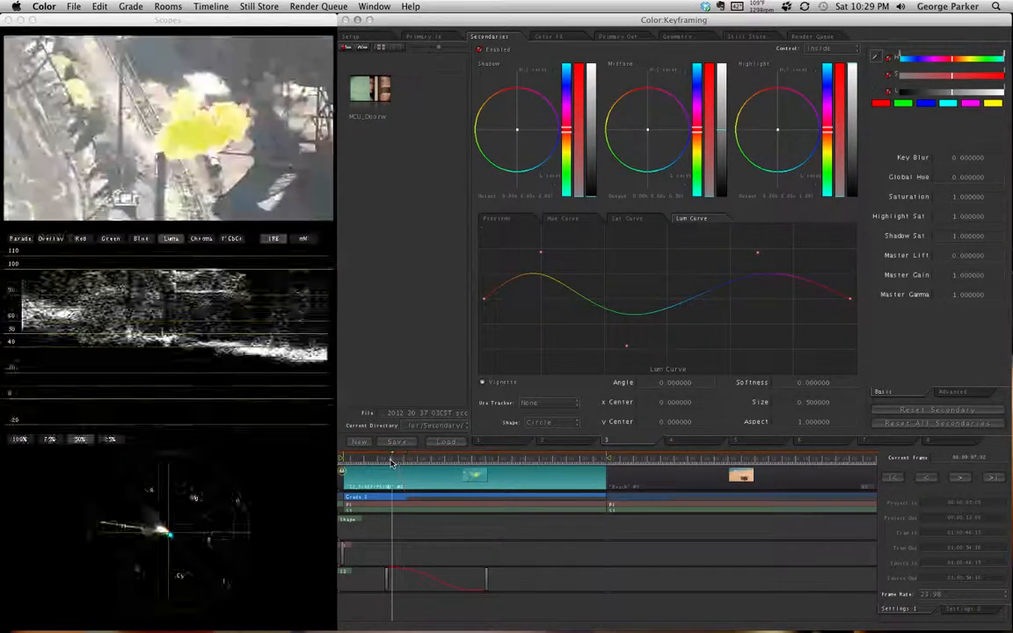
{"action": "left_click_drag", "start_coordinate": [393, 464], "coordinate": [481, 465]}
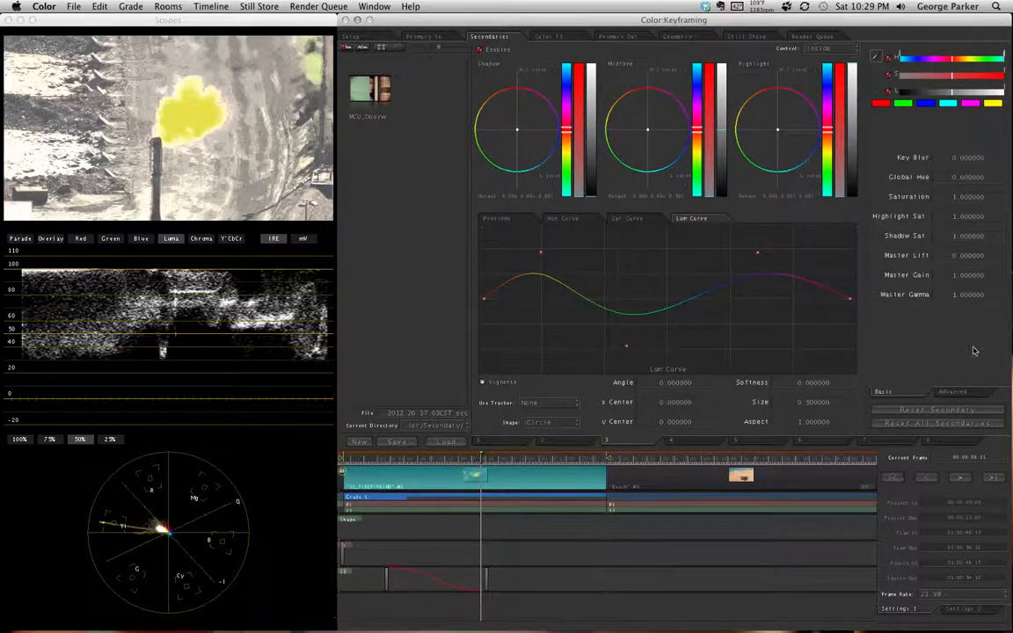
- Look at secondary 3's previews and Hue Curve with the playhead between its two keyframes
{"action": "left_click", "coordinate": [515, 218]}
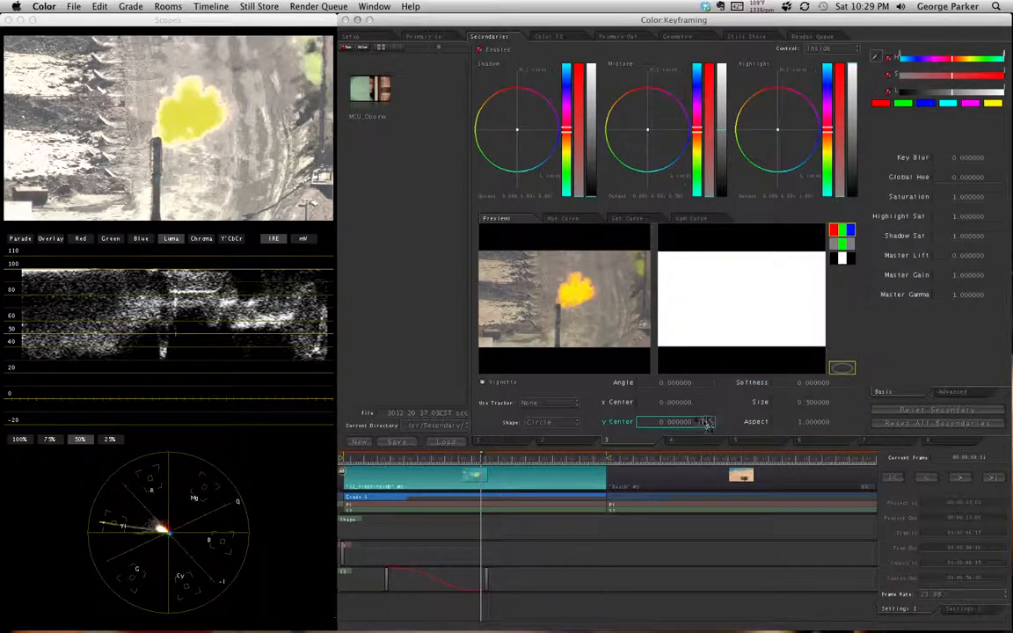
{"action": "left_click_drag", "start_coordinate": [455, 461], "coordinate": [428, 459]}
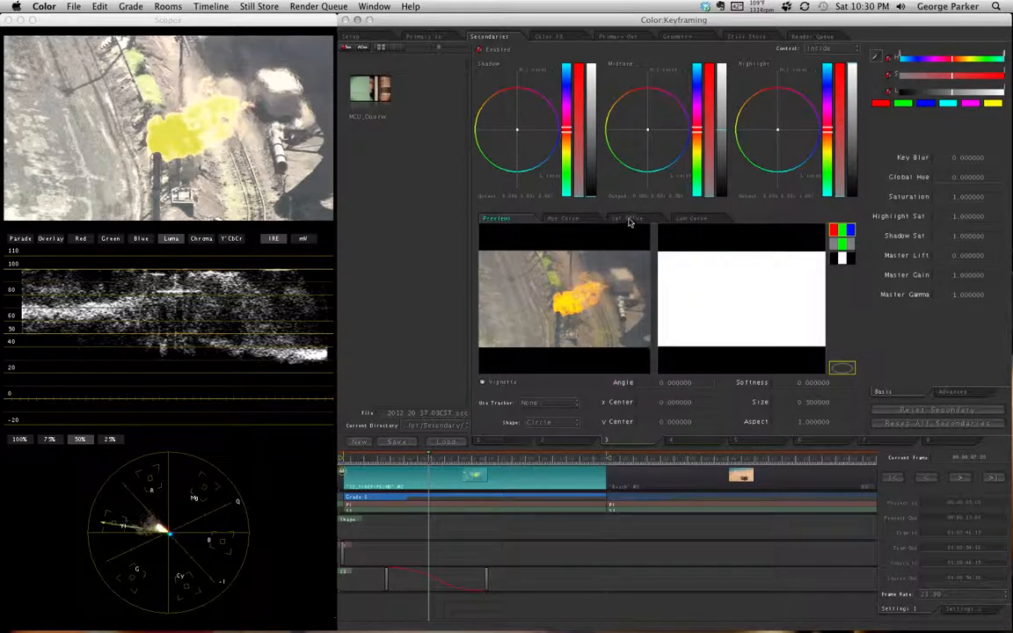
{"action": "left_click", "coordinate": [579, 222]}
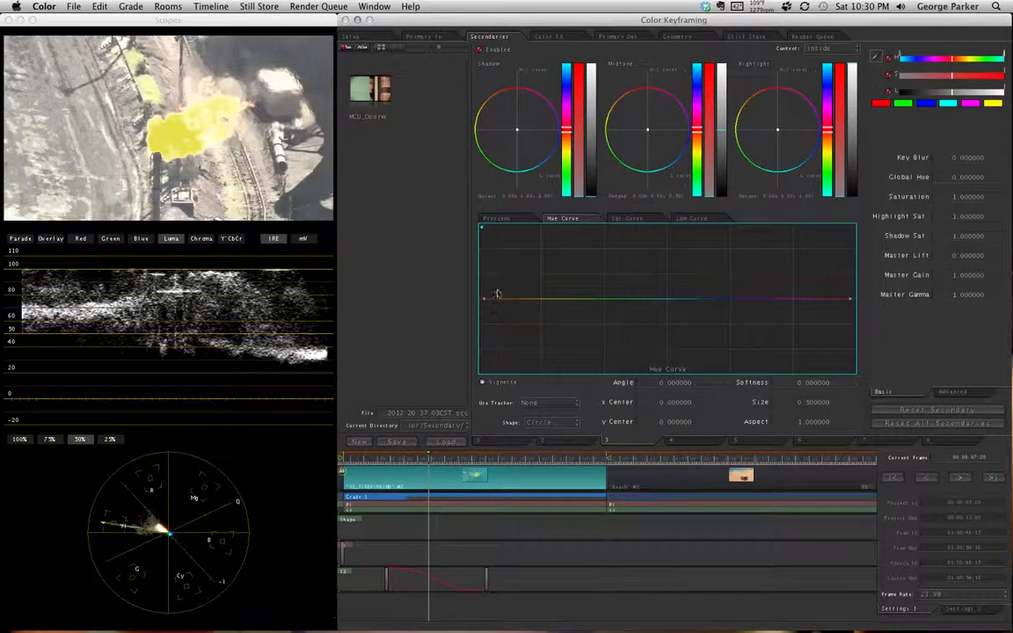
- Try to delete all keyframes from the secondary 3 track while secondary 1 is the active secondary
{"action": "left_click", "coordinate": [510, 445]}
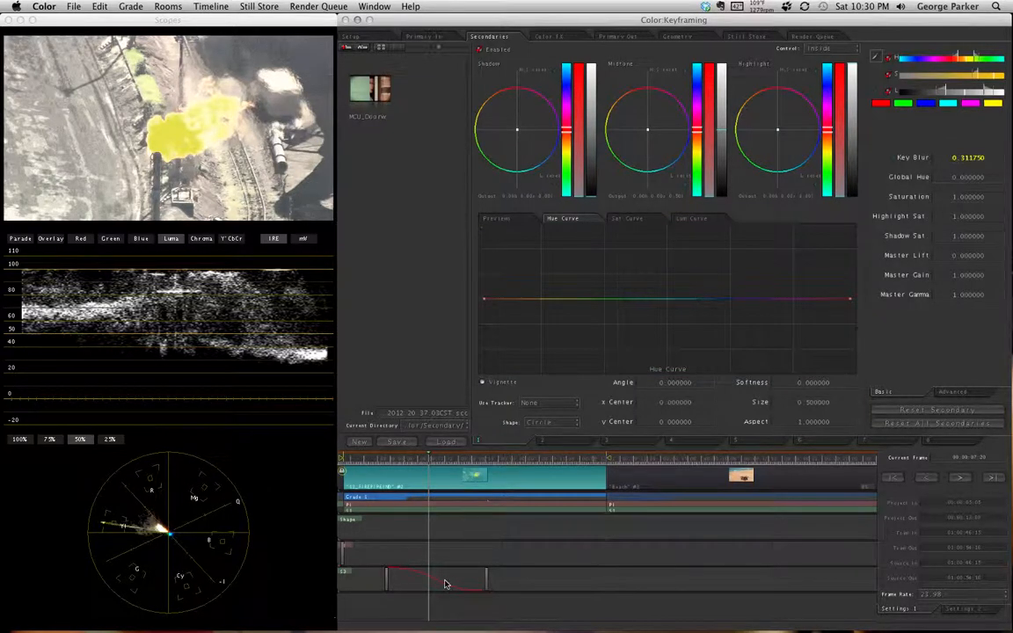
{"action": "right_click", "coordinate": [445, 584]}
{"action": "left_click", "coordinate": [479, 610]}
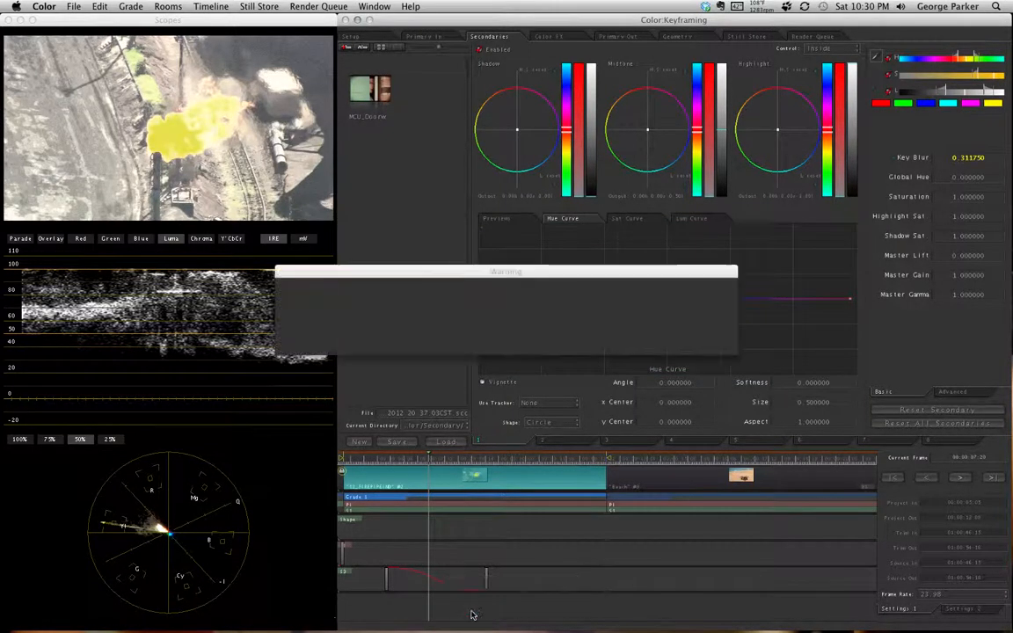
{"action": "left_click", "coordinate": [670, 340]}
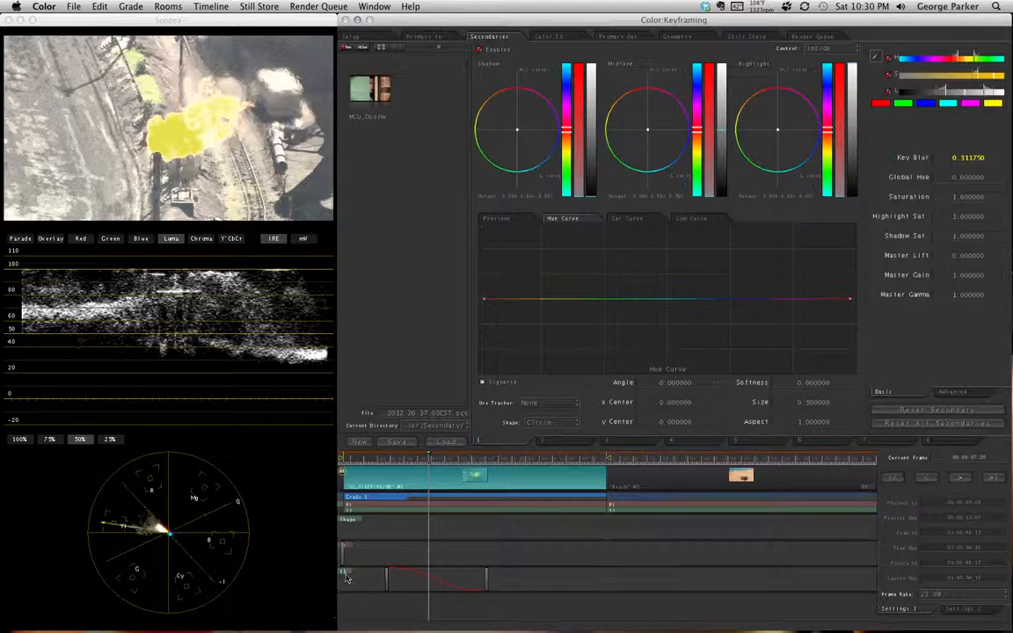
- Make secondary 3 active and delete all of its keyframes for the current grade
{"action": "left_click", "coordinate": [625, 445]}
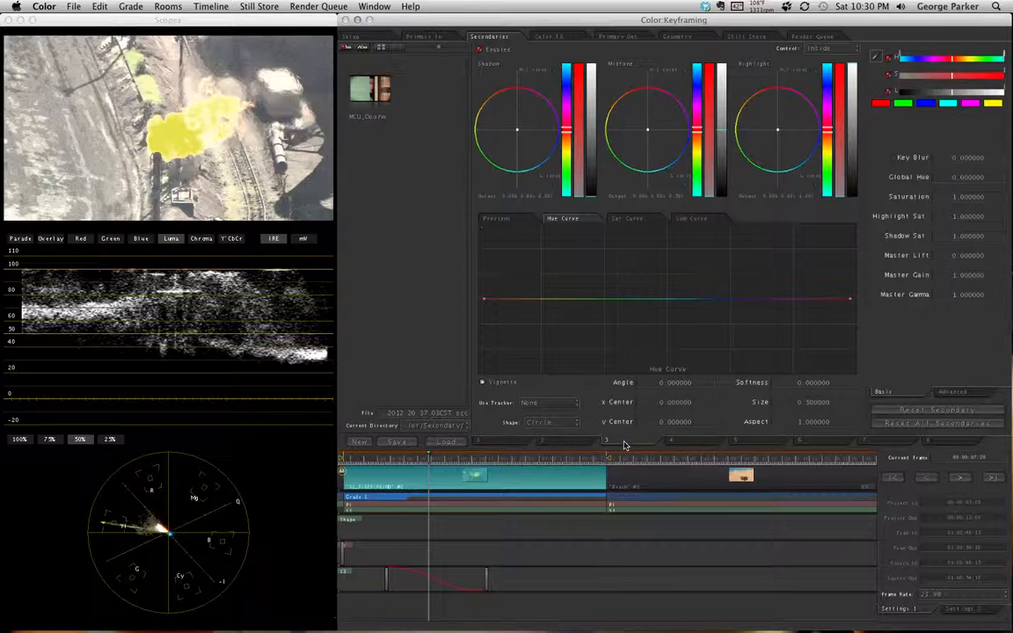
{"action": "right_click", "coordinate": [440, 578]}
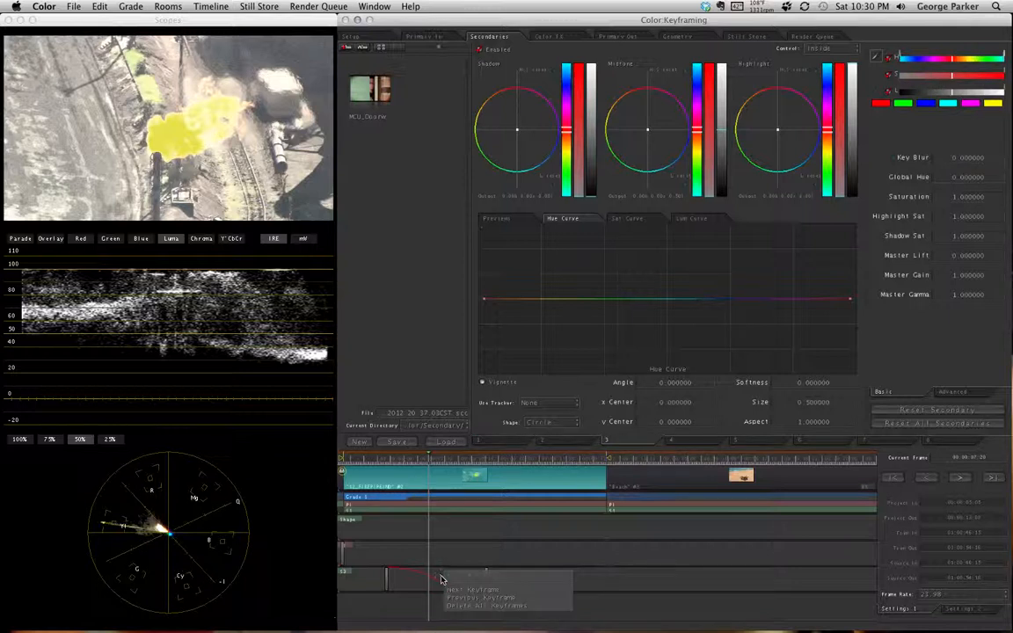
{"action": "left_click", "coordinate": [455, 602]}
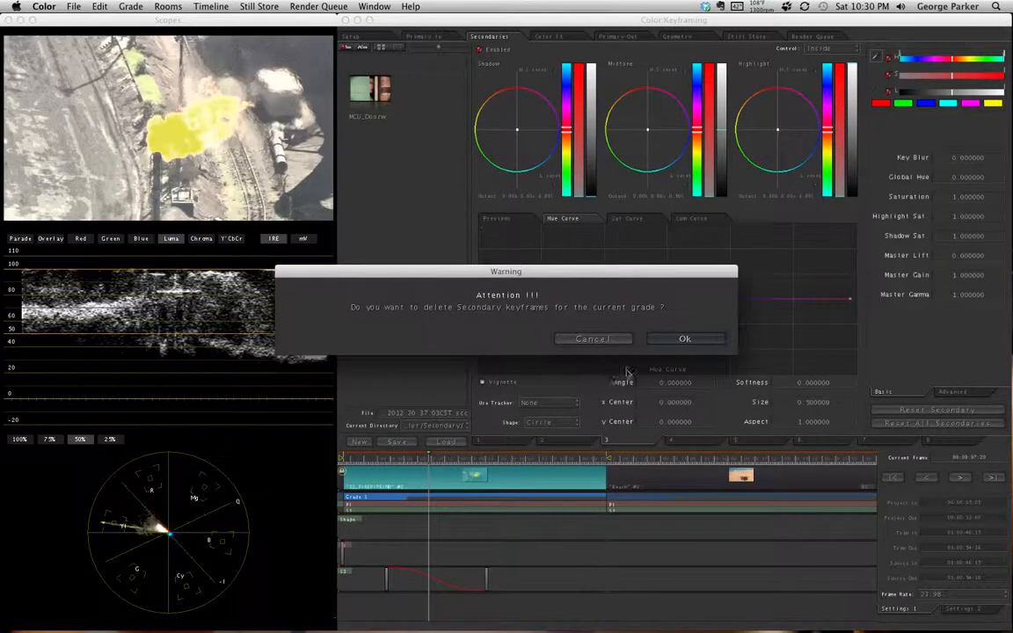
{"action": "left_click", "coordinate": [684, 339]}
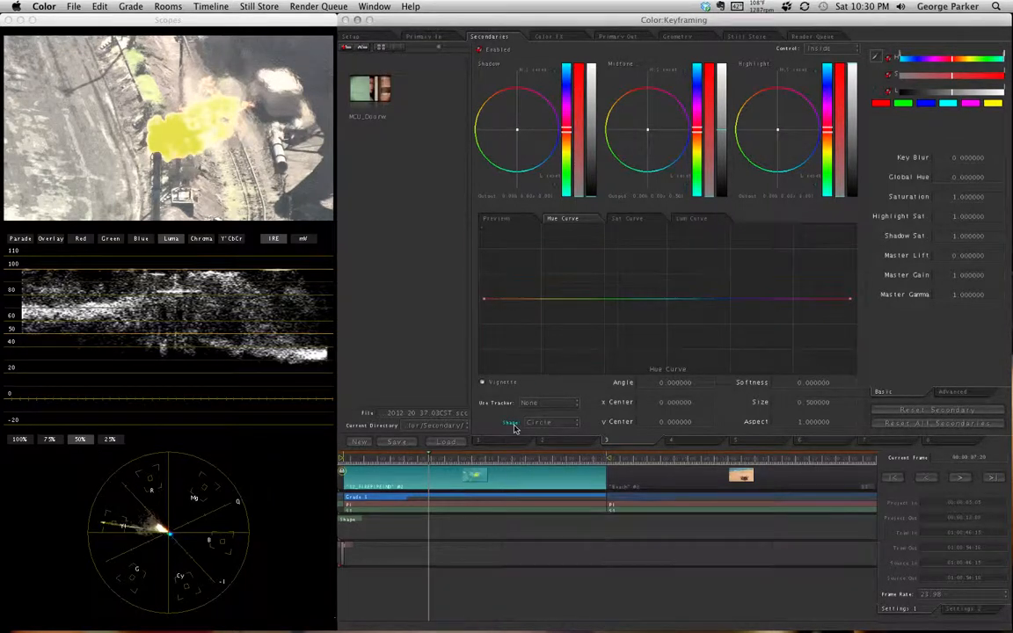
- Show secondary 1's previews and add a keyframe about an eighth of the way into the FIREPIPEIND clip
{"action": "left_click", "coordinate": [506, 445]}
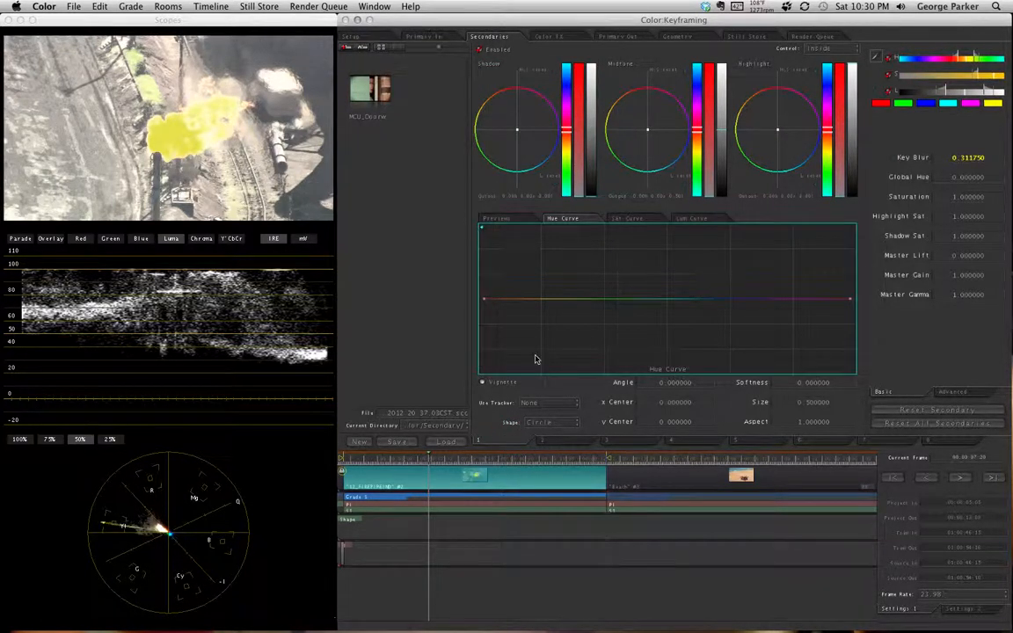
{"action": "left_click", "coordinate": [509, 218]}
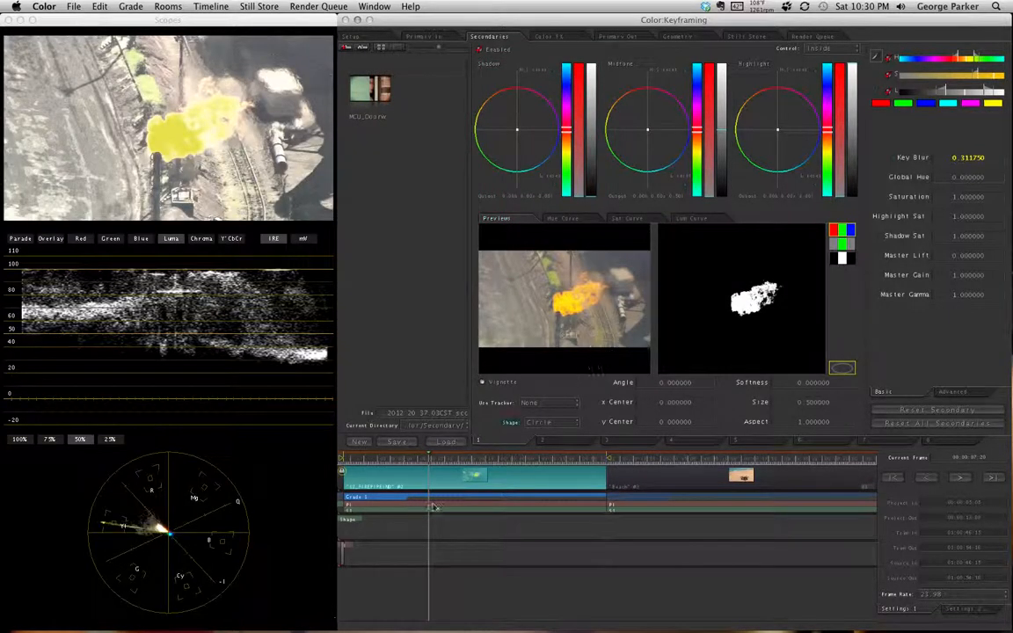
{"action": "mouse_move", "coordinate": [428, 458]}
{"action": "left_mouse_down"}
{"action": "mouse_move", "coordinate": [389, 458]}
{"action": "mouse_move", "coordinate": [408, 459]}
{"action": "left_mouse_up"}
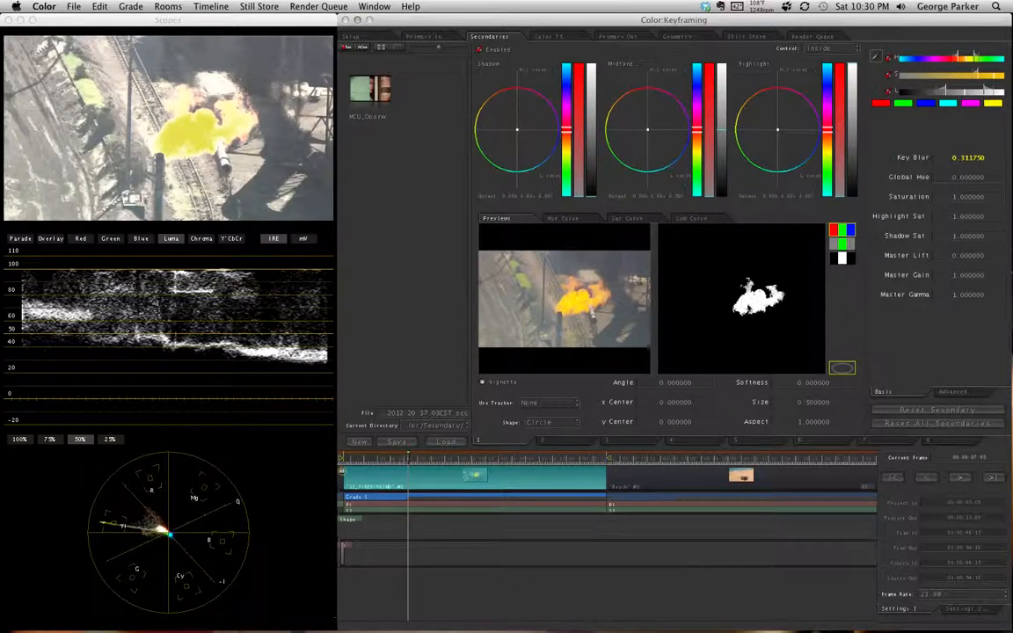
{"action": "left_click_drag", "start_coordinate": [408, 458], "coordinate": [380, 460]}
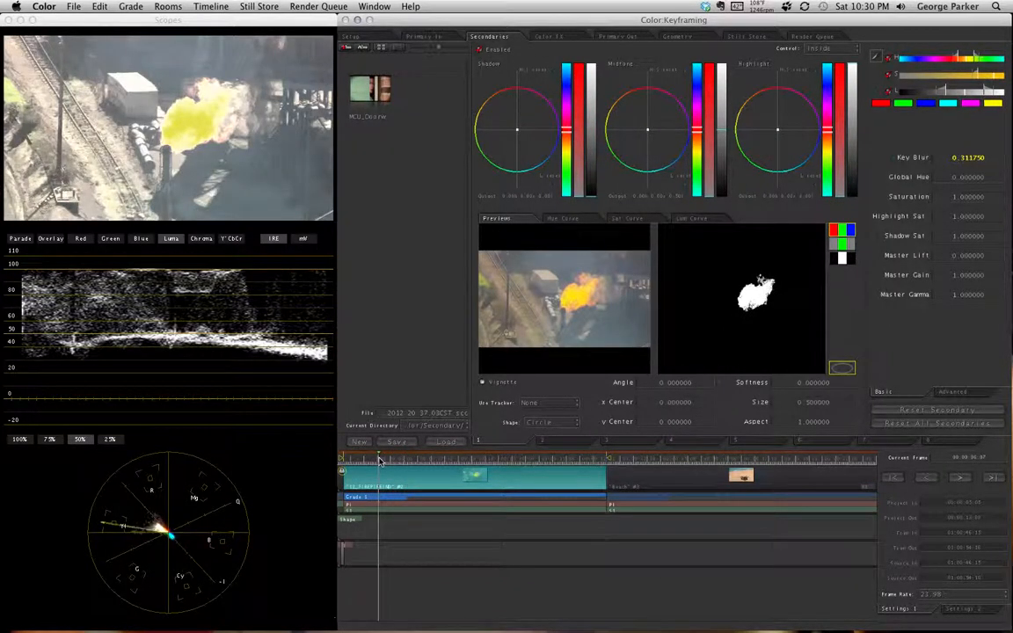
{"action": "key", "text": "ctrl+9"}
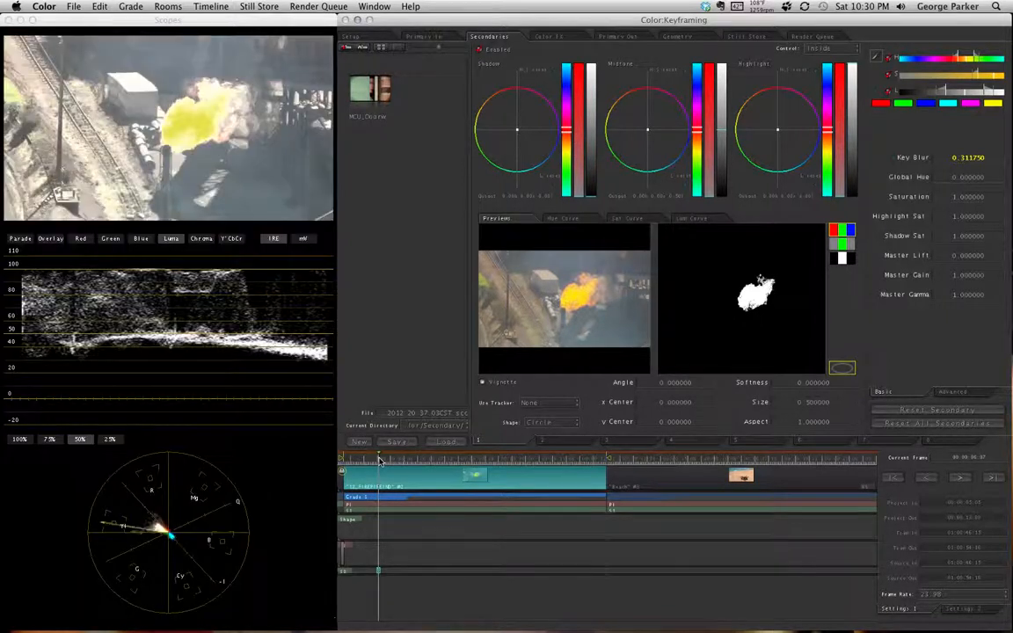
- Add a second secondary 1 keyframe about three-fifths into the FIREPIPEIND clip, and enlarge its keyframe track
{"action": "left_click", "coordinate": [497, 459]}
{"action": "key", "text": "ctrl+9"}
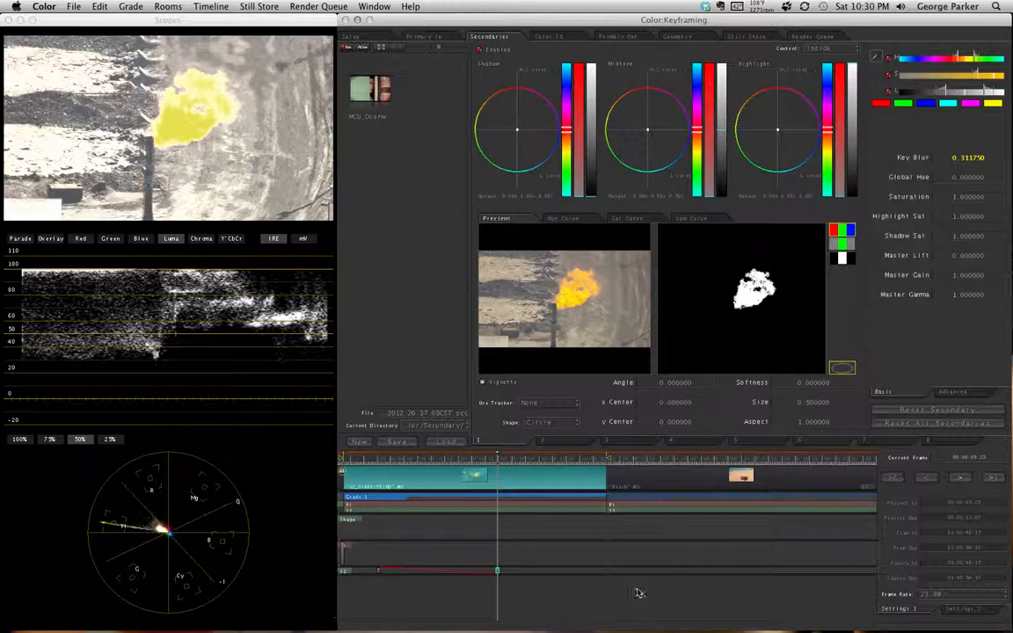
{"action": "left_click_drag", "start_coordinate": [607, 579], "coordinate": [614, 602]}
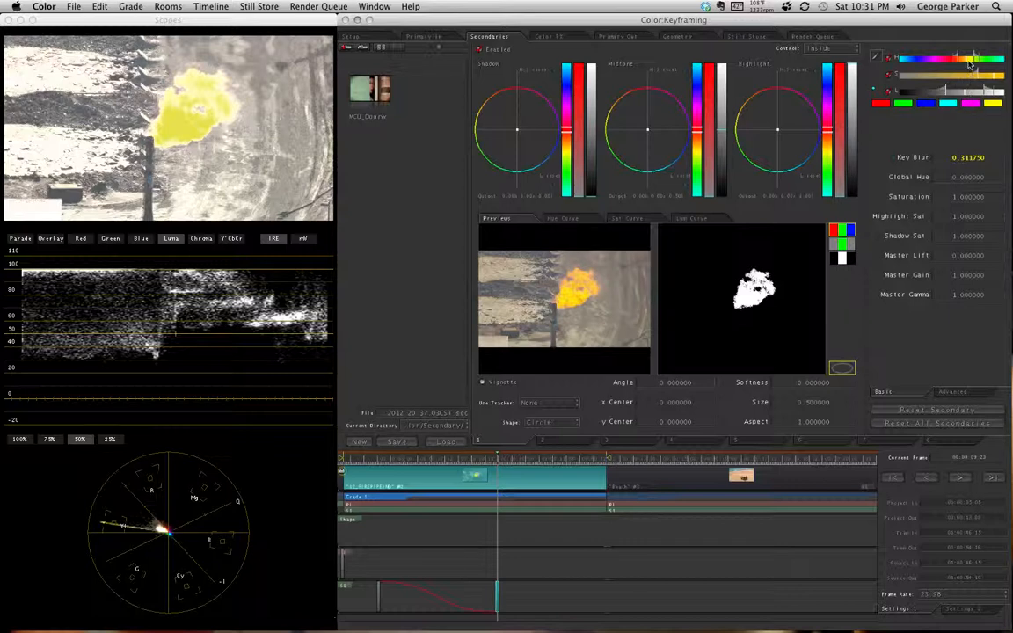
- At the second keyframe, shift secondary 1's key toward red hues and lower saturation and luminance, and scrub through the clip to check the matte
{"action": "left_click_drag", "start_coordinate": [965, 64], "coordinate": [922, 67]}
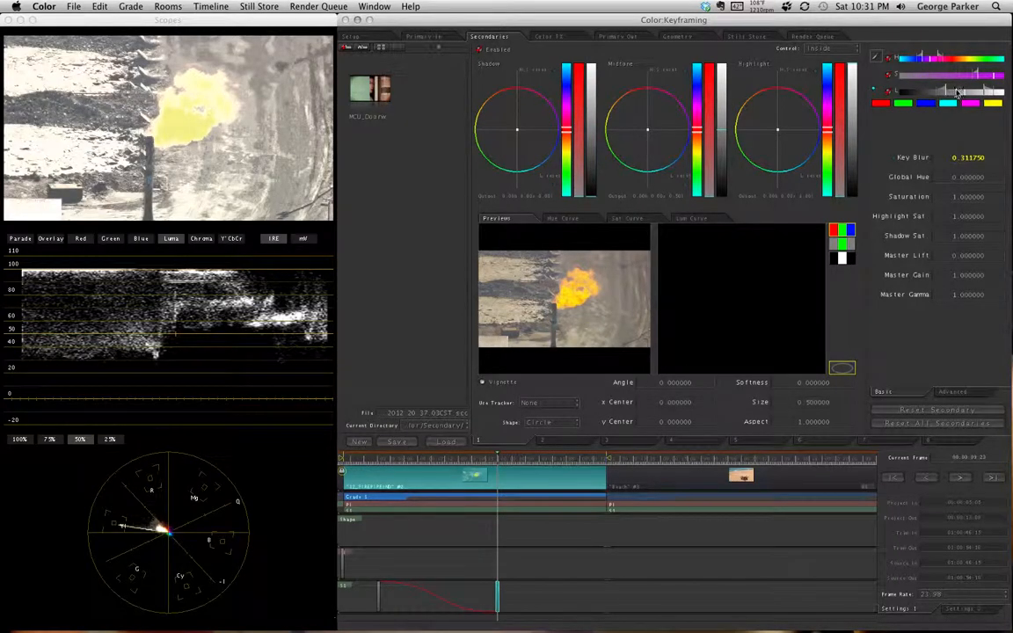
{"action": "mouse_move", "coordinate": [963, 94]}
{"action": "left_mouse_down"}
{"action": "mouse_move", "coordinate": [944, 94]}
{"action": "mouse_move", "coordinate": [956, 80]}
{"action": "left_mouse_up"}
{"action": "left_click_drag", "start_coordinate": [965, 62], "coordinate": [961, 61]}
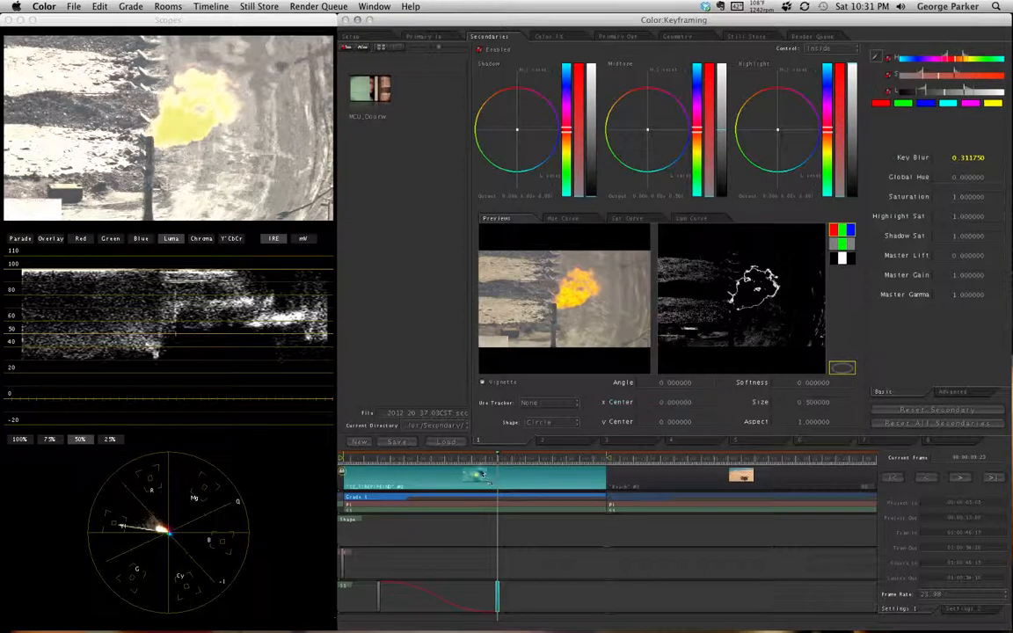
{"action": "left_click_drag", "start_coordinate": [490, 459], "coordinate": [554, 491]}
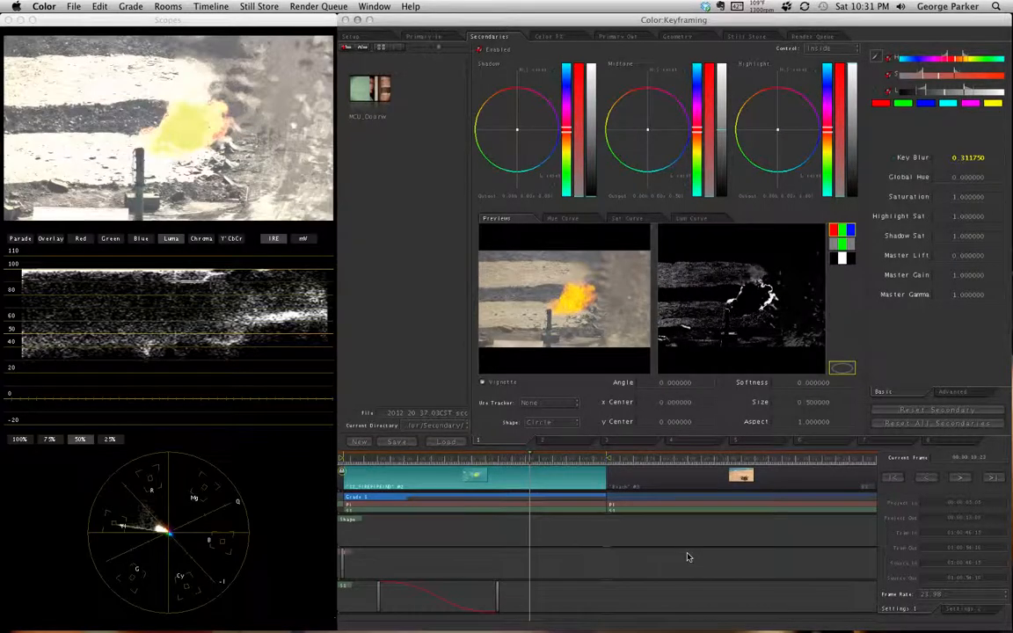
- Examine the Shape track's keyframes and the vignette's movement across the Beach clip
{"action": "left_click", "coordinate": [786, 459]}
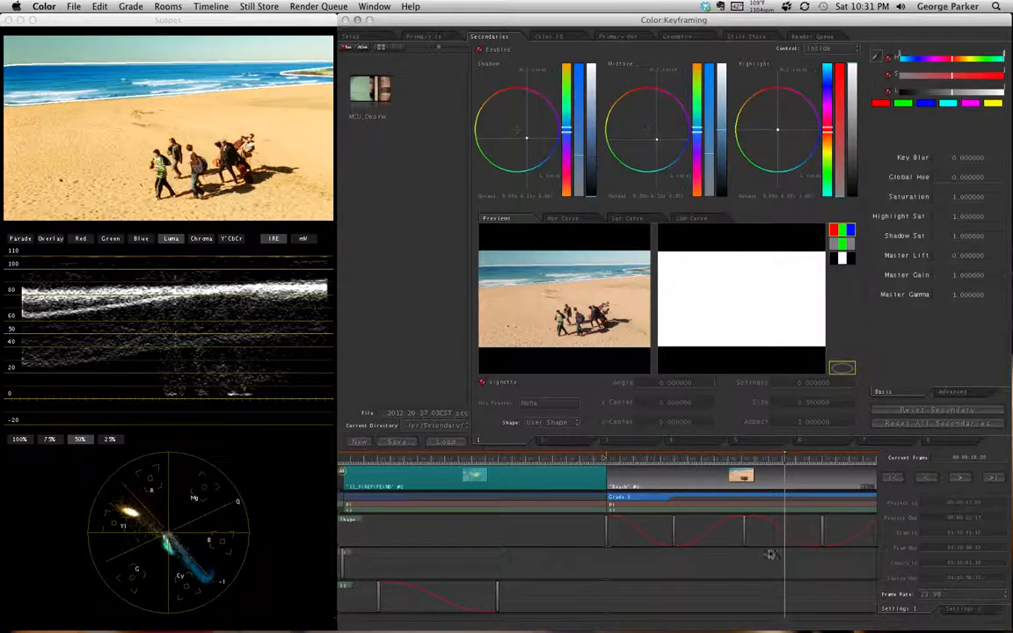
{"action": "left_click", "coordinate": [675, 462]}
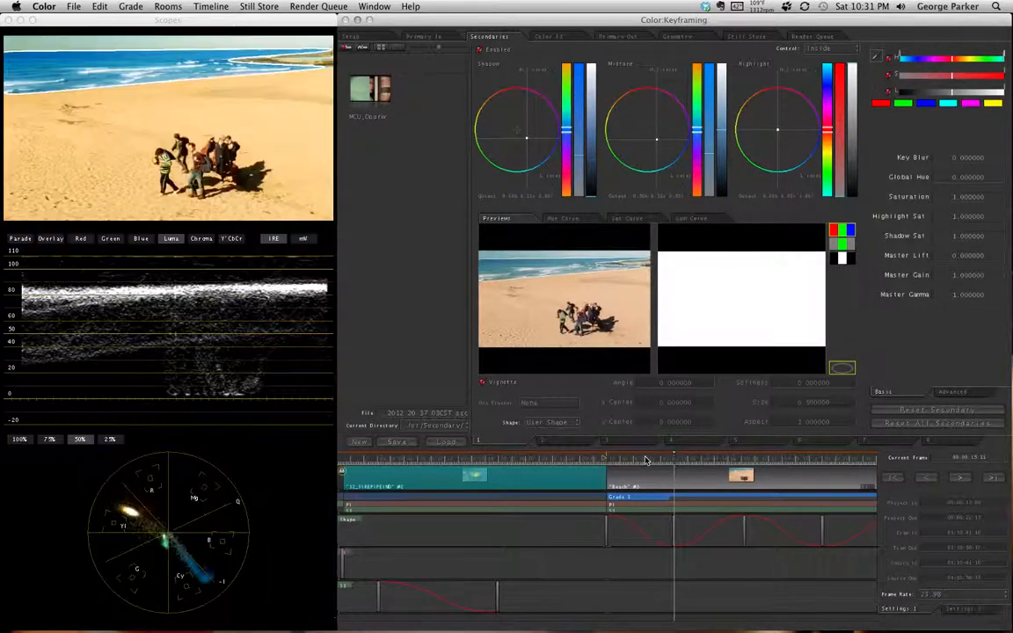
{"action": "left_click_drag", "start_coordinate": [671, 461], "coordinate": [740, 462]}
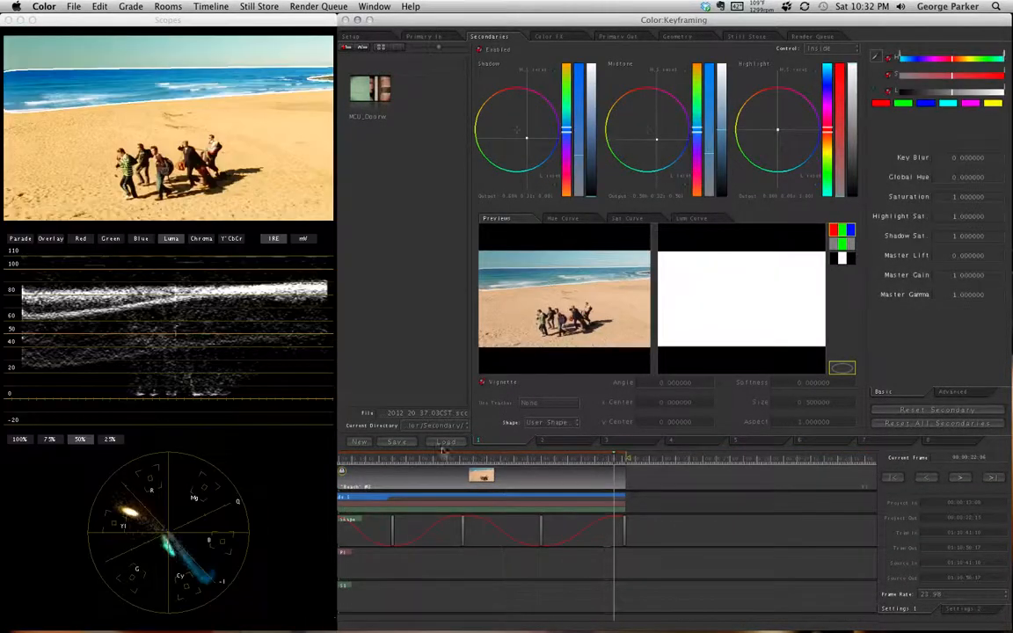
- From the keyframe near the middle of the Beach clip, try to delete all keyframes from the Shape track in the Secondaries room
{"action": "left_click", "coordinate": [521, 460]}
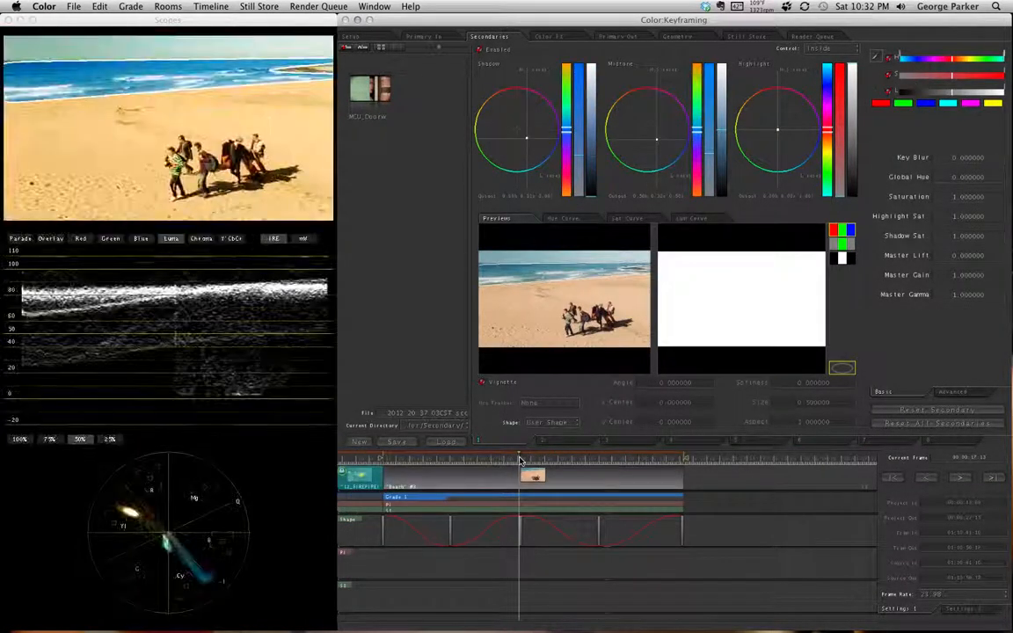
{"action": "right_click", "coordinate": [547, 543]}
{"action": "left_click", "coordinate": [579, 571]}
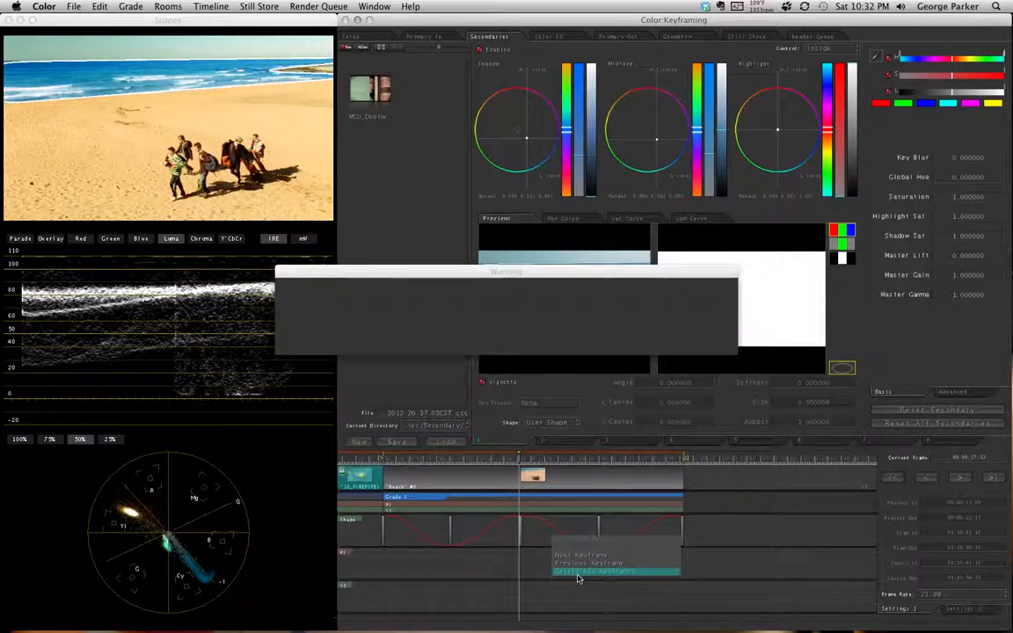
{"action": "left_click", "coordinate": [702, 340]}
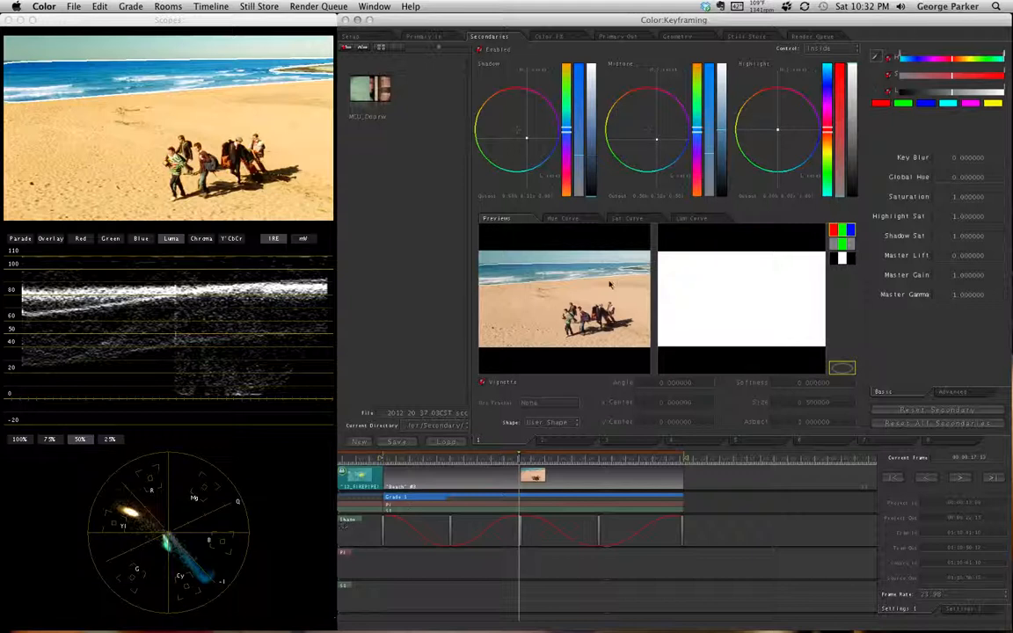
- In the Geometry room, delete the keyframes of the Beach clip's attached ocean shape and detach it from secondary 1
{"action": "left_click", "coordinate": [678, 37]}
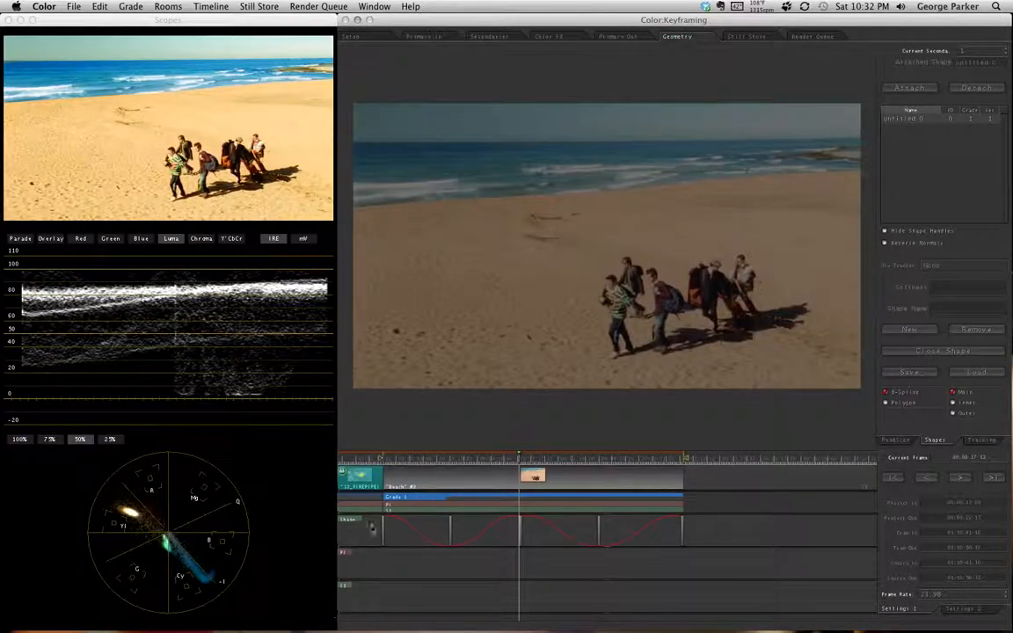
{"action": "left_click", "coordinate": [924, 118]}
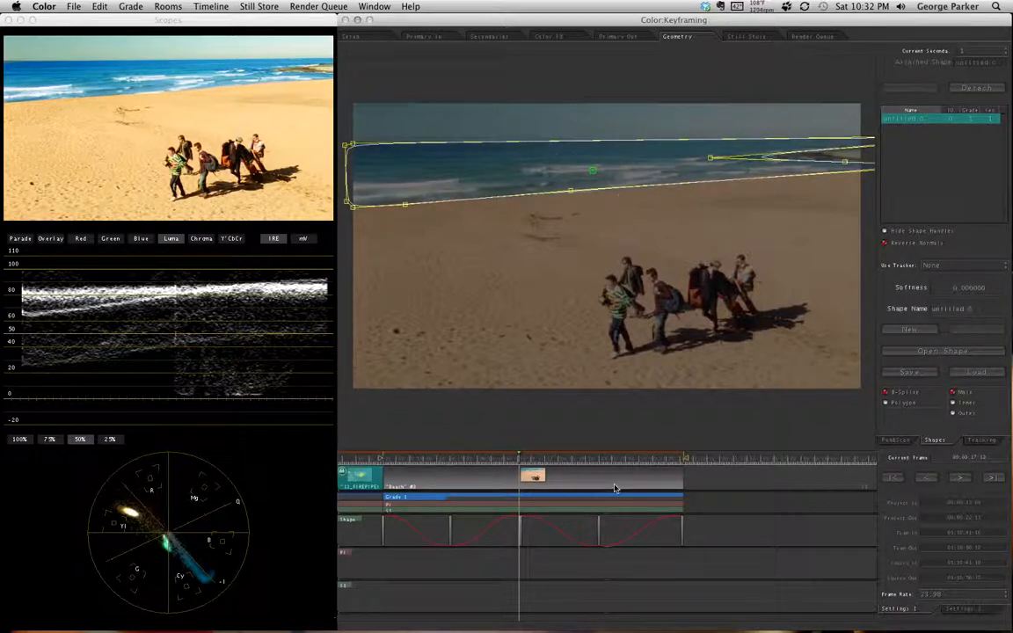
{"action": "right_click", "coordinate": [522, 535]}
{"action": "left_click", "coordinate": [563, 567]}
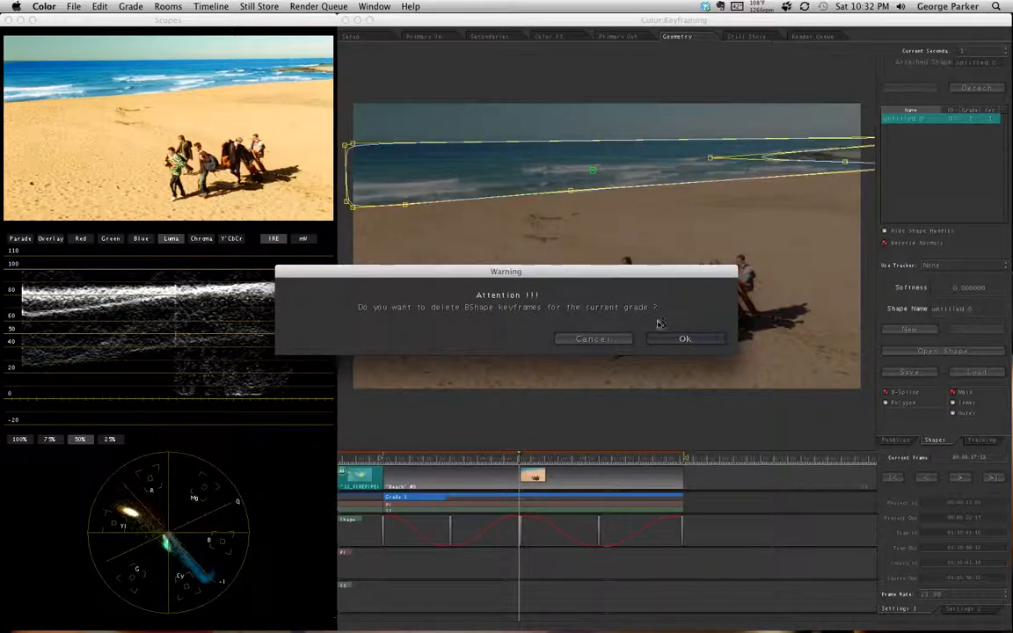
{"action": "left_click", "coordinate": [683, 340]}
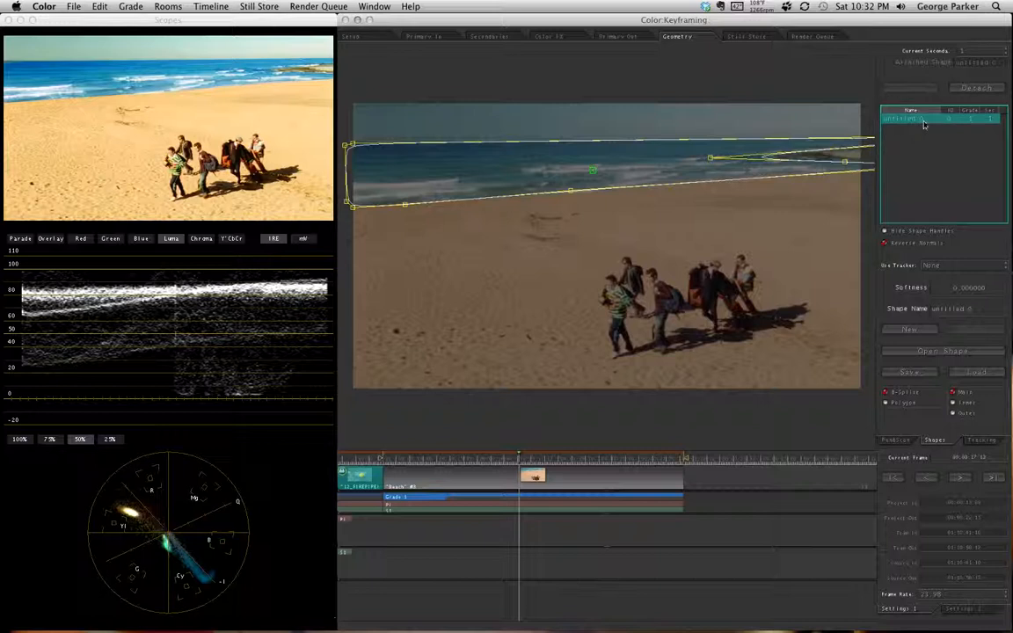
{"action": "left_click", "coordinate": [974, 87]}
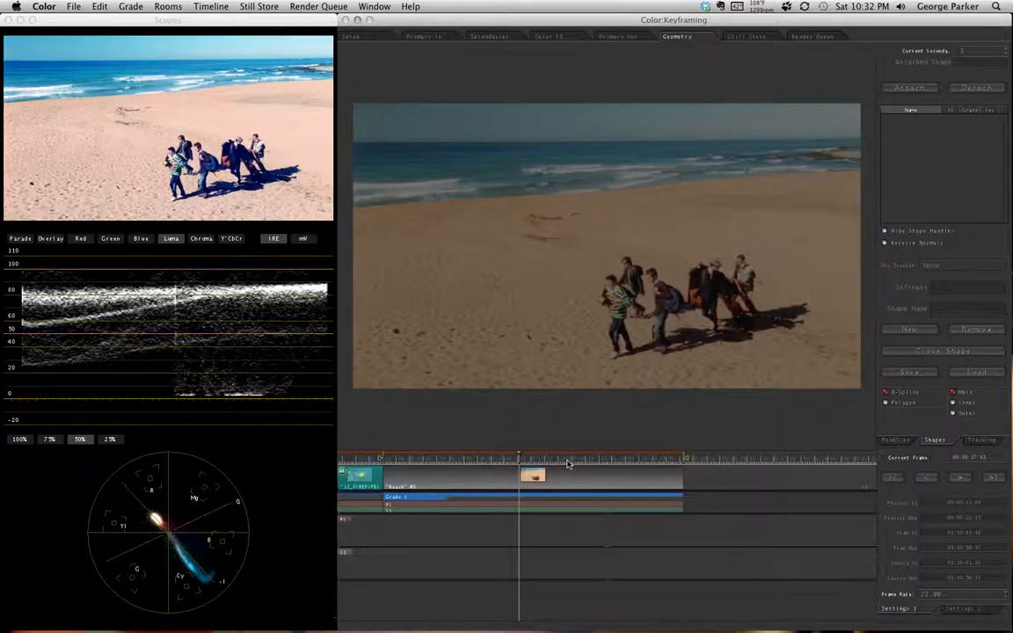
- In the Secondaries room, enable secondary 1's vignette and set its shape to User Shape
{"action": "left_click", "coordinate": [498, 38]}
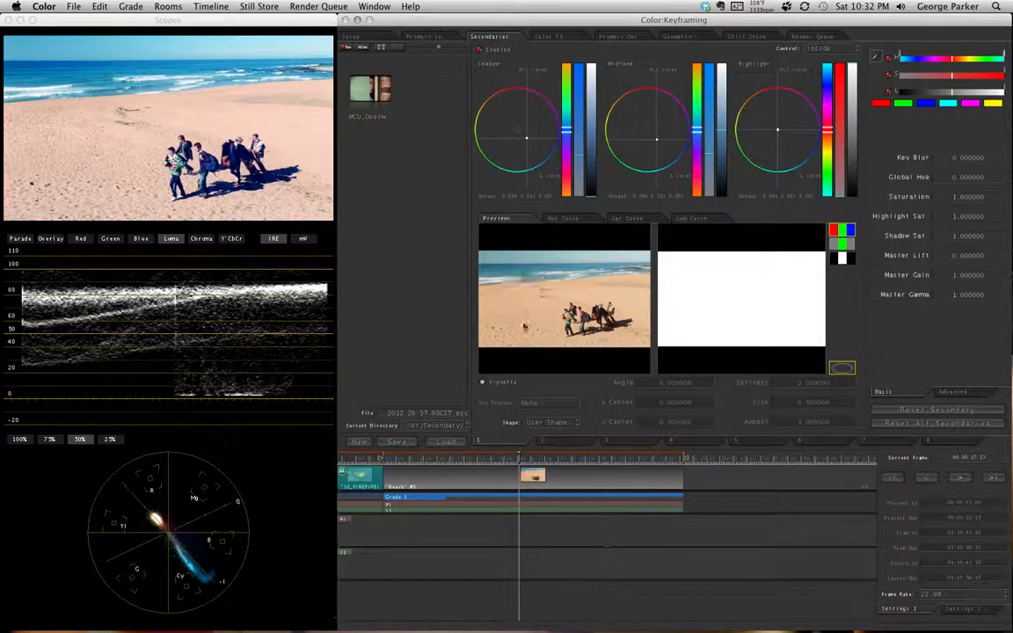
{"action": "left_click", "coordinate": [484, 383]}
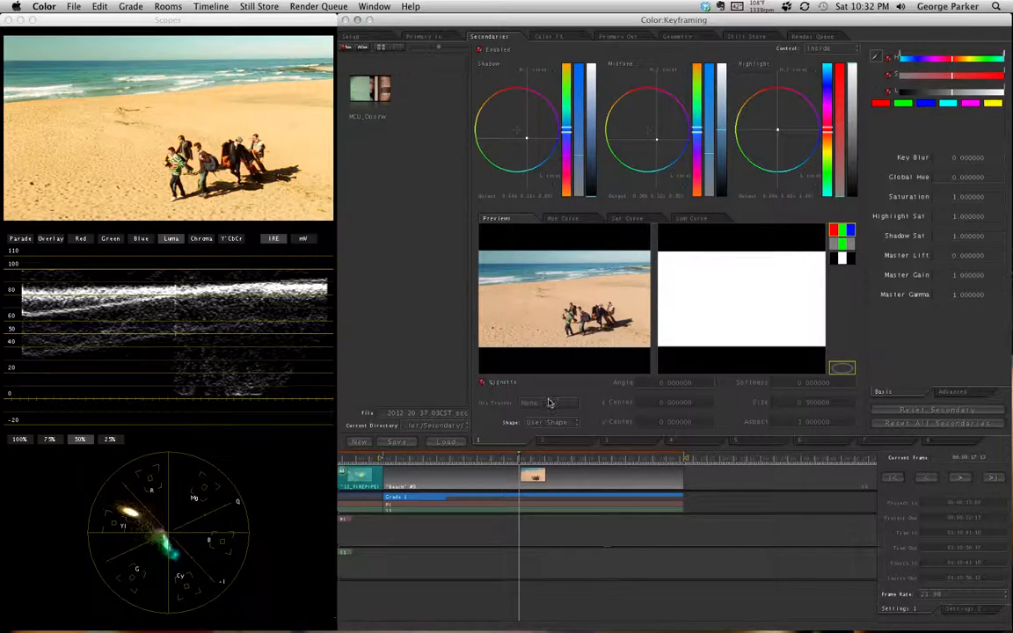
{"action": "left_click", "coordinate": [571, 423]}
{"action": "left_click", "coordinate": [562, 423]}
{"action": "left_click", "coordinate": [560, 424]}
{"action": "left_click", "coordinate": [540, 410]}
{"action": "left_click", "coordinate": [559, 424]}
{"action": "left_click", "coordinate": [557, 428]}
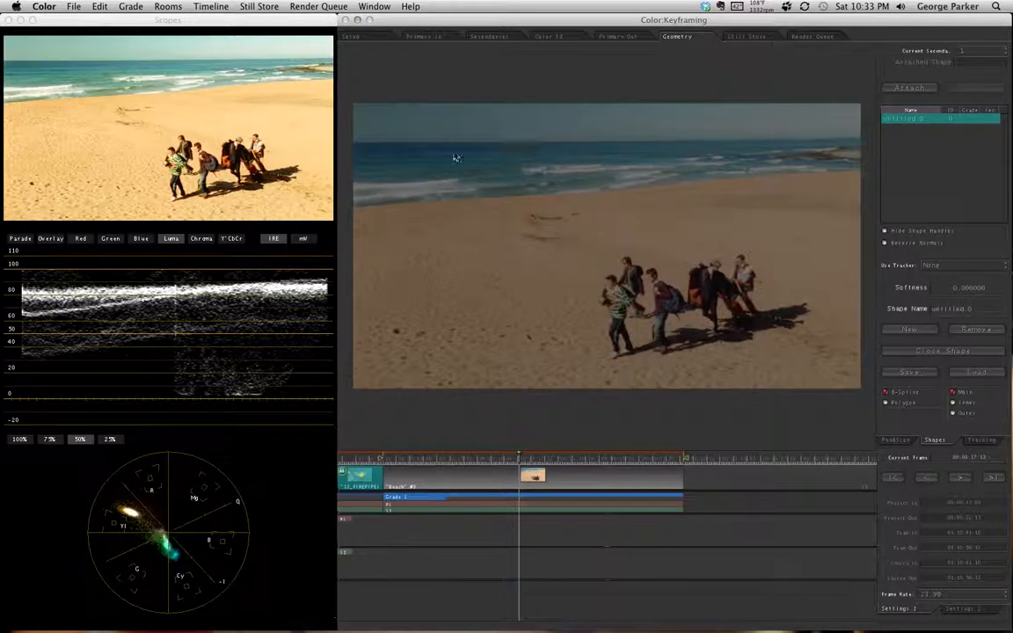
- Draw a closed B-spline shape around the ocean, following the horizon, the rocky headland and the shoreline
{"action": "left_click", "coordinate": [348, 144]}
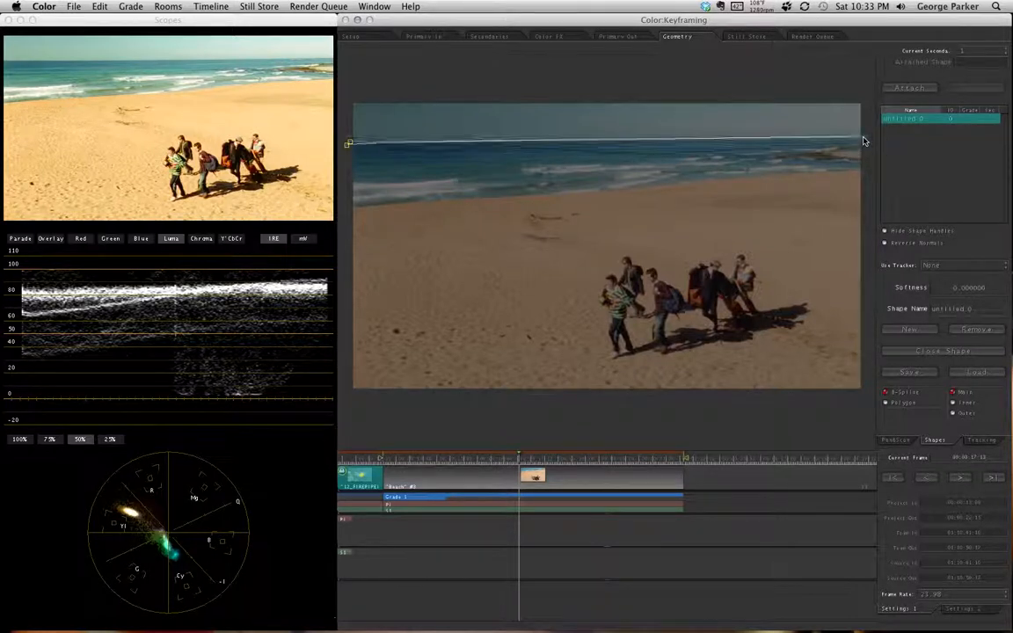
{"action": "left_click", "coordinate": [864, 139]}
{"action": "left_click", "coordinate": [805, 149]}
{"action": "left_click", "coordinate": [769, 156]}
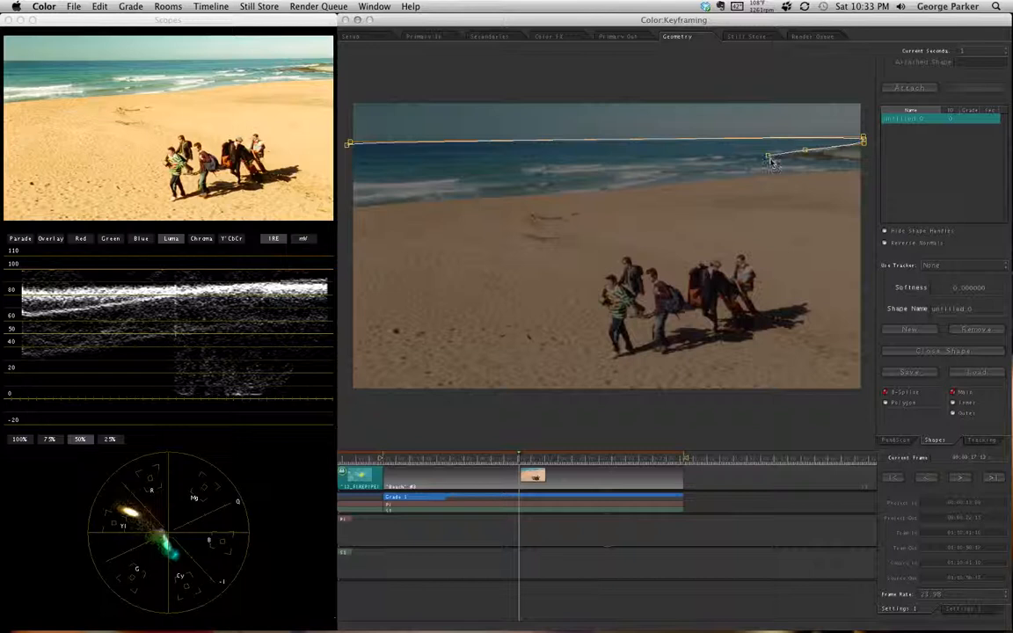
{"action": "left_click", "coordinate": [865, 164]}
{"action": "left_click", "coordinate": [746, 174]}
{"action": "left_click", "coordinate": [624, 191]}
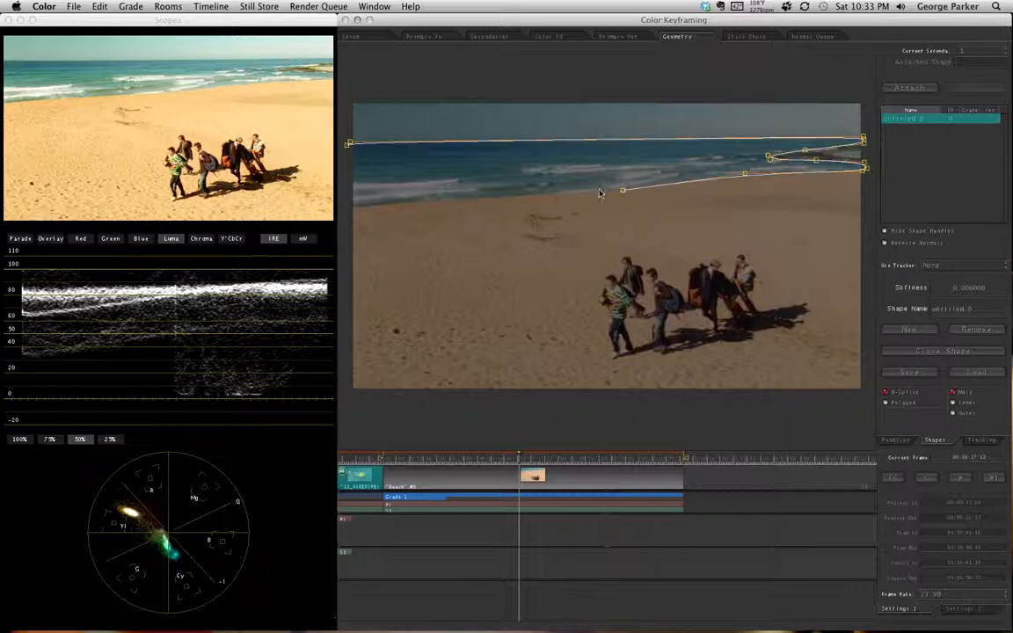
{"action": "left_click", "coordinate": [438, 201]}
{"action": "left_click", "coordinate": [353, 211]}
{"action": "left_click", "coordinate": [347, 206]}
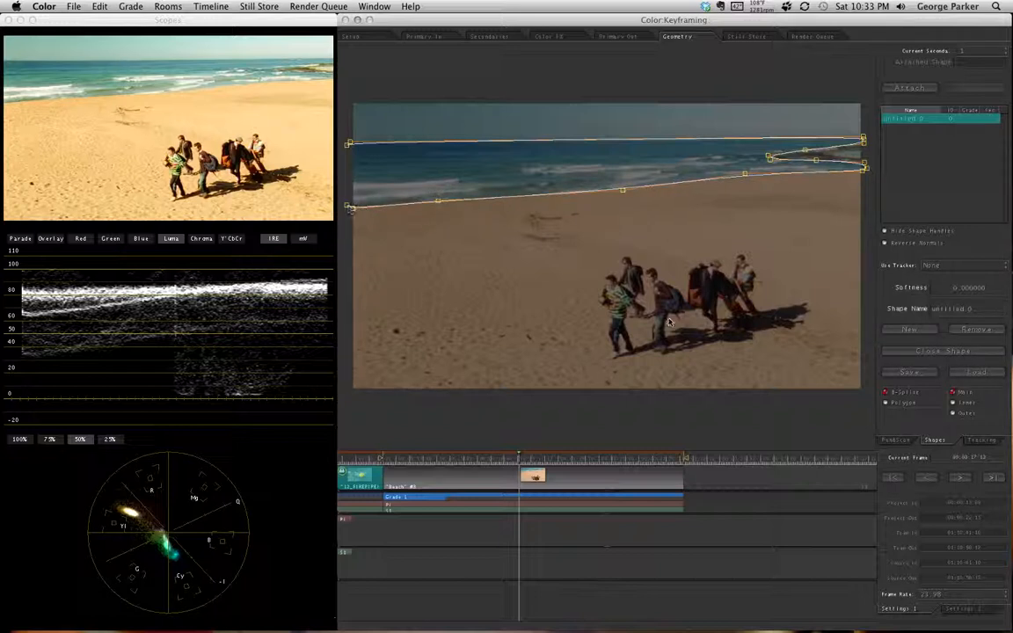
{"action": "left_click", "coordinate": [934, 354]}
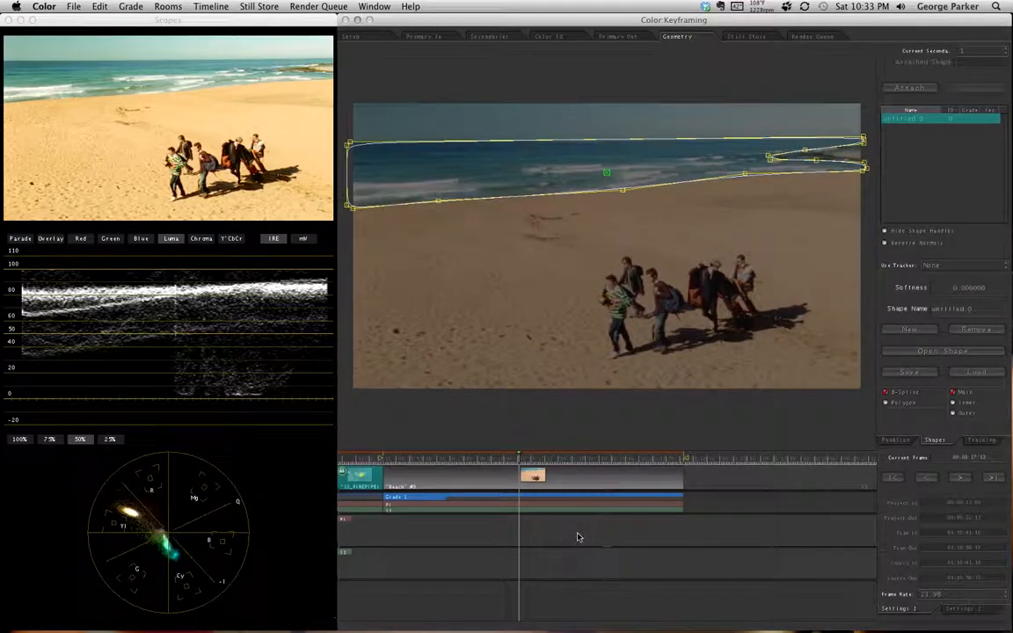
- On the Beach clip's first frame, move the whole shape up onto the ocean and adjust its lower-left points to the shoreline
{"action": "left_click_drag", "start_coordinate": [506, 462], "coordinate": [407, 476]}
{"action": "key", "text": "Up"}
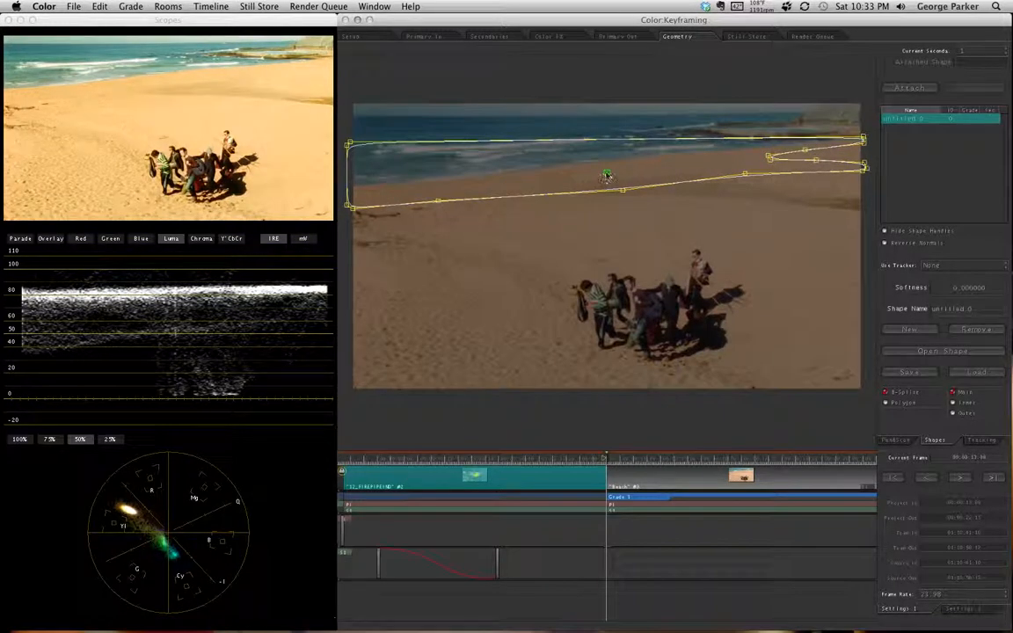
{"action": "left_click_drag", "start_coordinate": [607, 175], "coordinate": [603, 138]}
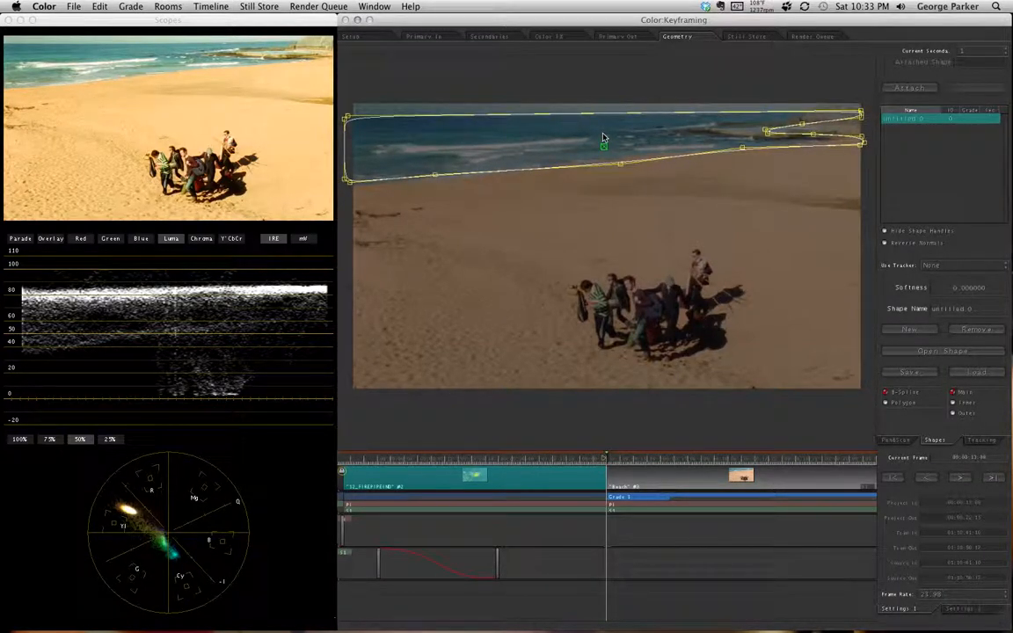
{"action": "left_click_drag", "start_coordinate": [339, 163], "coordinate": [458, 199]}
{"action": "mouse_move", "coordinate": [391, 181]}
{"action": "left_mouse_down"}
{"action": "mouse_move", "coordinate": [460, 224]}
{"action": "mouse_move", "coordinate": [416, 188]}
{"action": "mouse_move", "coordinate": [381, 184]}
{"action": "left_mouse_up"}
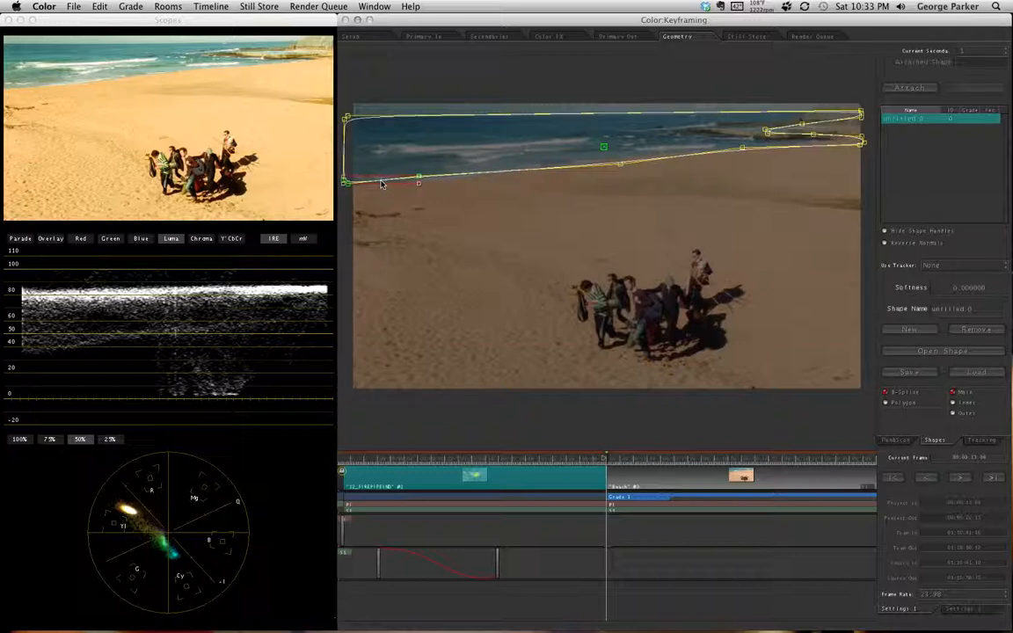
- Move the shape's headland and right-edge points inward and refine the shoreline points to fit the water on the first frame
{"action": "left_click_drag", "start_coordinate": [673, 87], "coordinate": [838, 183]}
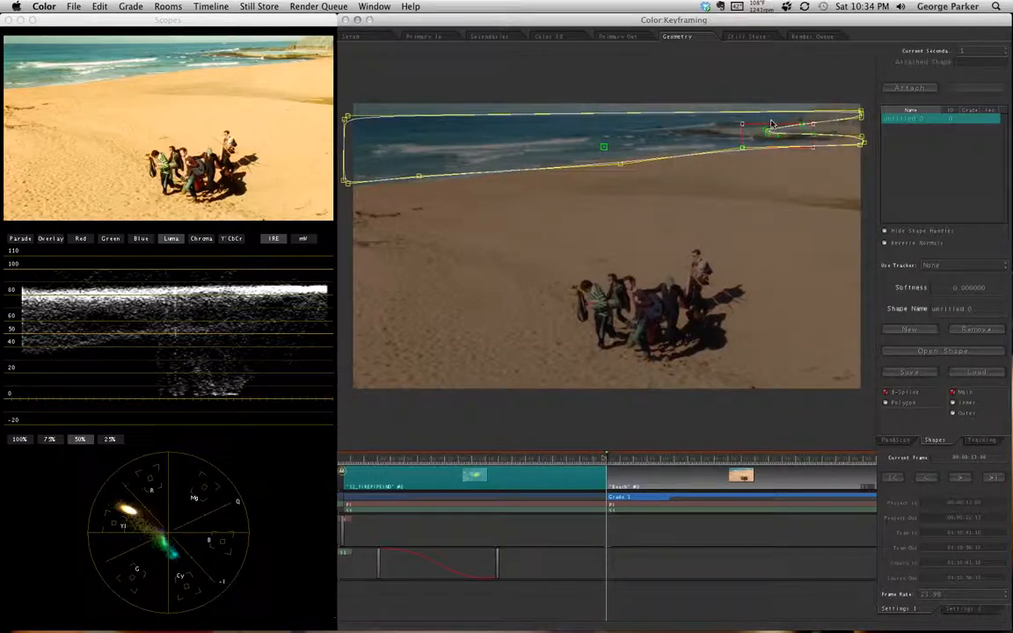
{"action": "left_click_drag", "start_coordinate": [780, 141], "coordinate": [675, 142]}
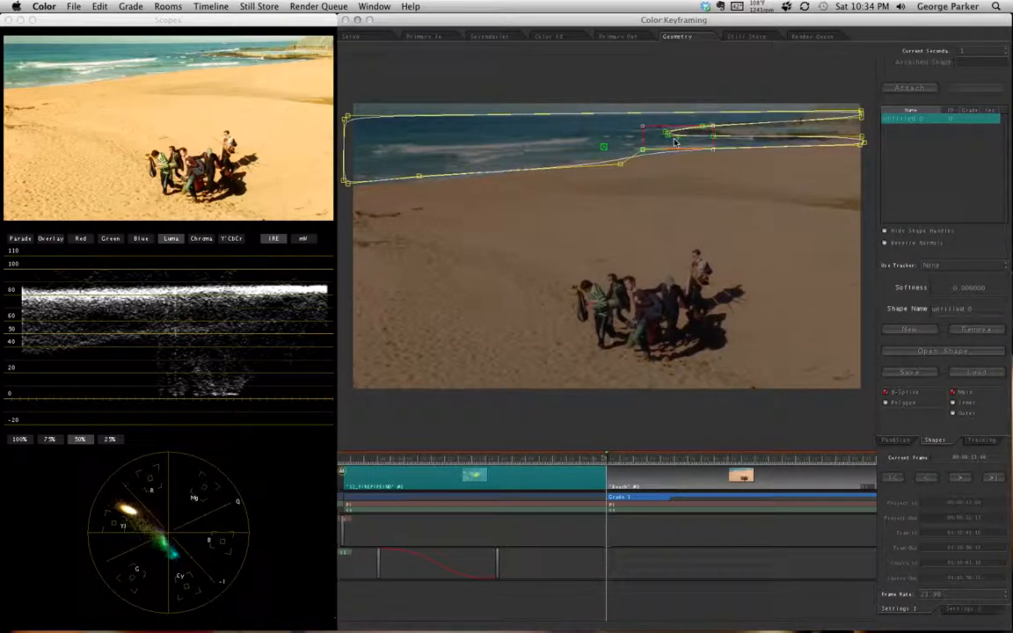
{"action": "left_click_drag", "start_coordinate": [834, 94], "coordinate": [880, 162]}
{"action": "left_click_drag", "start_coordinate": [855, 119], "coordinate": [814, 132]}
{"action": "left_click_drag", "start_coordinate": [621, 166], "coordinate": [541, 168]}
{"action": "left_click_drag", "start_coordinate": [418, 180], "coordinate": [420, 183]}
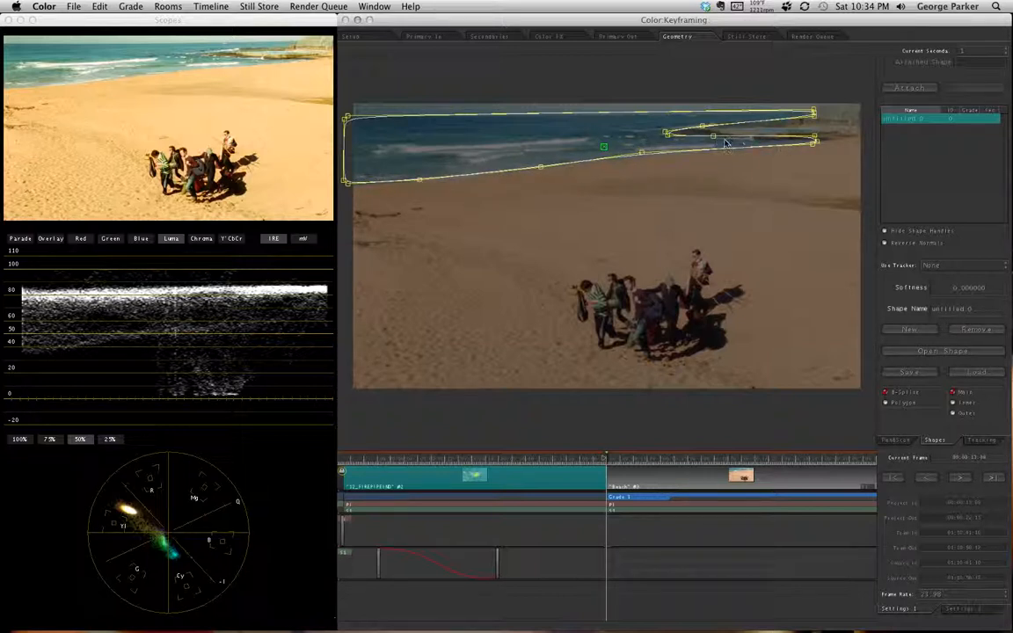
{"action": "left_click_drag", "start_coordinate": [714, 139], "coordinate": [728, 141]}
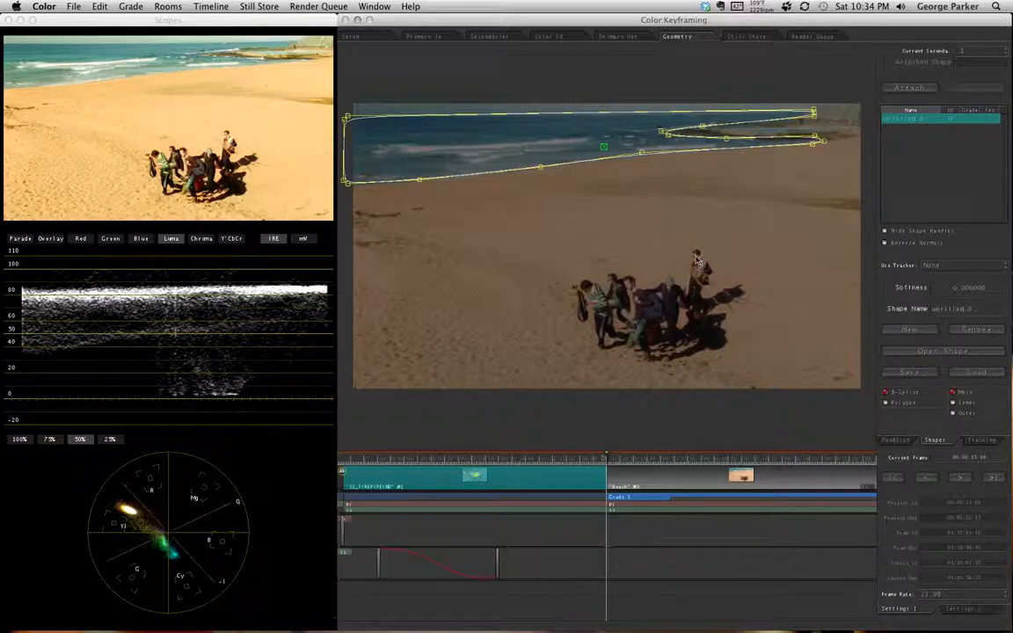
- Attach the shape to secondary 1, add a shape keyframe on the Beach clip's first frame, and enlarge the Shape track
{"action": "left_click", "coordinate": [906, 90]}
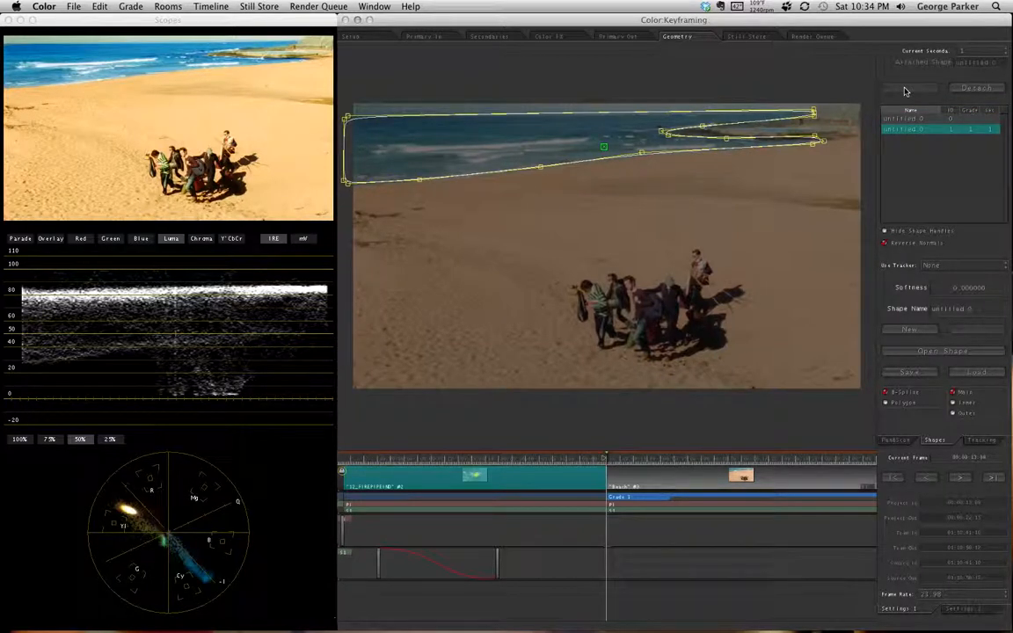
{"action": "key", "text": "ctrl+9"}
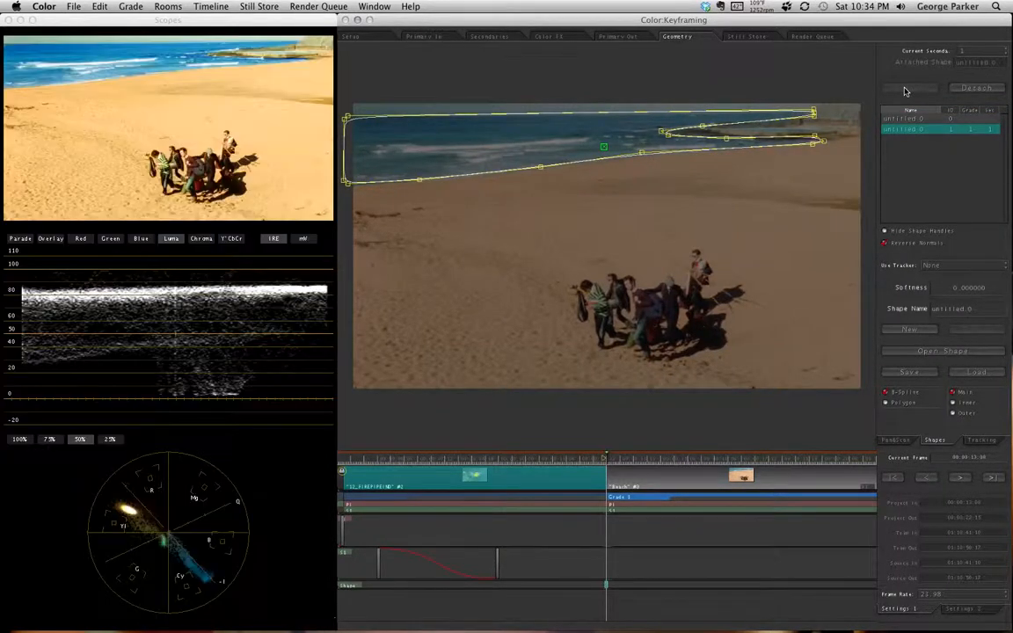
{"action": "left_click_drag", "start_coordinate": [605, 592], "coordinate": [613, 621]}
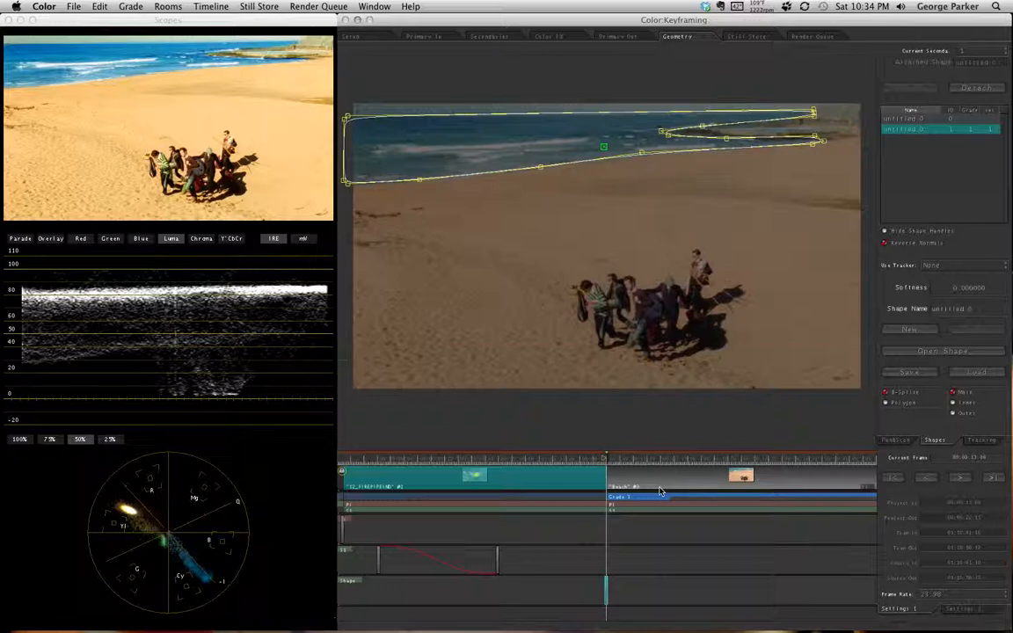
- On the Beach clip's last frame, move the attached shape down over the ocean and shift its headland and right-edge points outward
{"action": "key", "text": "Up"}
{"action": "key", "text": "Down"}
{"action": "key", "text": "Down"}
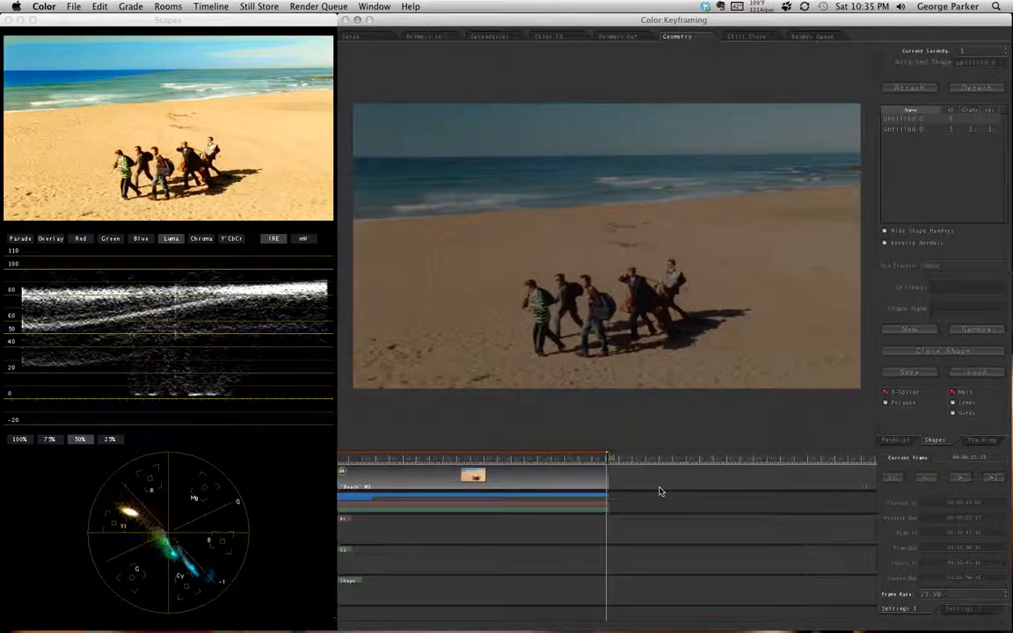
{"action": "key", "text": "Right"}
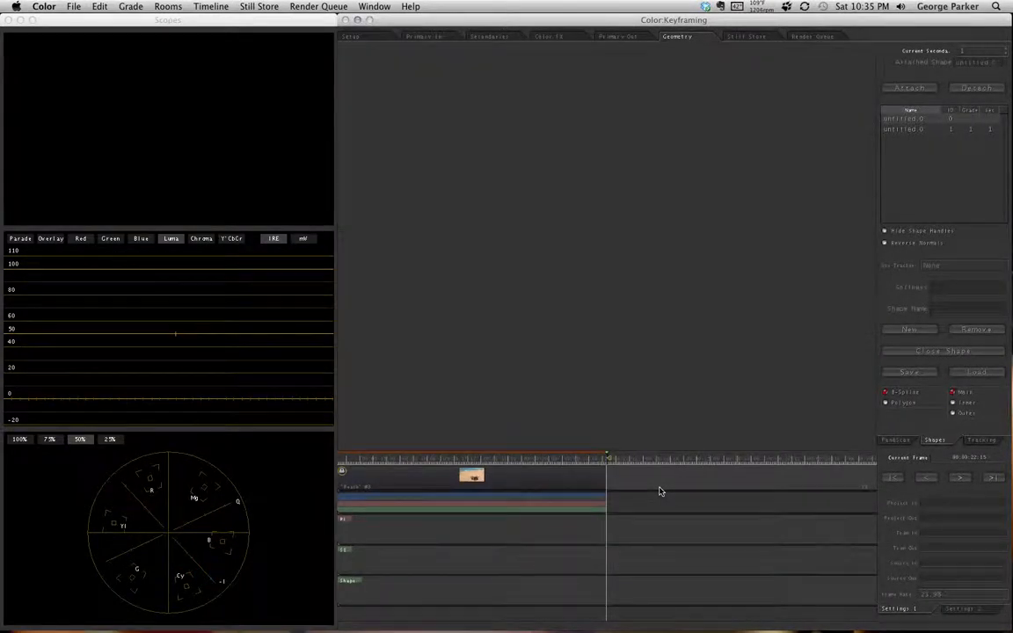
{"action": "key", "text": "Left"}
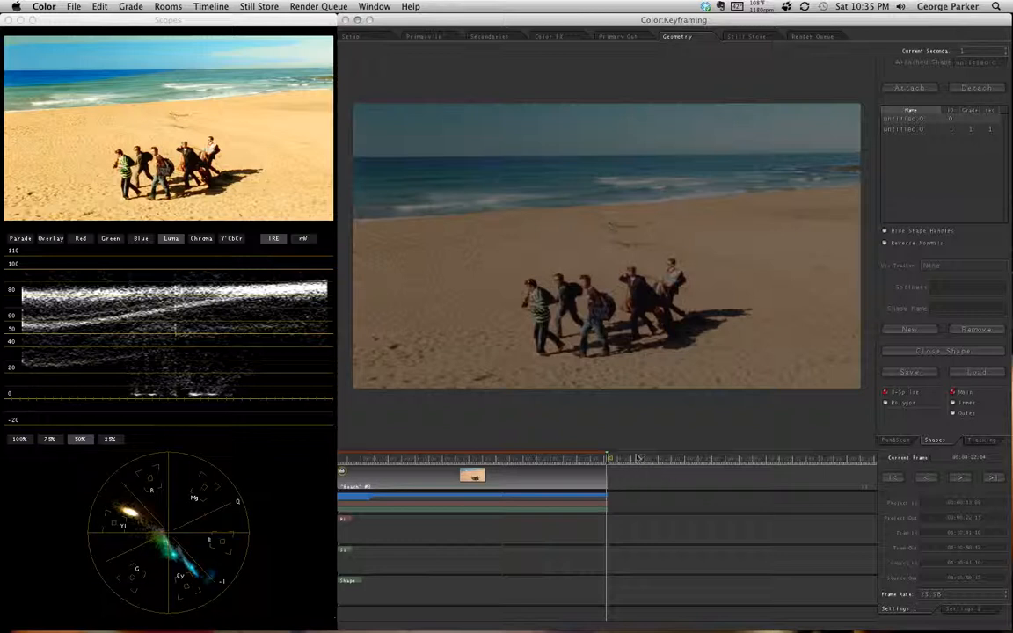
{"action": "left_click", "coordinate": [923, 129]}
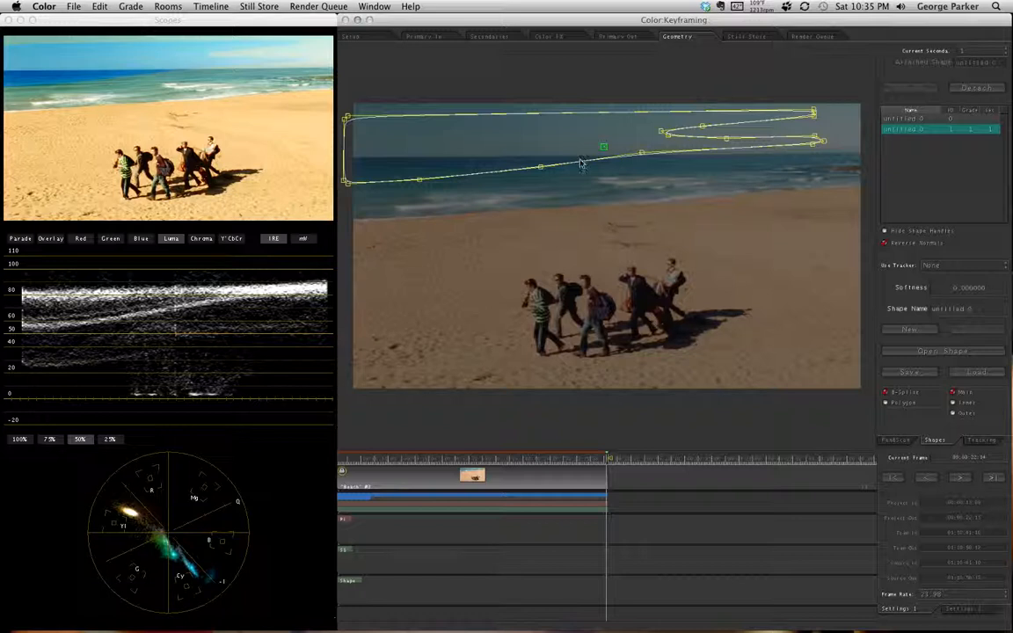
{"action": "left_click_drag", "start_coordinate": [605, 149], "coordinate": [610, 223]}
{"action": "key", "text": "super+z"}
{"action": "left_click_drag", "start_coordinate": [604, 148], "coordinate": [604, 187]}
{"action": "left_click_drag", "start_coordinate": [567, 105], "coordinate": [831, 204]}
{"action": "left_click_drag", "start_coordinate": [734, 173], "coordinate": [911, 170]}
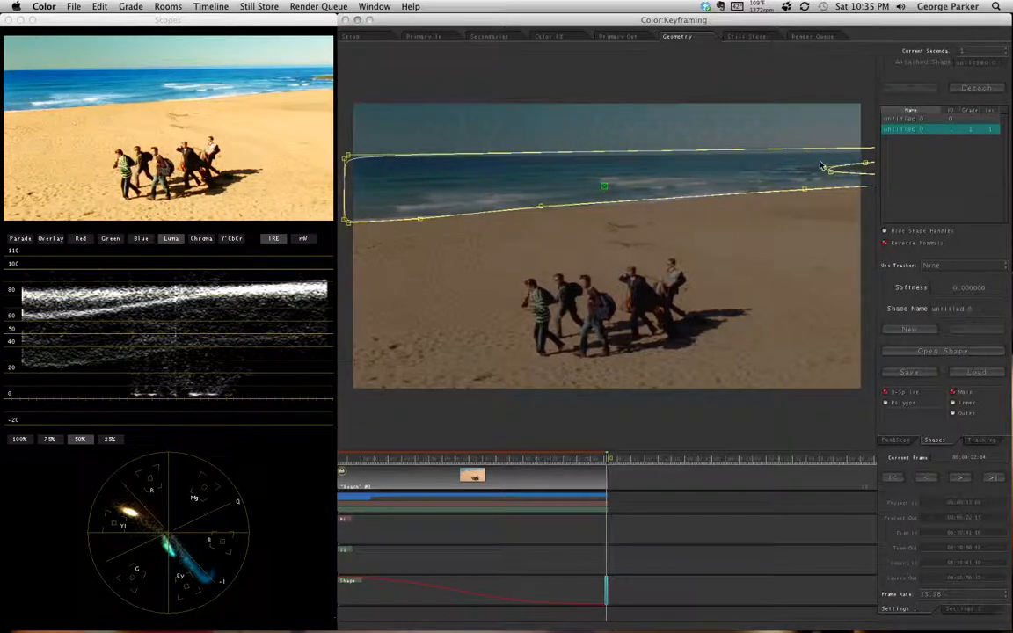
- Lower the shape's off-frame upper-right points slightly to align its top edge with the horizon on the last frame
{"action": "left_click_drag", "start_coordinate": [747, 103], "coordinate": [845, 206]}
{"action": "left_click", "coordinate": [809, 254]}
{"action": "left_click_drag", "start_coordinate": [744, 378], "coordinate": [571, 389]}
{"action": "left_click_drag", "start_coordinate": [671, 372], "coordinate": [758, 384]}
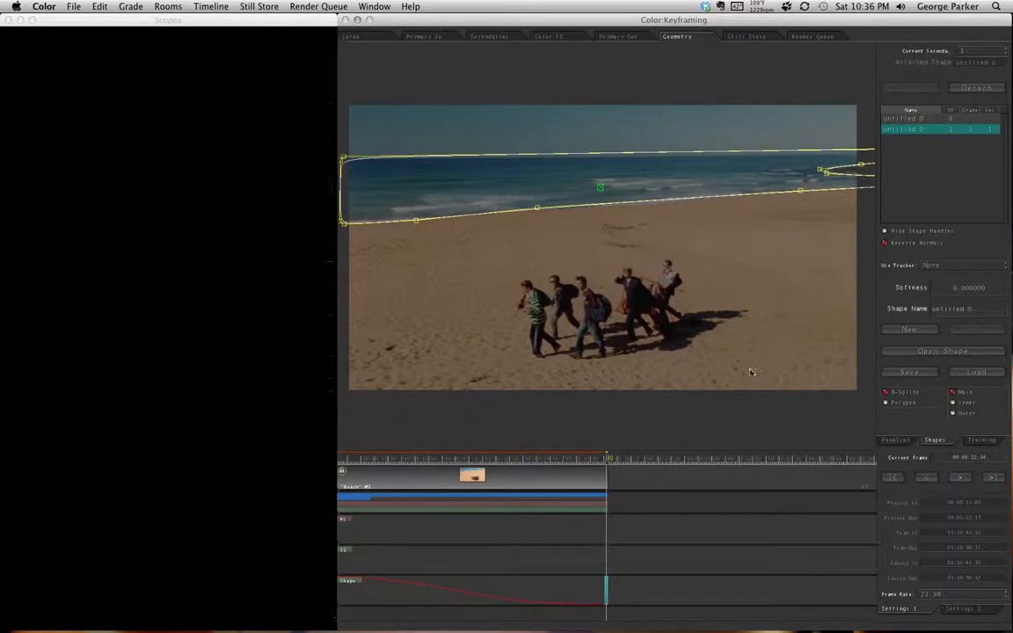
{"action": "left_click_drag", "start_coordinate": [699, 264], "coordinate": [513, 280]}
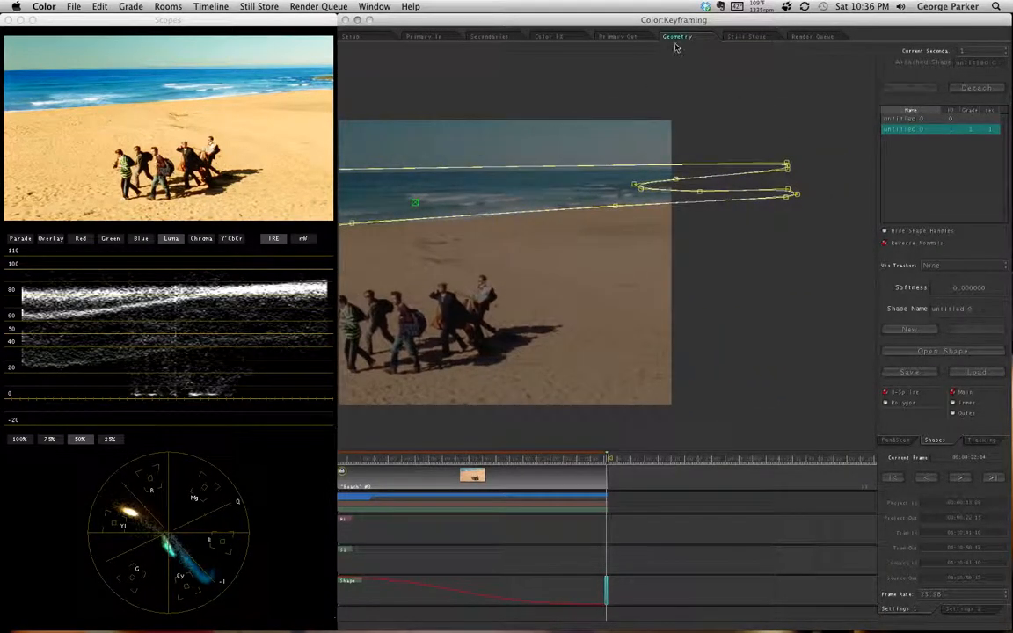
{"action": "left_click_drag", "start_coordinate": [772, 147], "coordinate": [814, 181]}
{"action": "left_click_drag", "start_coordinate": [737, 129], "coordinate": [789, 172]}
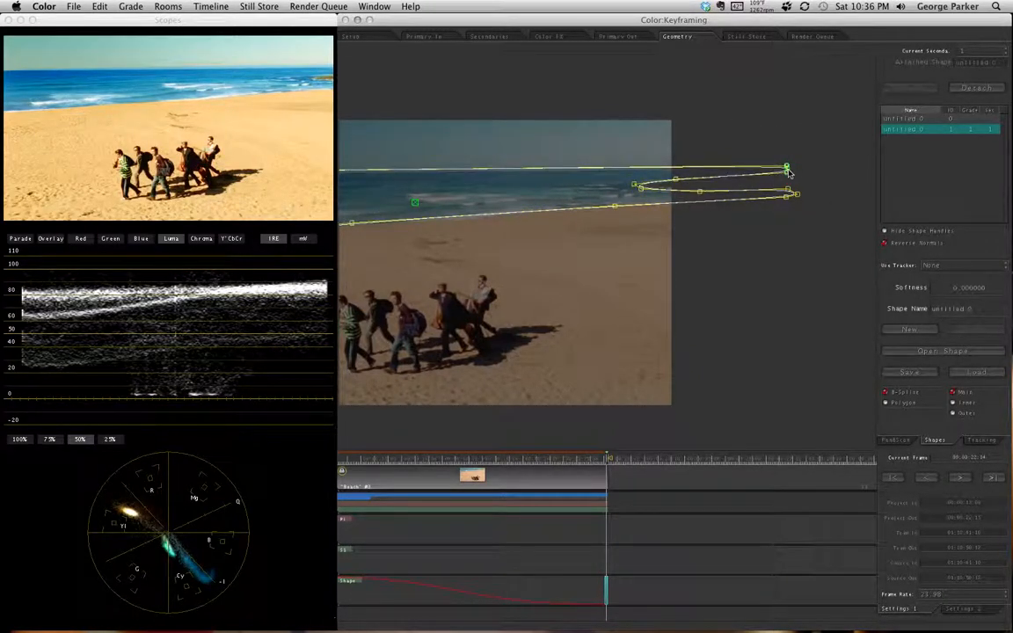
{"action": "left_click_drag", "start_coordinate": [472, 345], "coordinate": [667, 348]}
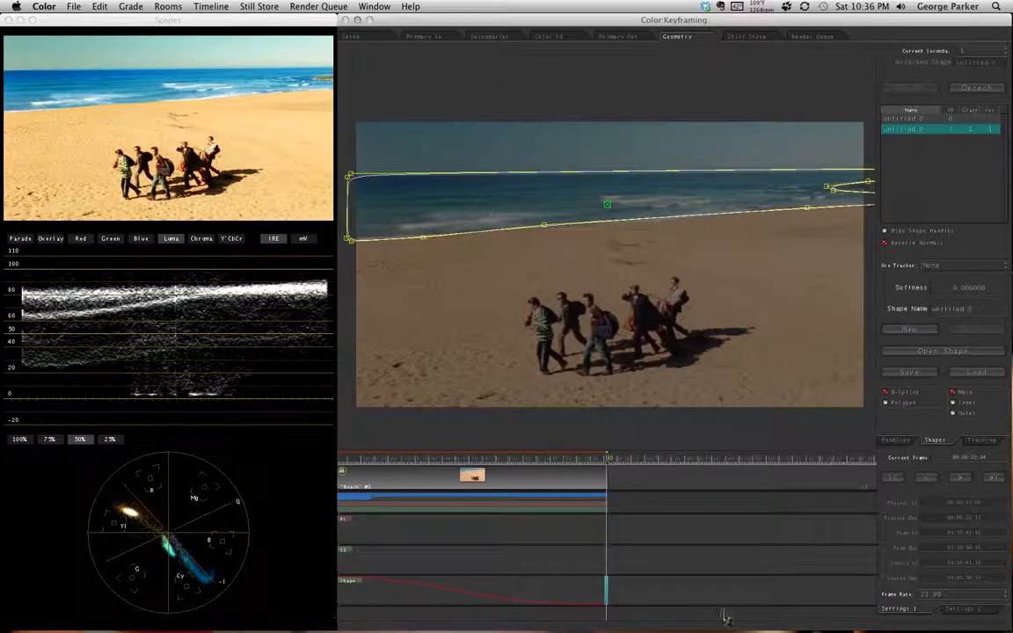
- Add a shape keyframe near the middle of the Beach clip and move the shape down to match the ocean there
{"action": "left_click_drag", "start_coordinate": [565, 459], "coordinate": [542, 458]}
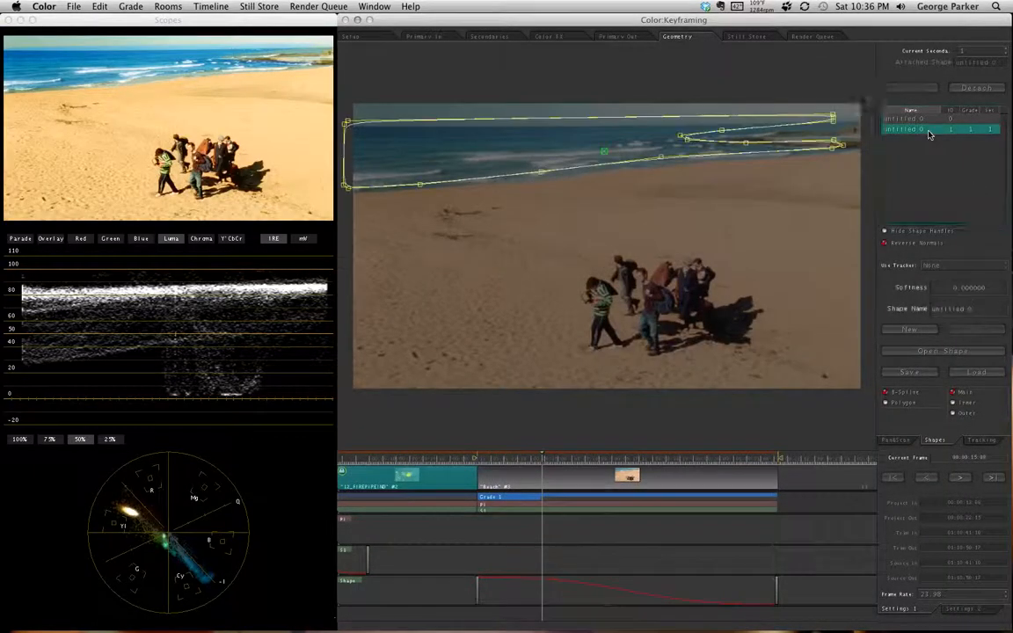
{"action": "left_click", "coordinate": [515, 459]}
{"action": "left_click_drag", "start_coordinate": [531, 466], "coordinate": [622, 492]}
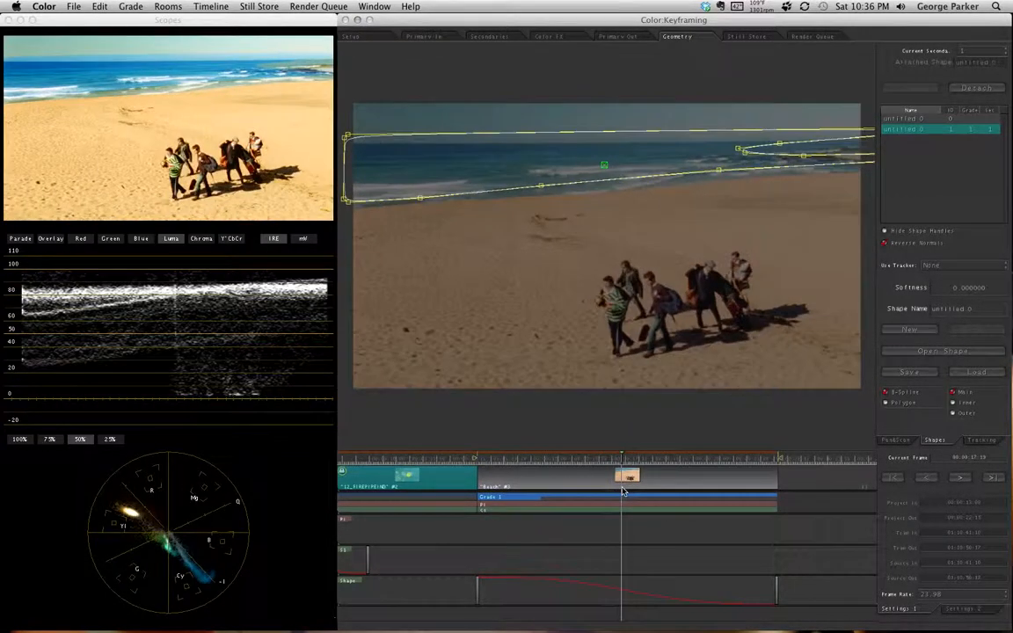
{"action": "key", "text": "ctrl+9"}
{"action": "left_click_drag", "start_coordinate": [613, 169], "coordinate": [604, 184]}
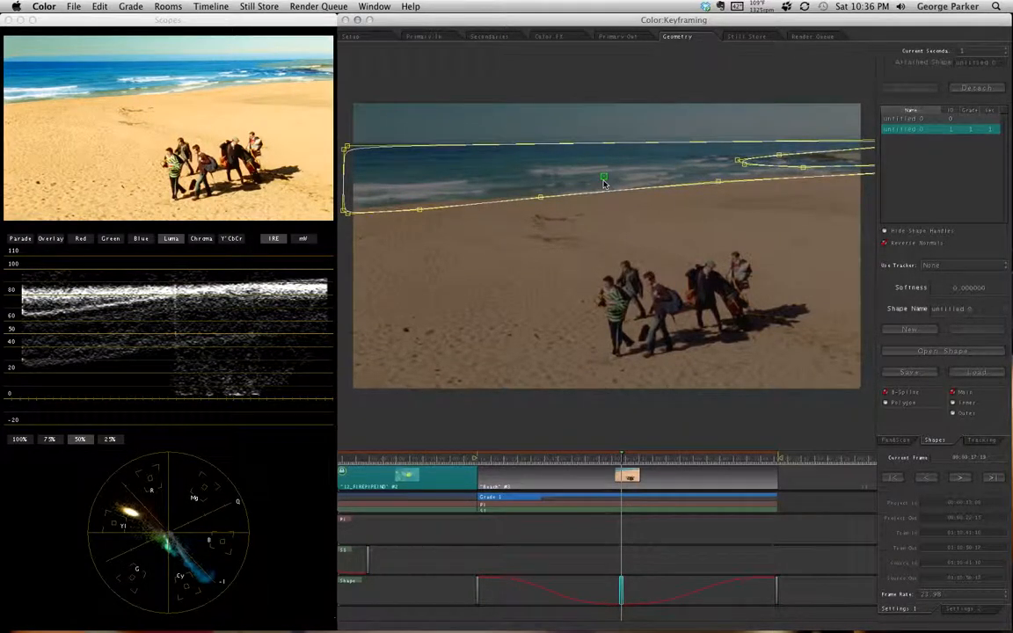
- On the middle shape keyframe, move the headland and right-side points outward and slightly up to follow the headland
{"action": "left_click_drag", "start_coordinate": [717, 95], "coordinate": [970, 227]}
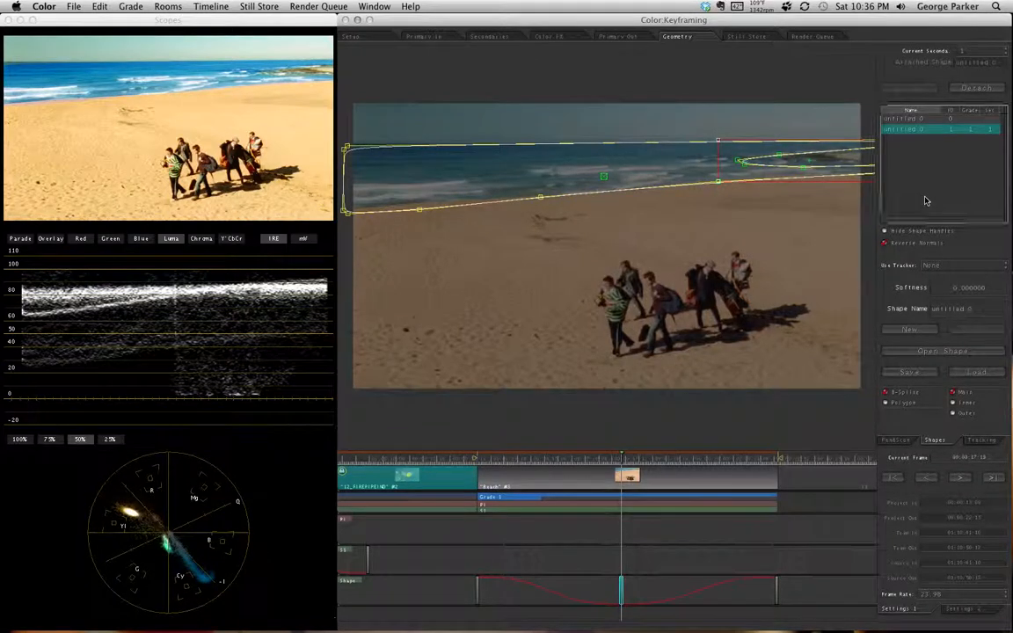
{"action": "left_click_drag", "start_coordinate": [821, 160], "coordinate": [853, 157]}
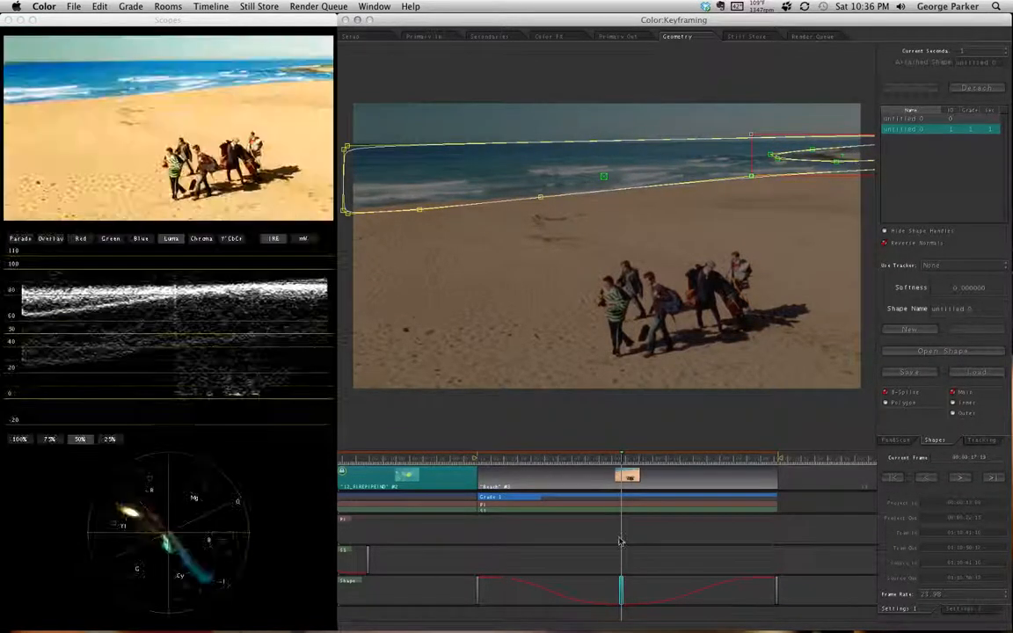
- Add a shape keyframe between the middle and last ones, nudge the shape onto the ocean, and lower its right-side points slightly
{"action": "left_click", "coordinate": [696, 460]}
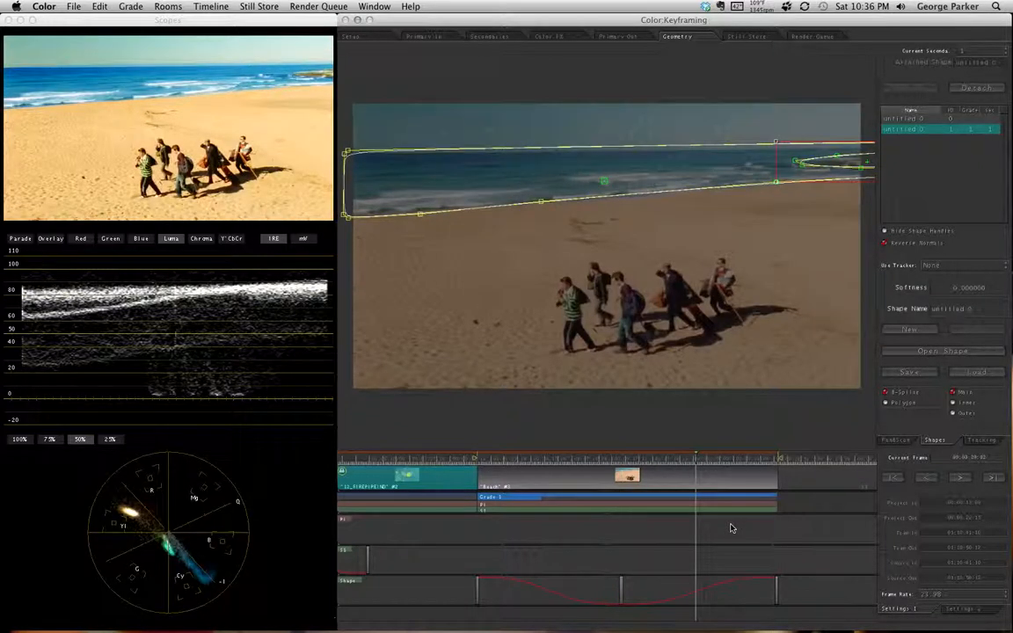
{"action": "key", "text": "ctrl+9"}
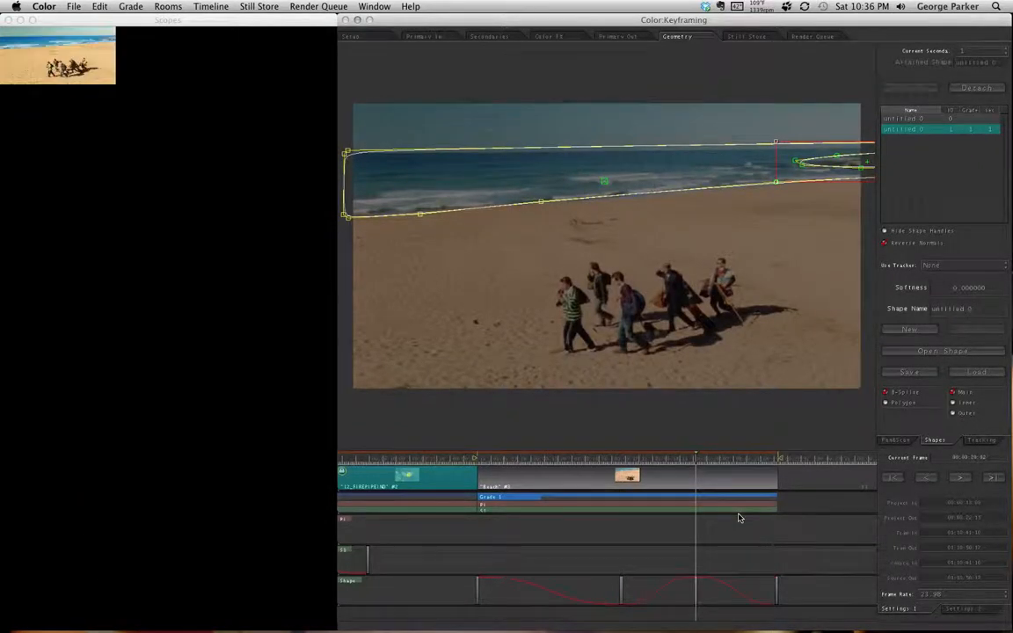
{"action": "left_click_drag", "start_coordinate": [604, 183], "coordinate": [600, 187]}
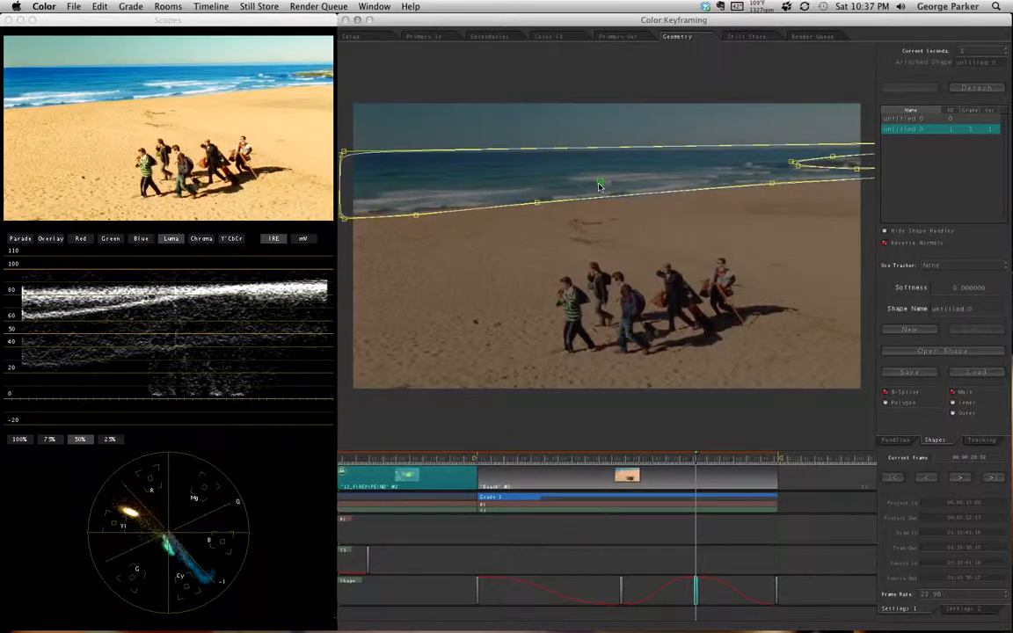
{"action": "left_click_drag", "start_coordinate": [690, 102], "coordinate": [870, 294]}
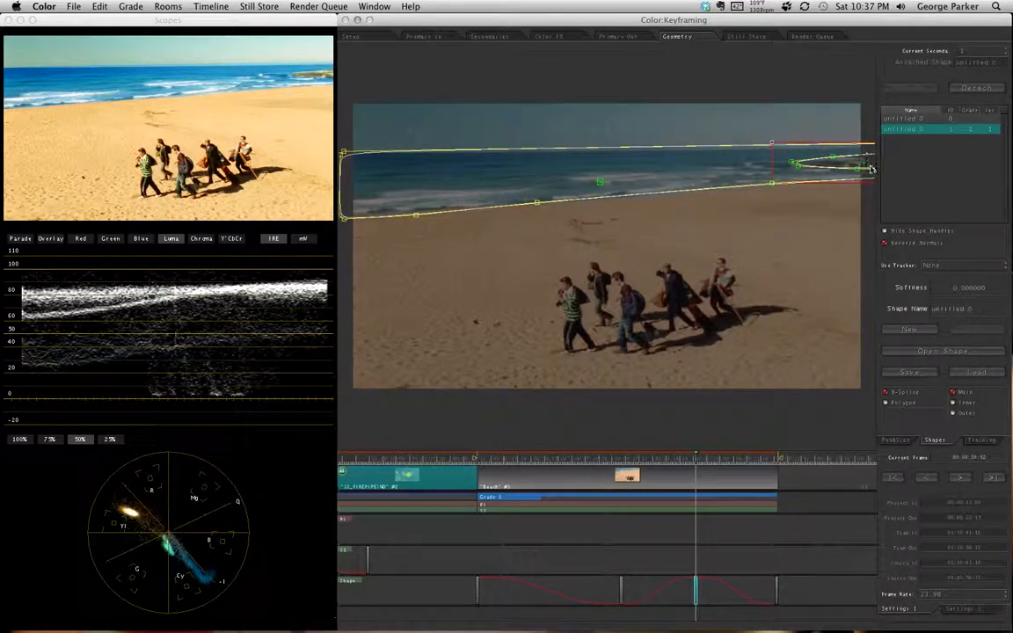
{"action": "left_click_drag", "start_coordinate": [863, 165], "coordinate": [862, 167]}
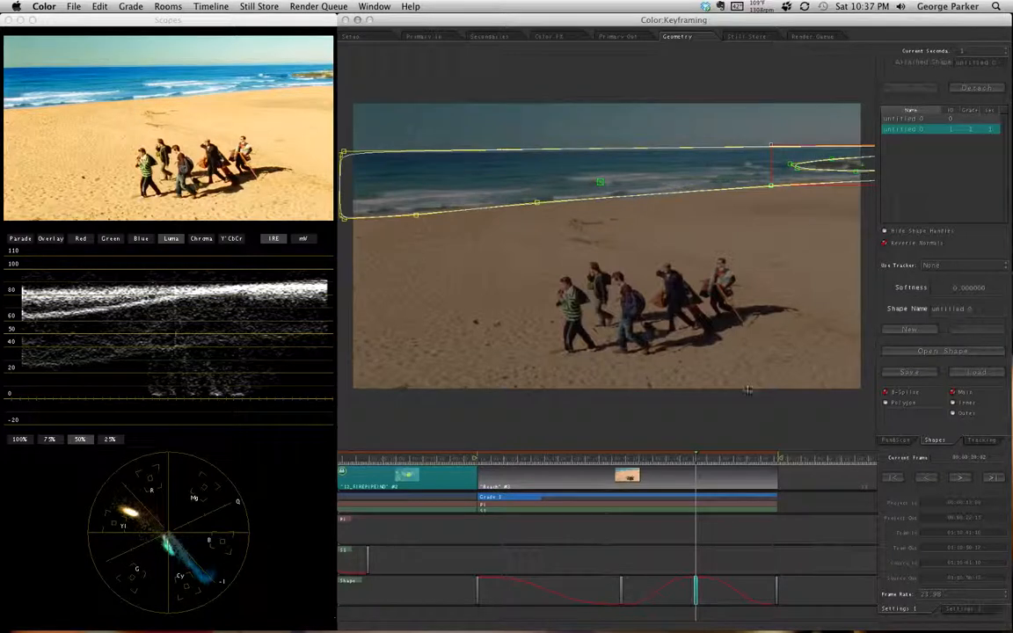
- Add a shape keyframe shortly after the Beach clip's first frame and move the shape slightly down onto the ocean
{"action": "left_click", "coordinate": [547, 465]}
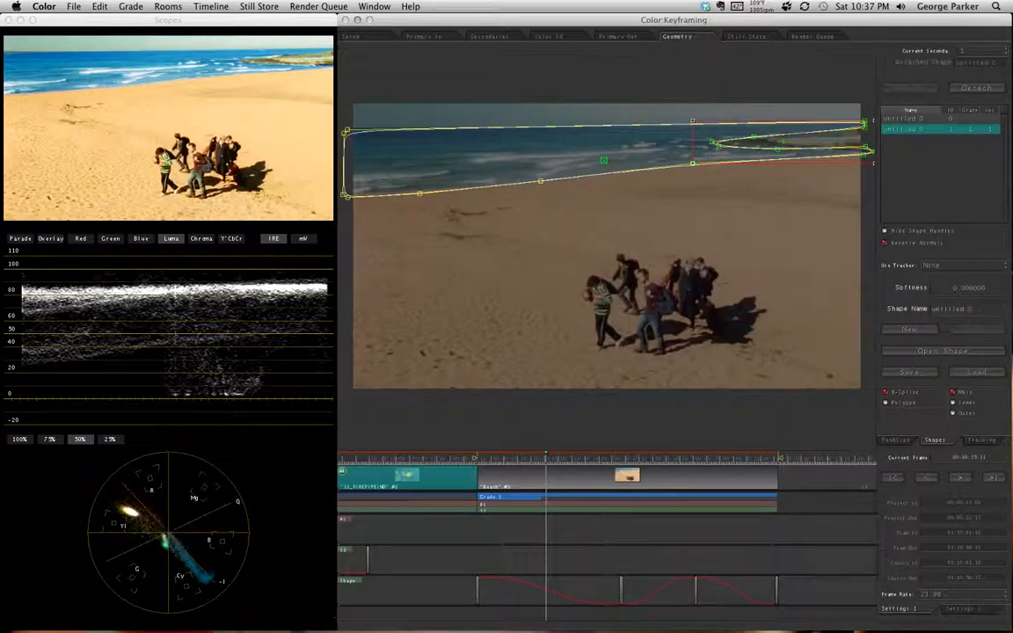
{"action": "left_click_drag", "start_coordinate": [540, 464], "coordinate": [512, 470]}
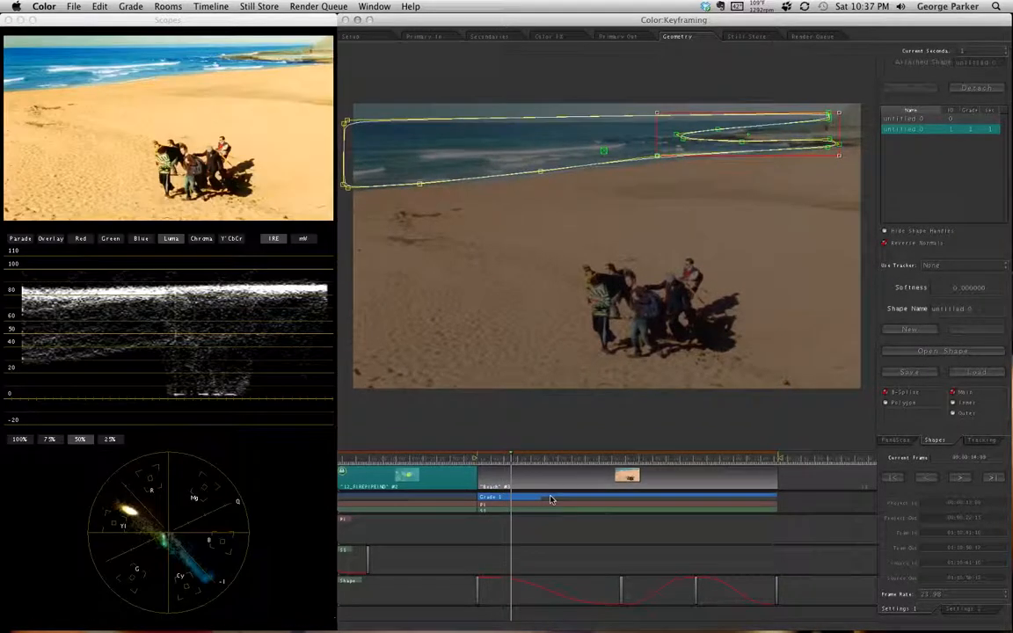
{"action": "key", "text": "ctrl+9"}
{"action": "left_click_drag", "start_coordinate": [604, 156], "coordinate": [603, 162]}
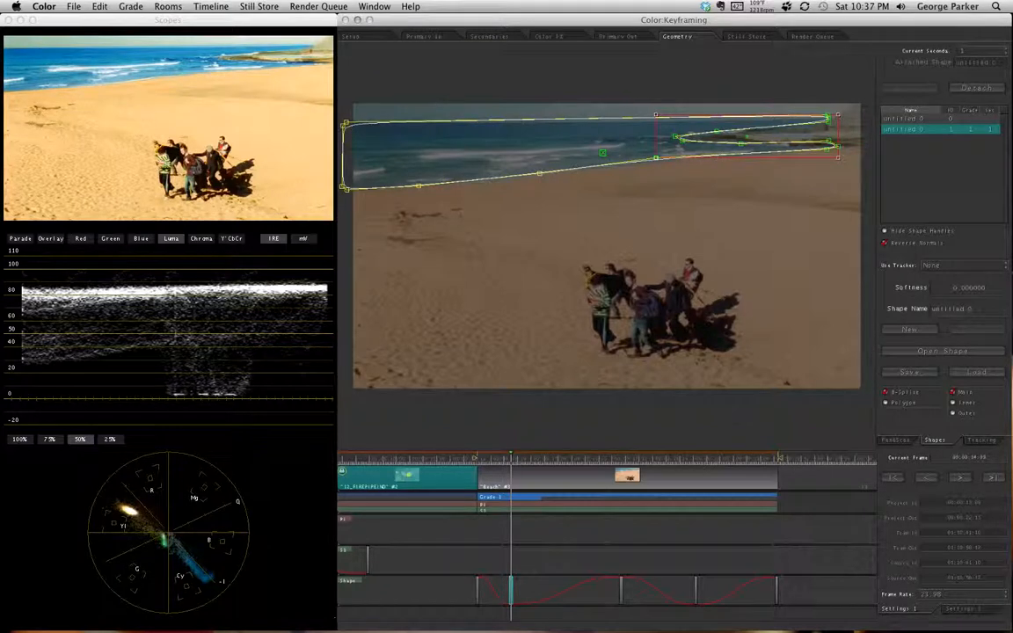
- Add another shape keyframe slightly further into the Beach clip and refit the shape, its left edge and upper-right point to the ocean
{"action": "left_click_drag", "start_coordinate": [511, 457], "coordinate": [539, 464]}
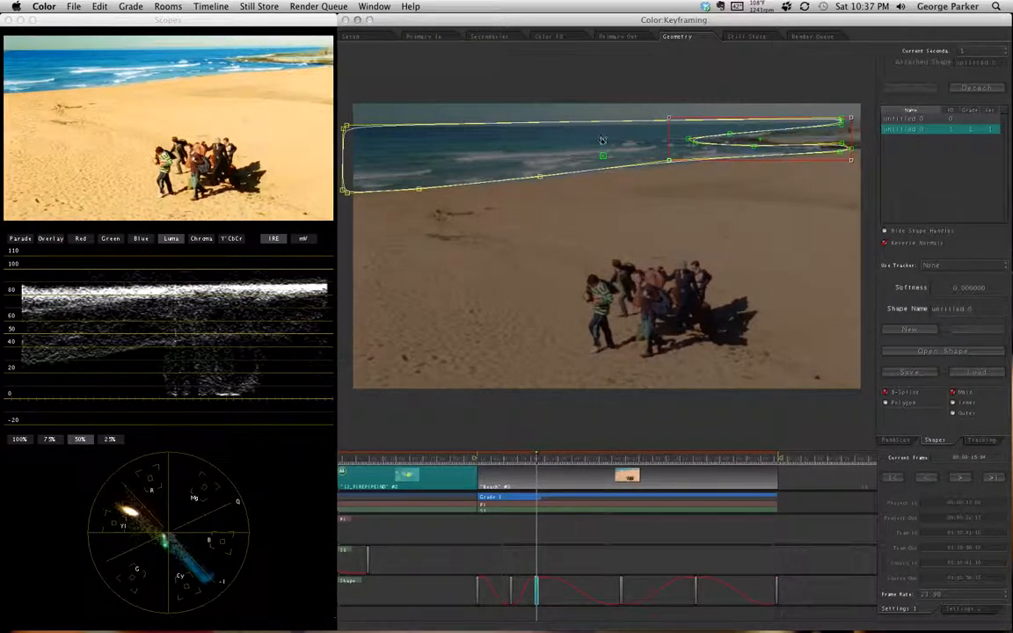
{"action": "left_click_drag", "start_coordinate": [603, 161], "coordinate": [604, 165]}
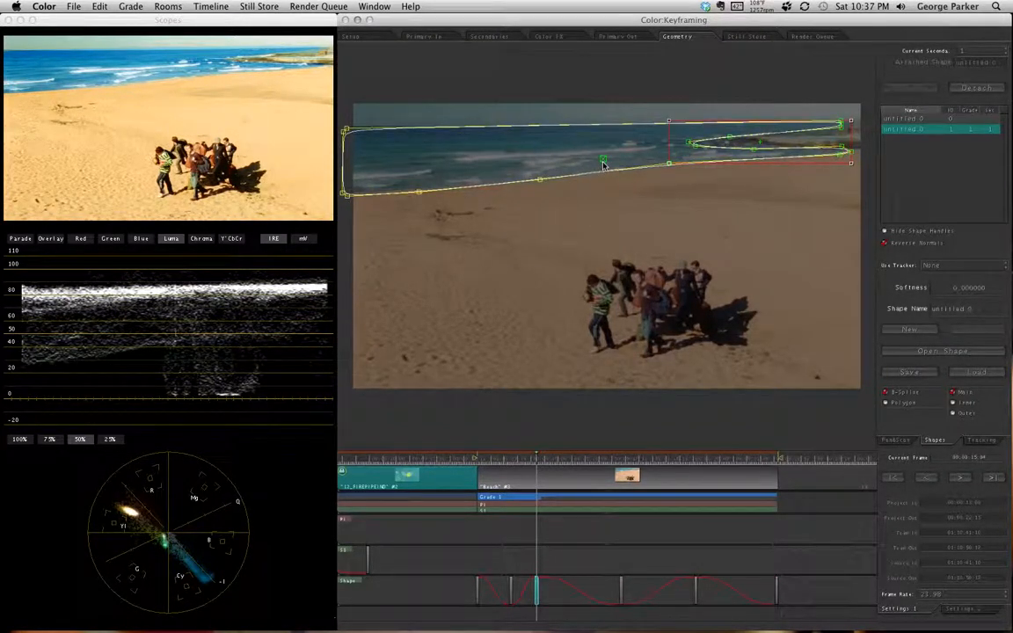
{"action": "left_click", "coordinate": [302, 107]}
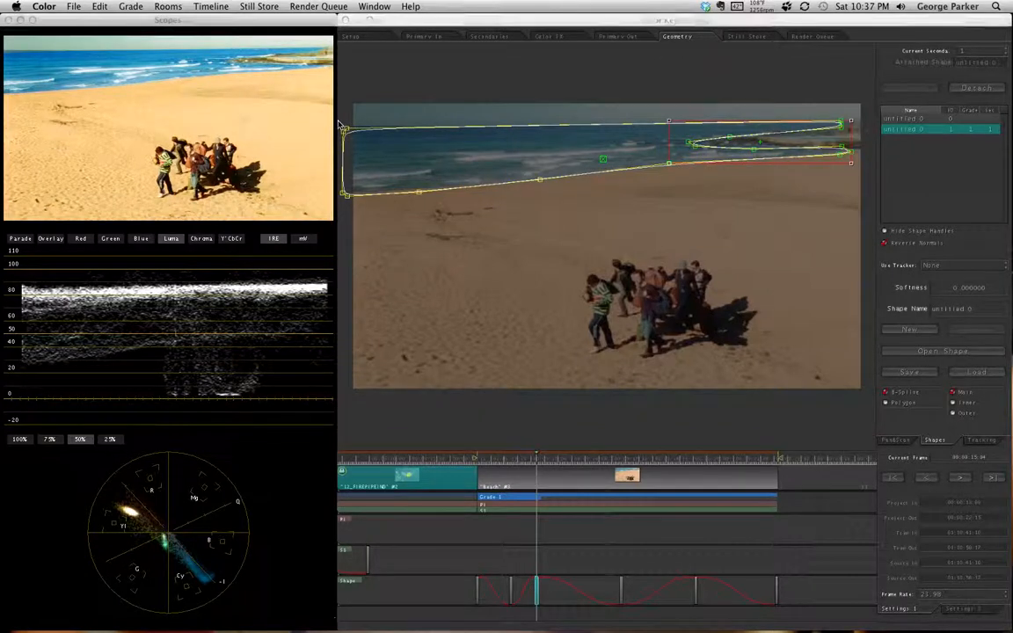
{"action": "left_click", "coordinate": [380, 222]}
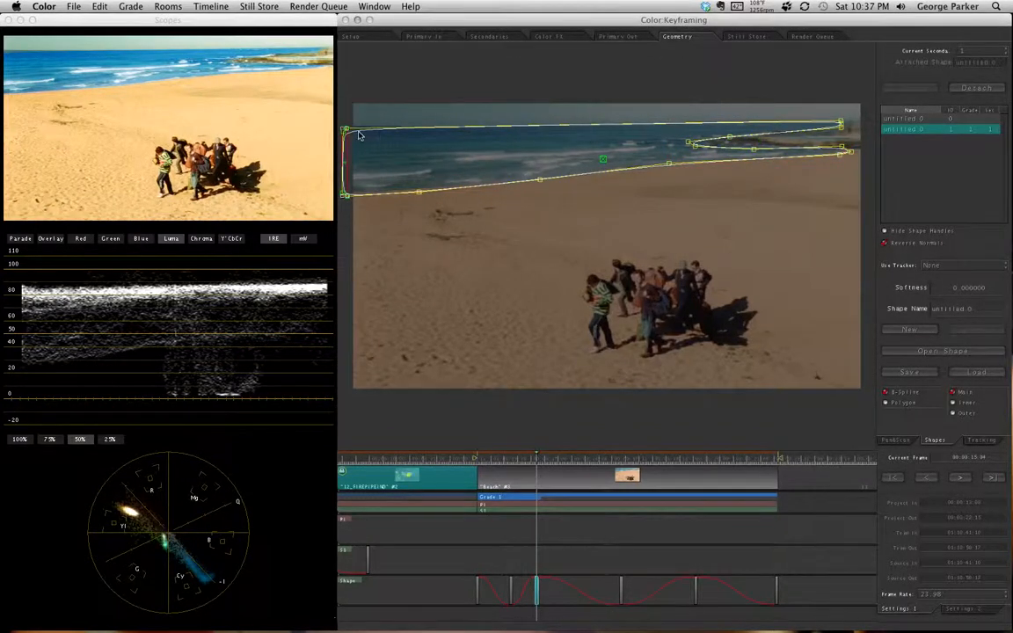
{"action": "left_click_drag", "start_coordinate": [345, 165], "coordinate": [344, 162]}
{"action": "left_click_drag", "start_coordinate": [814, 113], "coordinate": [852, 136]}
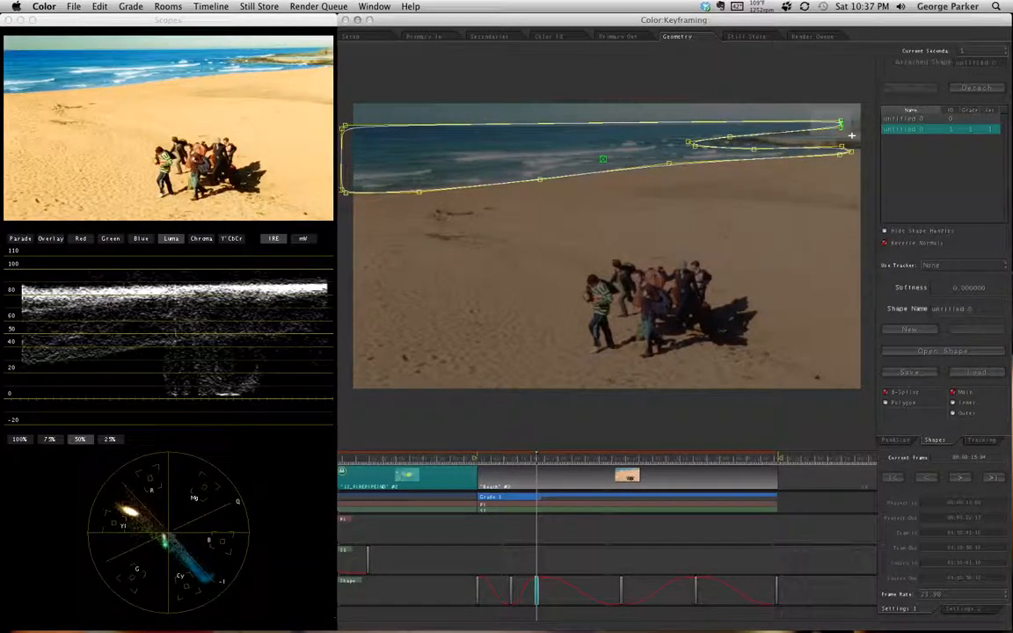
{"action": "left_click", "coordinate": [848, 129]}
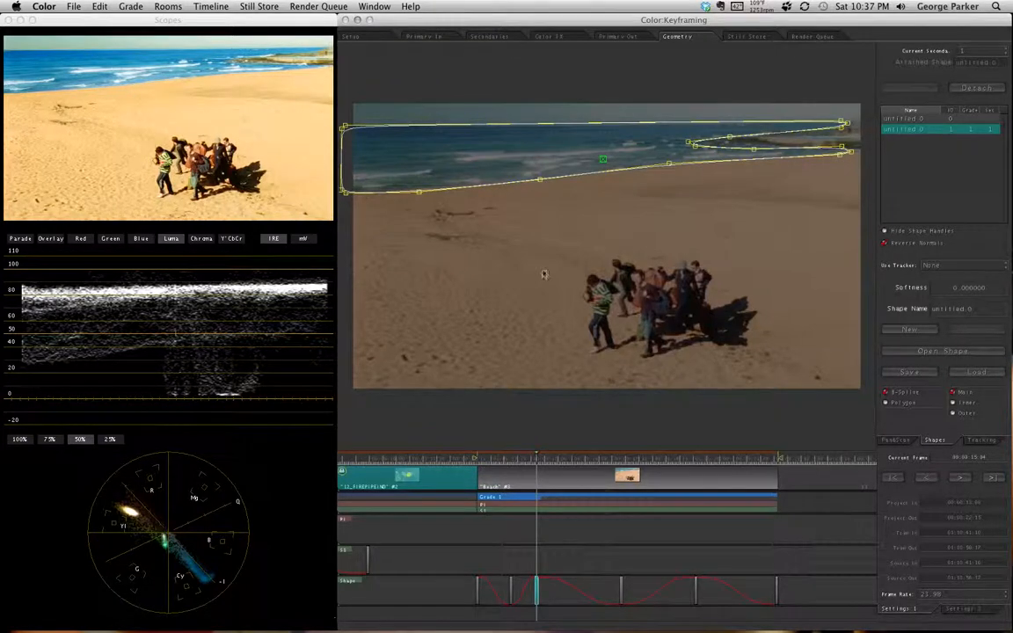
- Try to shift the shape's left-edge points just past the middle shape keyframe
{"action": "left_click_drag", "start_coordinate": [543, 458], "coordinate": [592, 475]}
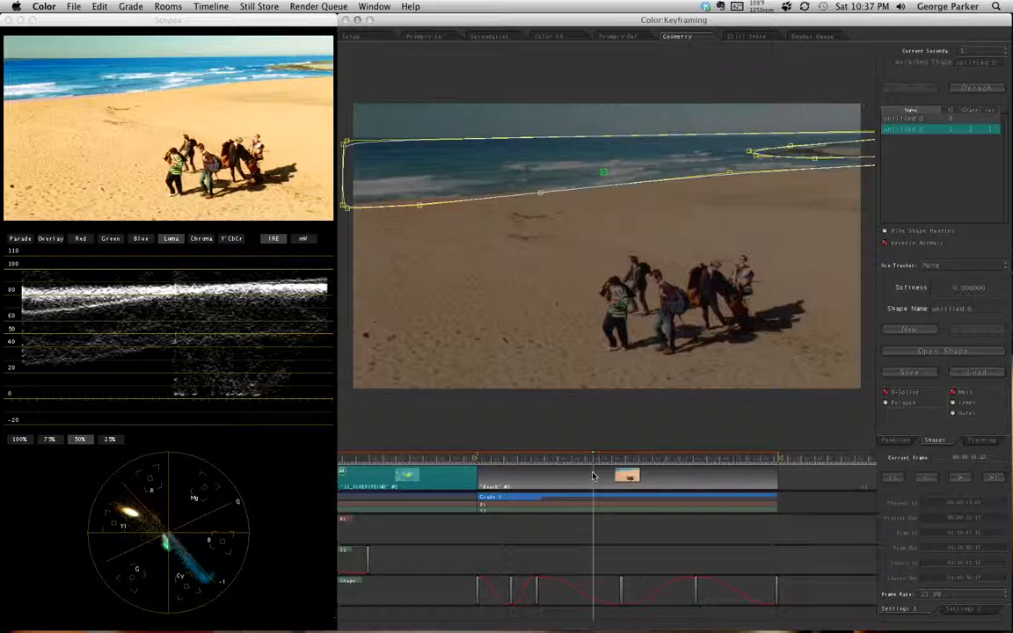
{"action": "left_click_drag", "start_coordinate": [593, 476], "coordinate": [623, 473]}
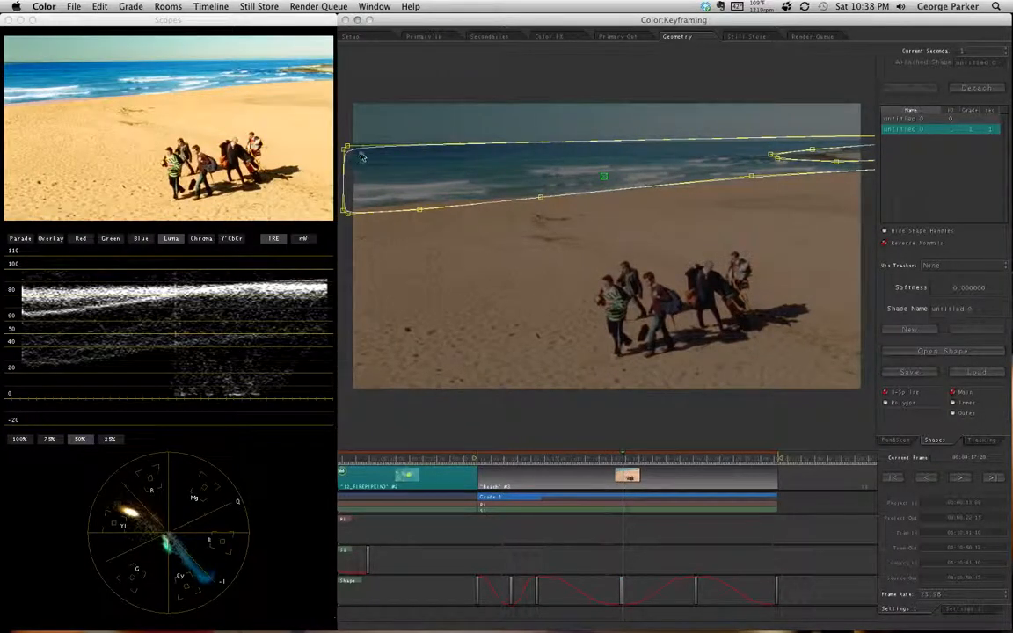
{"action": "left_click_drag", "start_coordinate": [412, 116], "coordinate": [304, 243]}
{"action": "left_click_drag", "start_coordinate": [381, 179], "coordinate": [382, 182]}
- On the middle shape keyframe, move the shape's left-side points outward and slightly up to match the horizon
{"action": "key", "text": "Down"}
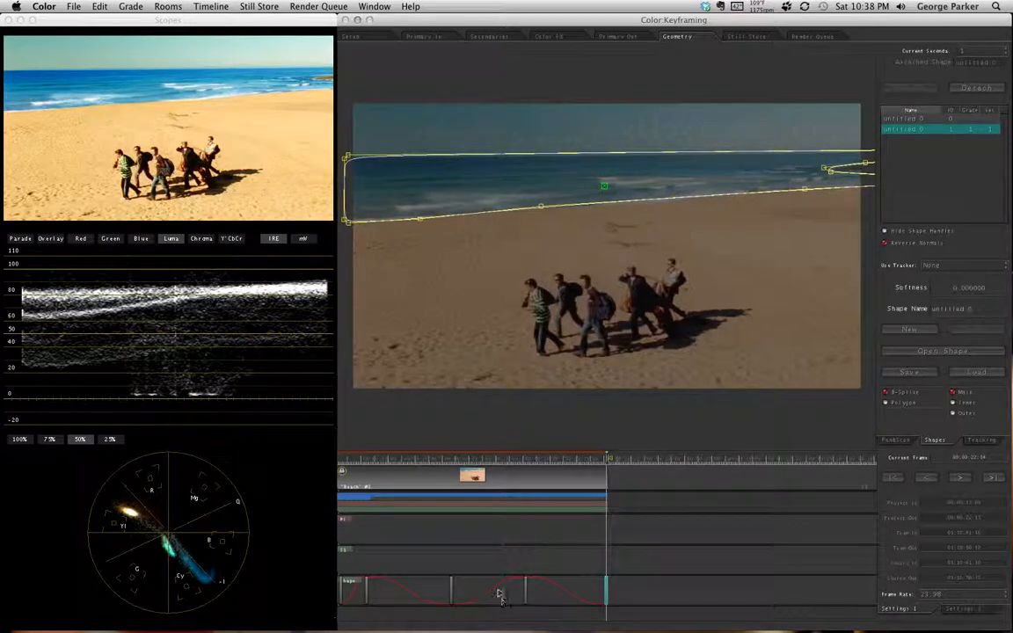
{"action": "key", "text": "Up"}
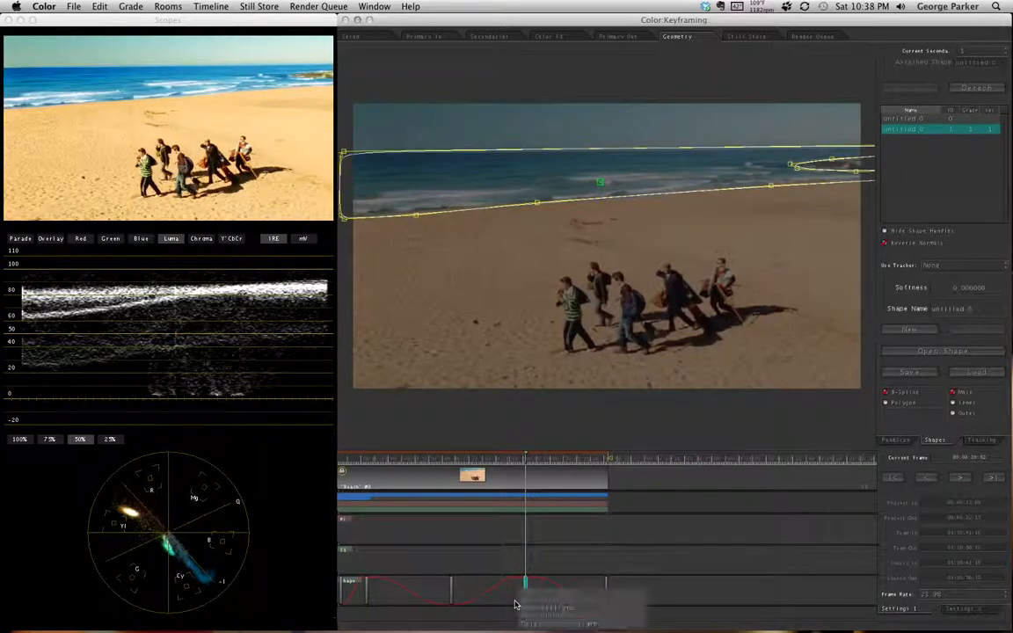
{"action": "key", "text": "Up"}
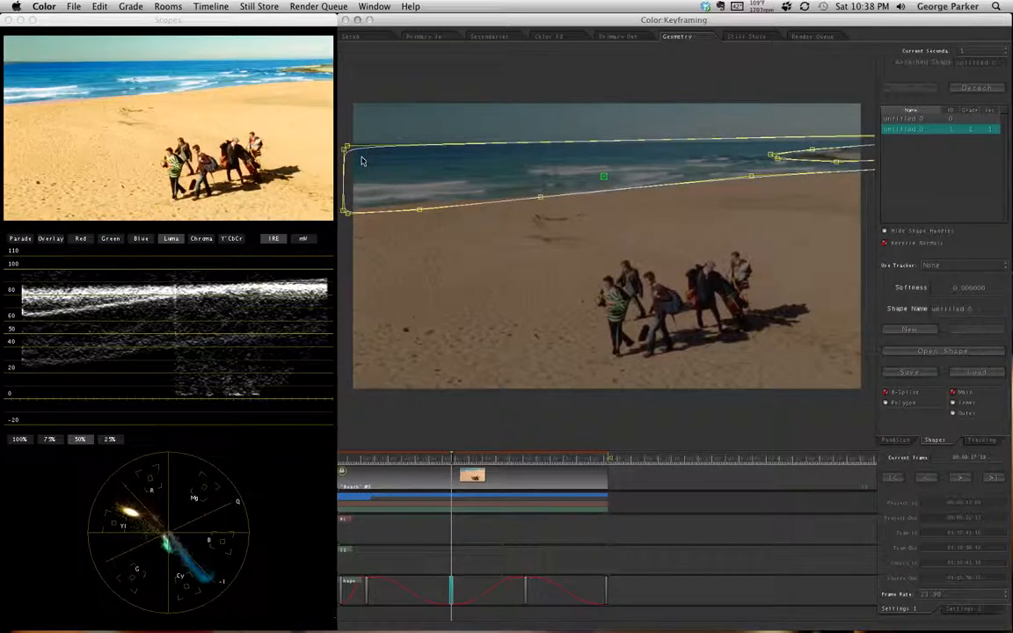
{"action": "left_click_drag", "start_coordinate": [343, 141], "coordinate": [458, 254]}
{"action": "left_click_drag", "start_coordinate": [381, 183], "coordinate": [370, 177]}
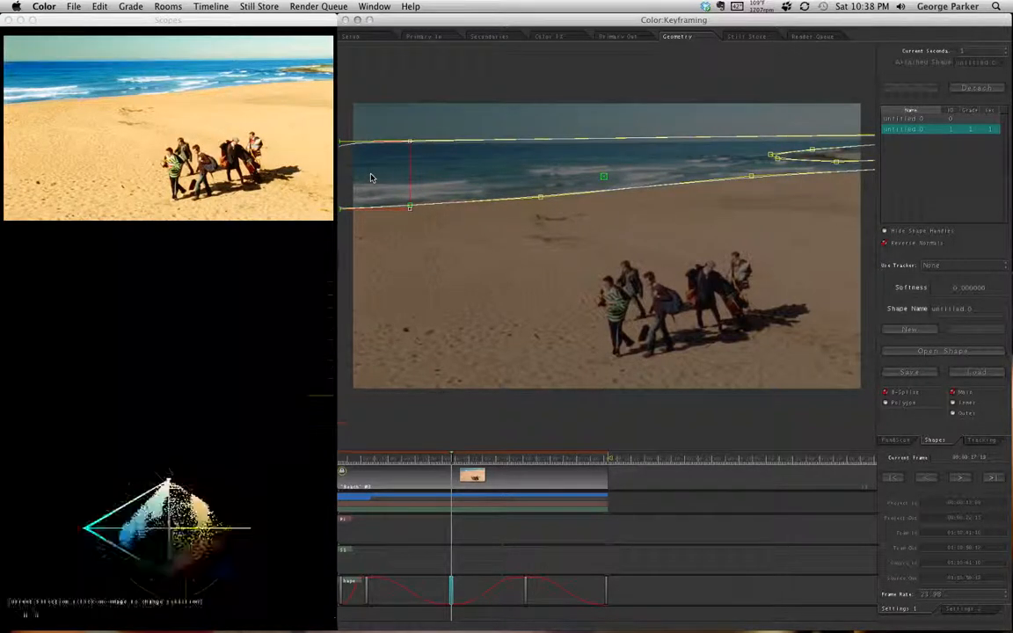
- Examine the ocean correction across the Beach clip in the Secondaries room and show secondary 1's Outside controls
{"action": "mouse_move", "coordinate": [454, 463]}
{"action": "left_mouse_down"}
{"action": "mouse_move", "coordinate": [351, 462]}
{"action": "mouse_move", "coordinate": [441, 463]}
{"action": "left_mouse_up"}
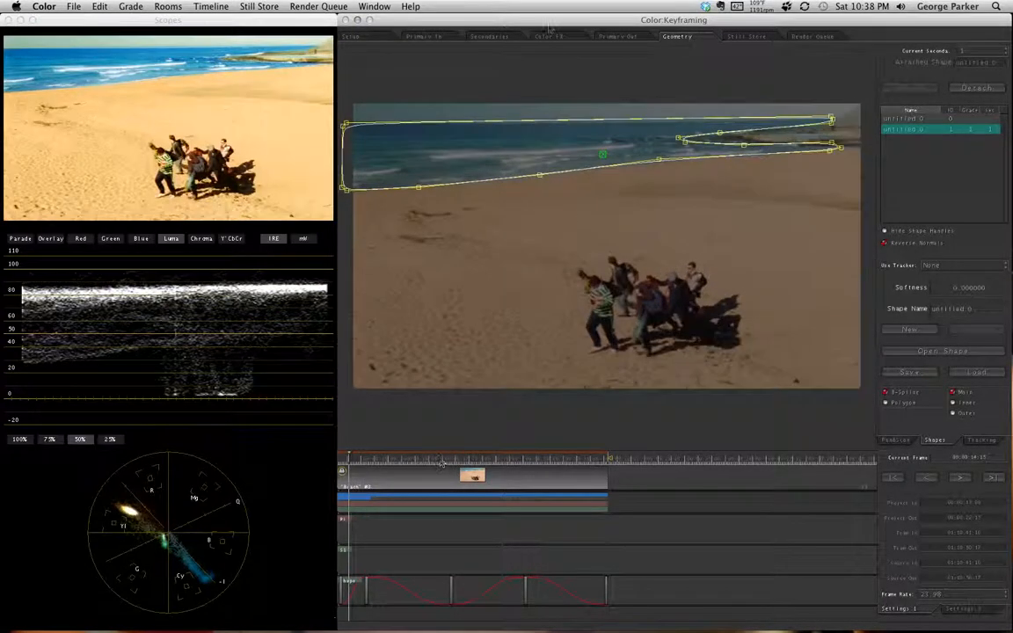
{"action": "left_click", "coordinate": [479, 37]}
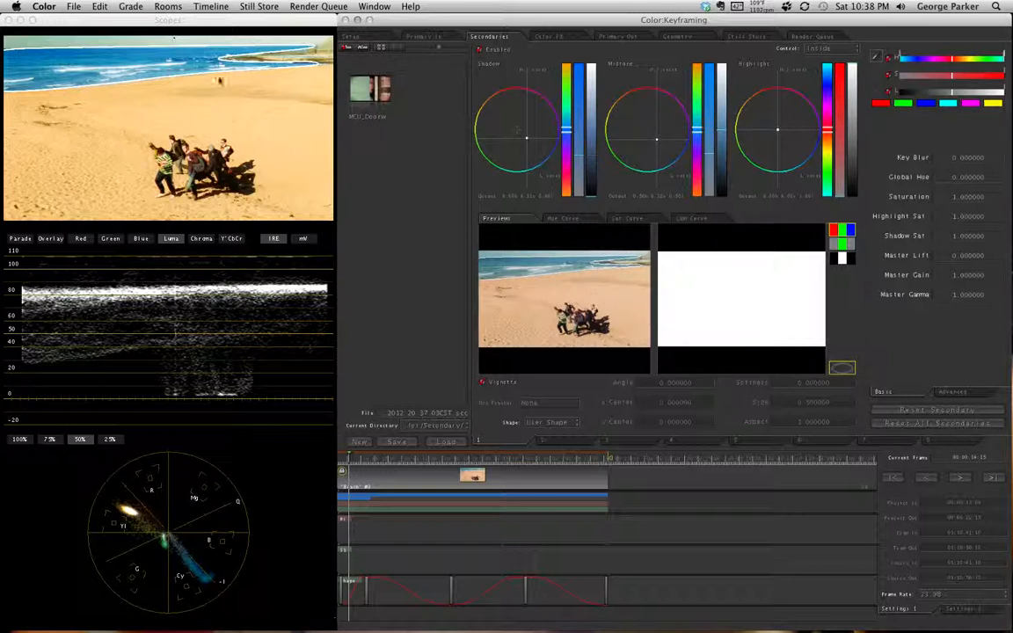
{"action": "left_click_drag", "start_coordinate": [357, 459], "coordinate": [466, 466]}
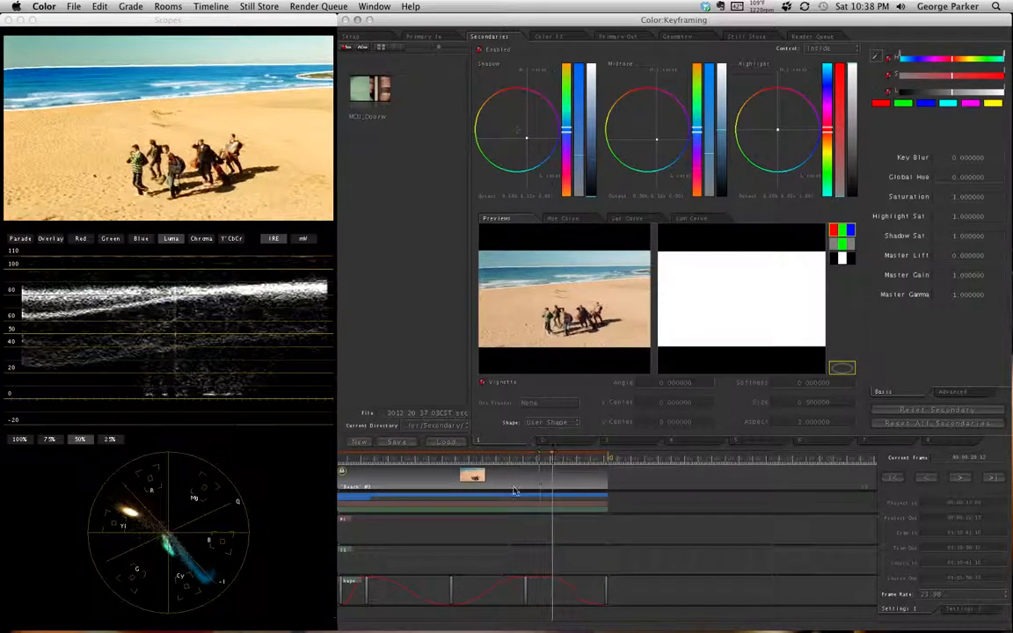
{"action": "left_click_drag", "start_coordinate": [515, 491], "coordinate": [426, 481]}
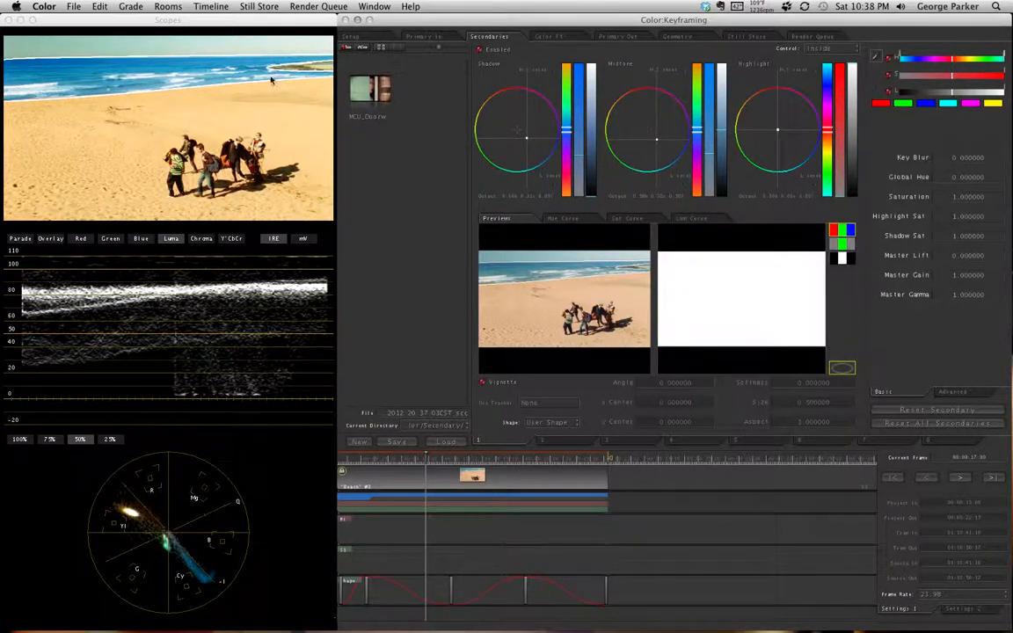
{"action": "left_click", "coordinate": [814, 49]}
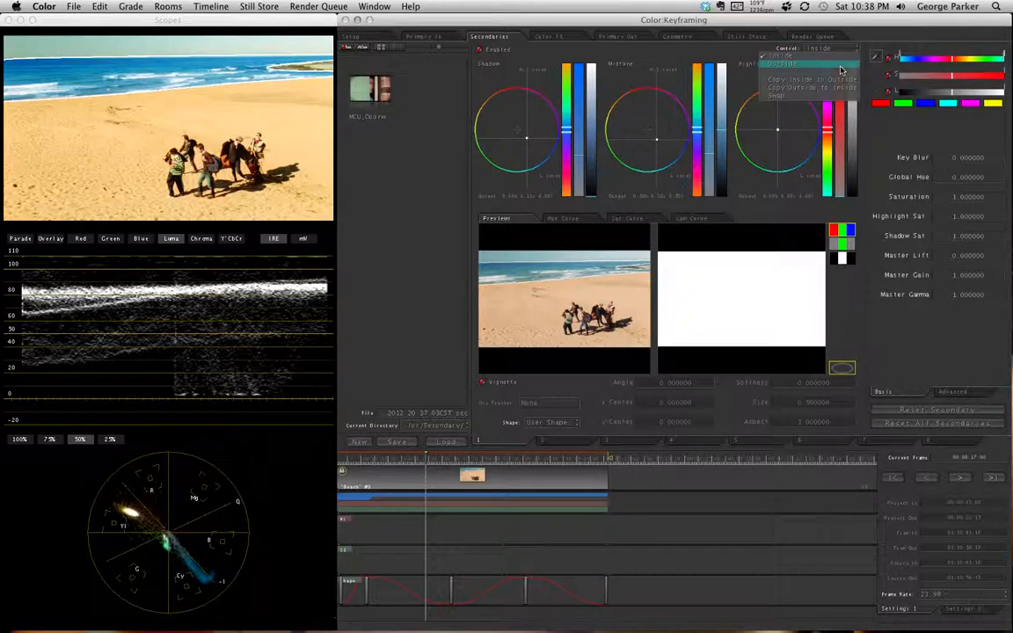
{"action": "left_click", "coordinate": [841, 69]}
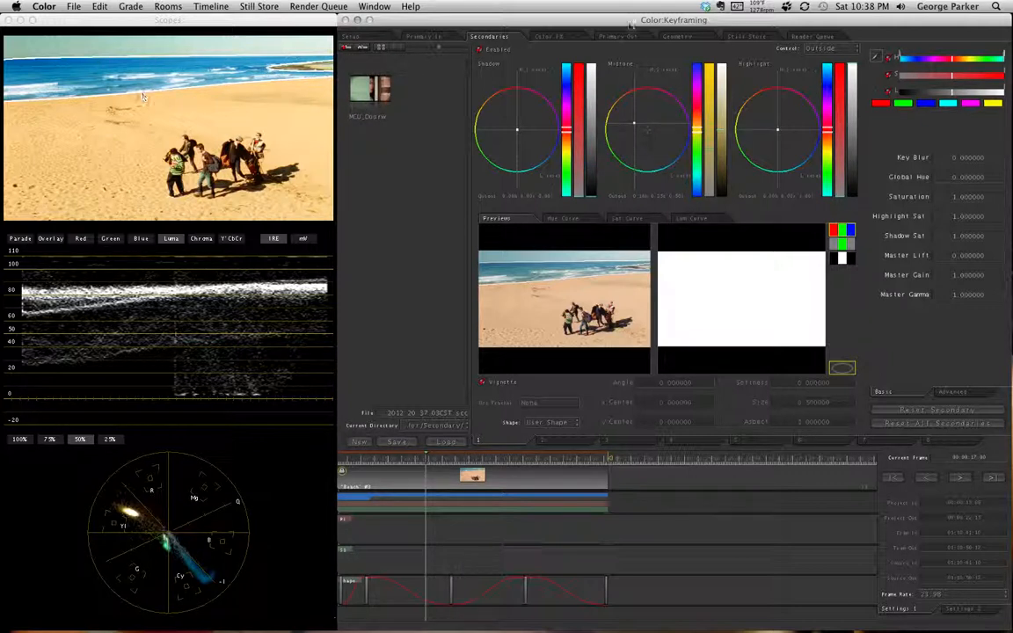
- In the Geometry room, raise the ocean shape's softness to 0.116 on the middle shape keyframe
{"action": "left_click", "coordinate": [677, 36]}
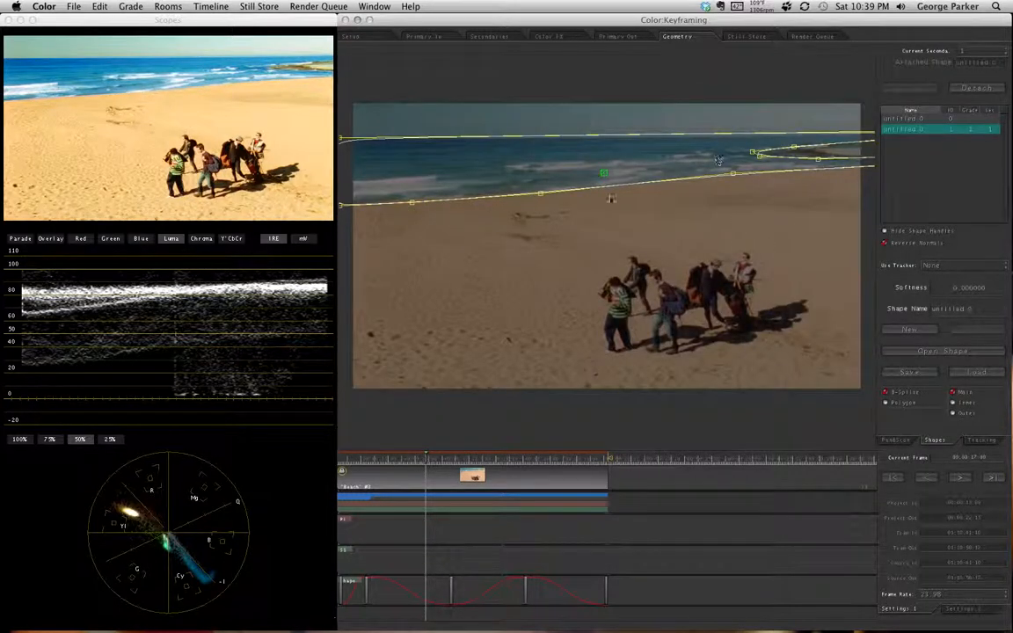
{"action": "left_click", "coordinate": [957, 294]}
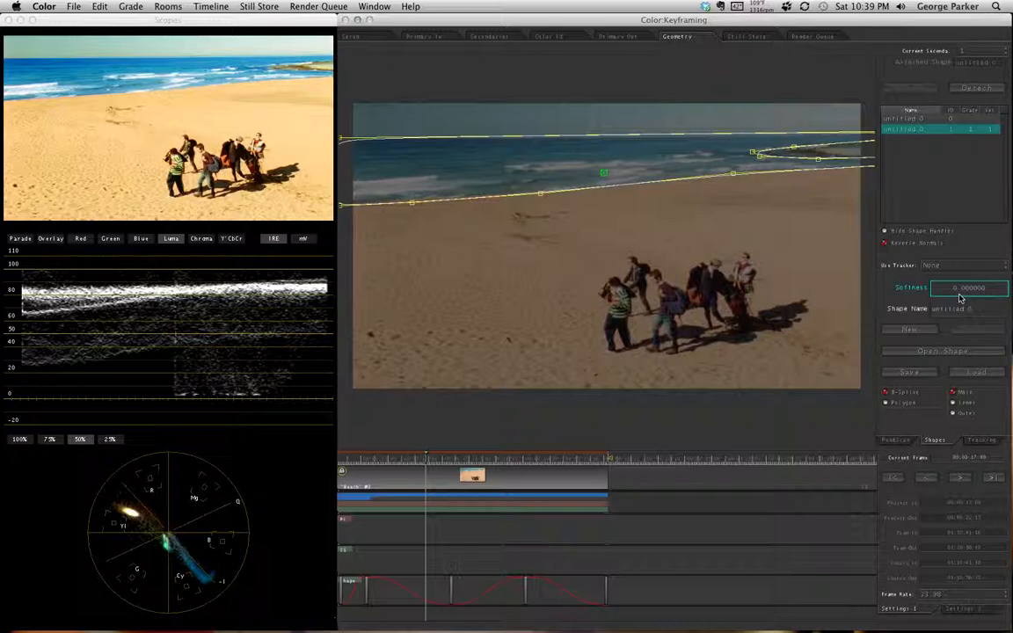
{"action": "scroll", "coordinate": [978, 292], "scroll_direction": "up", "scroll_amount": 10}
{"action": "scroll", "coordinate": [978, 292], "scroll_direction": "down", "scroll_amount": 10}
{"action": "right_click", "coordinate": [448, 579]}
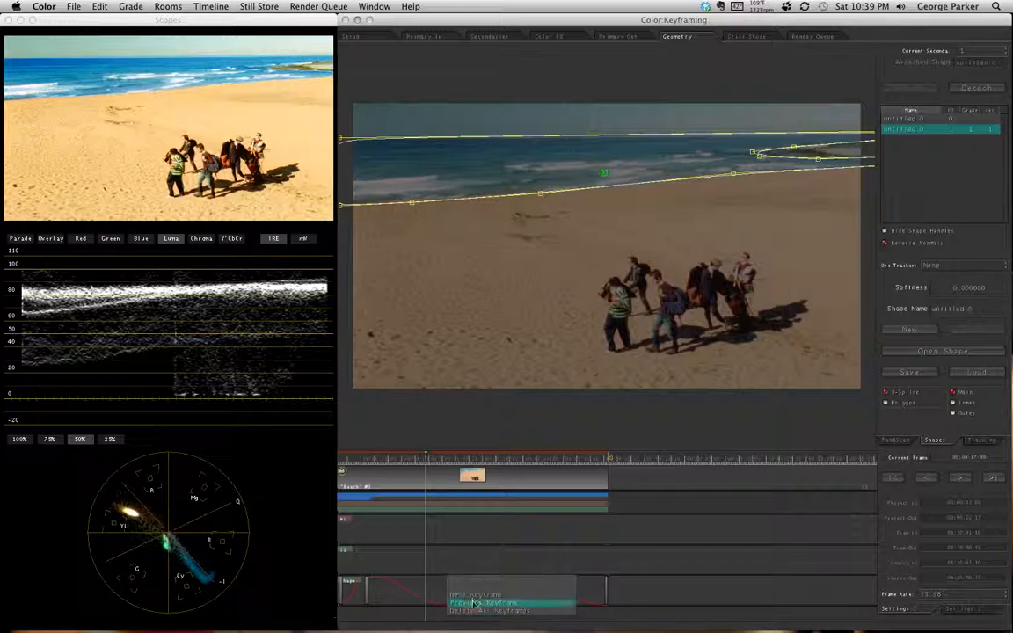
{"action": "left_click", "coordinate": [473, 596]}
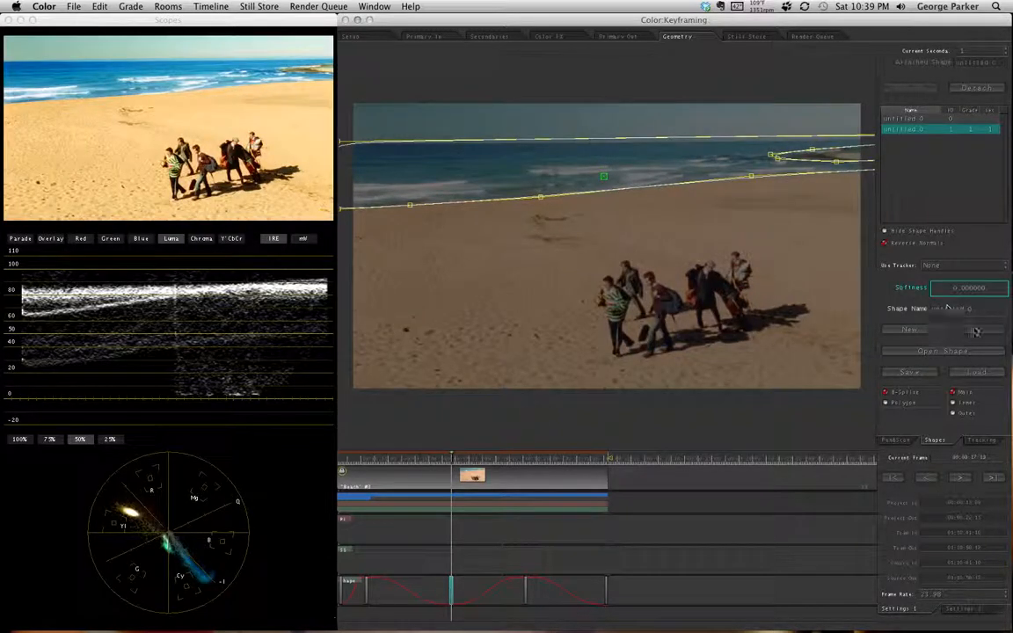
{"action": "scroll", "coordinate": [974, 294], "scroll_direction": "up", "scroll_amount": 8}
{"action": "scroll", "coordinate": [974, 294], "scroll_direction": "up", "scroll_amount": 5}
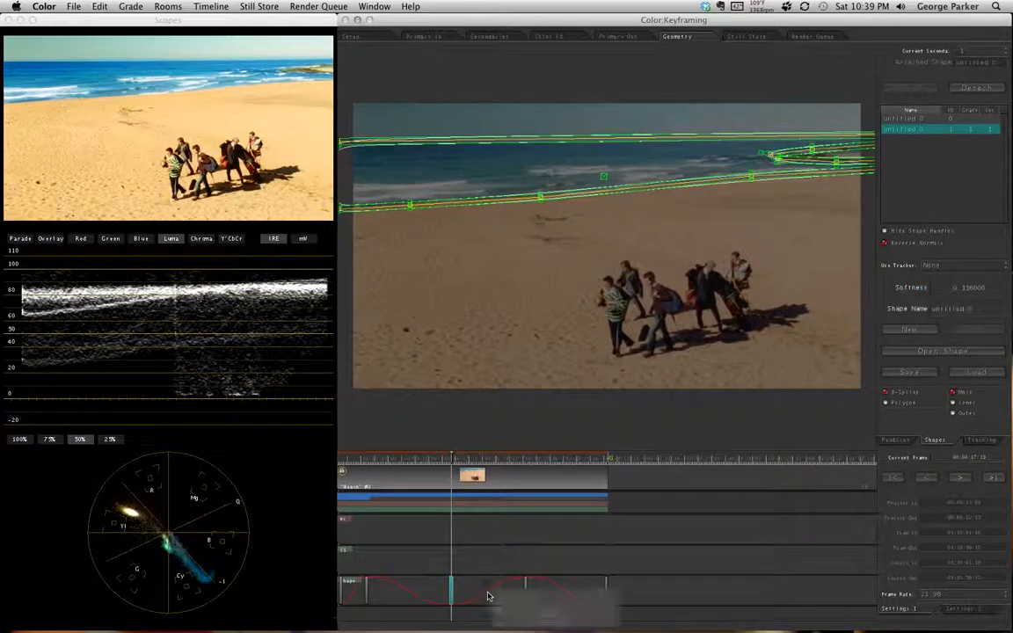
- Check the shape's softness on the following keyframe, and set it back to 0 on the middle keyframe
{"action": "left_click", "coordinate": [533, 608]}
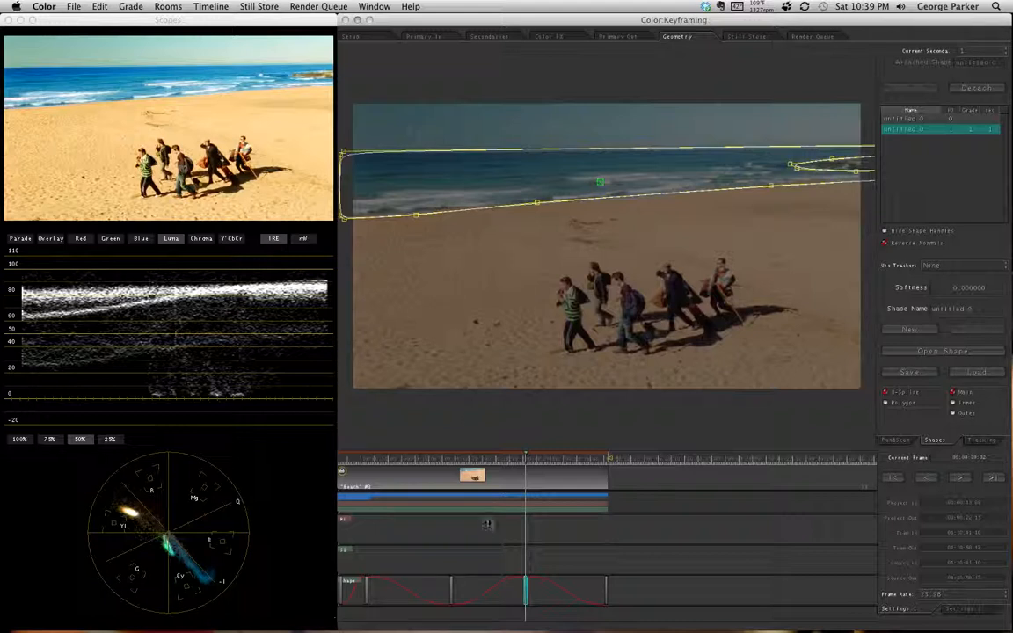
{"action": "left_click", "coordinate": [452, 459]}
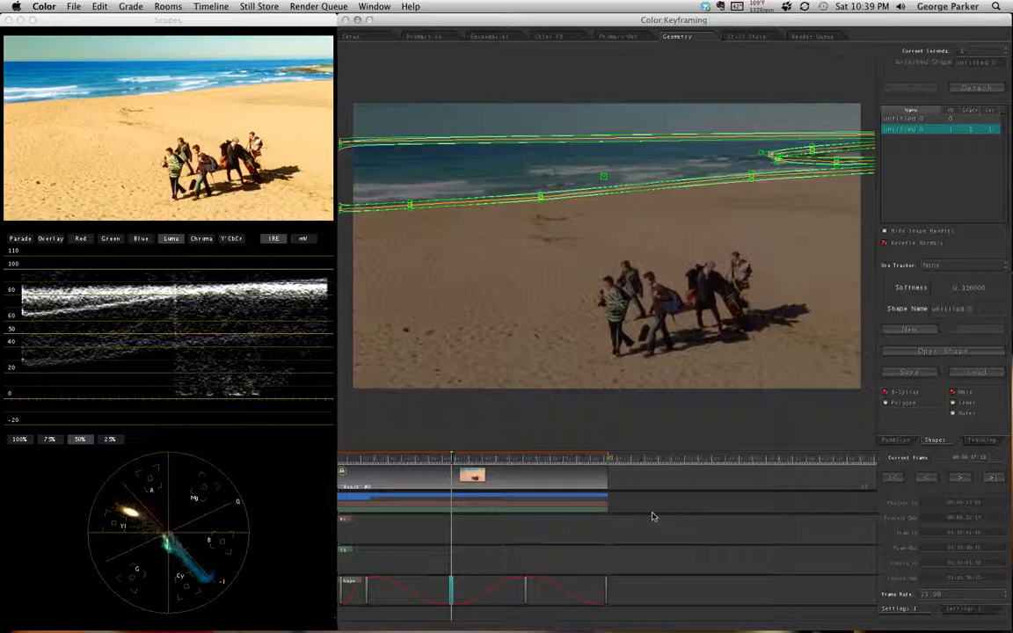
{"action": "scroll", "coordinate": [975, 288], "scroll_direction": "down", "scroll_amount": 10}
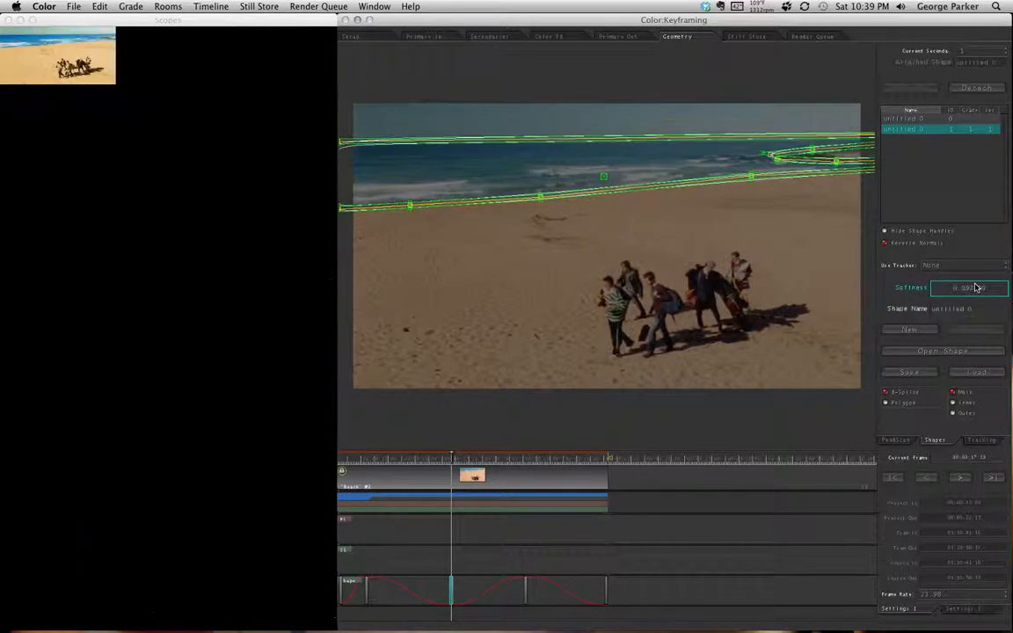
{"action": "scroll", "coordinate": [976, 289], "scroll_direction": "down", "scroll_amount": 10}
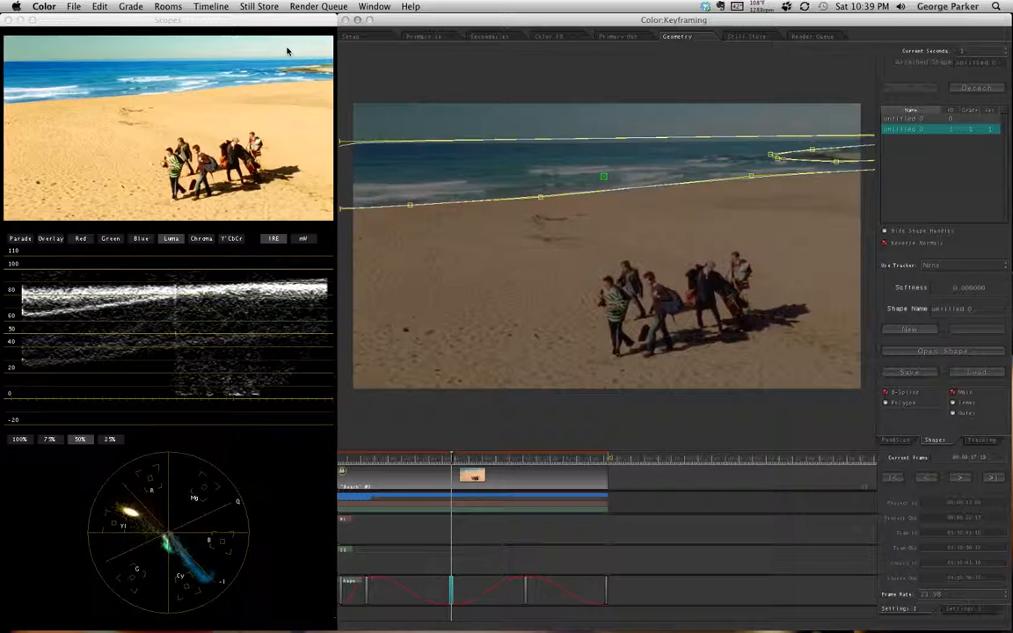